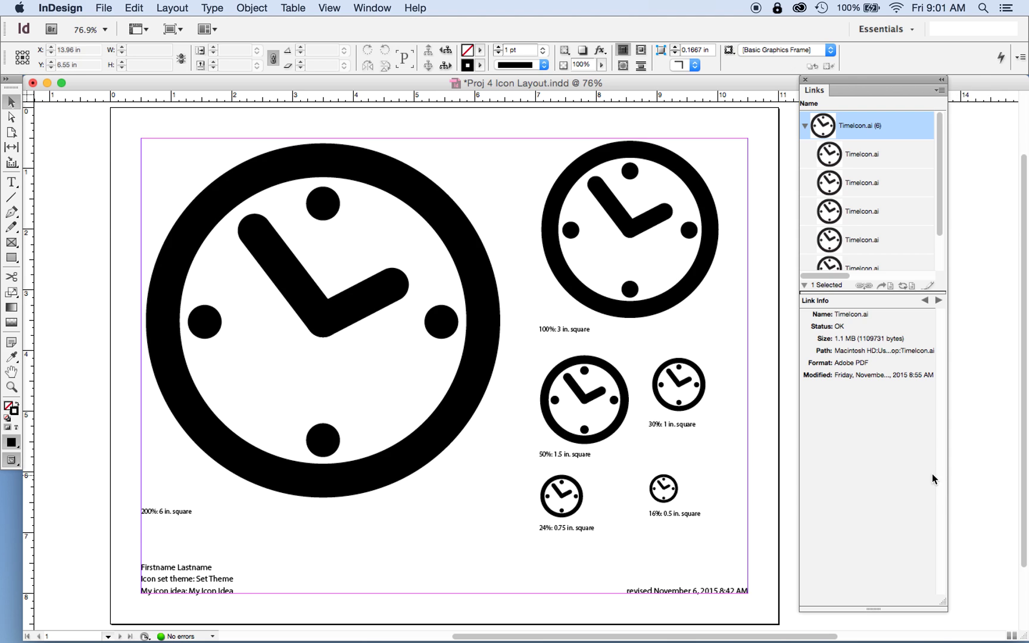
- Check the scale of the large 6 in. clock image by selecting the placed content inside its frame
{"action": "left_click", "coordinate": [11, 116]}
{"action": "left_click", "coordinate": [280, 210]}
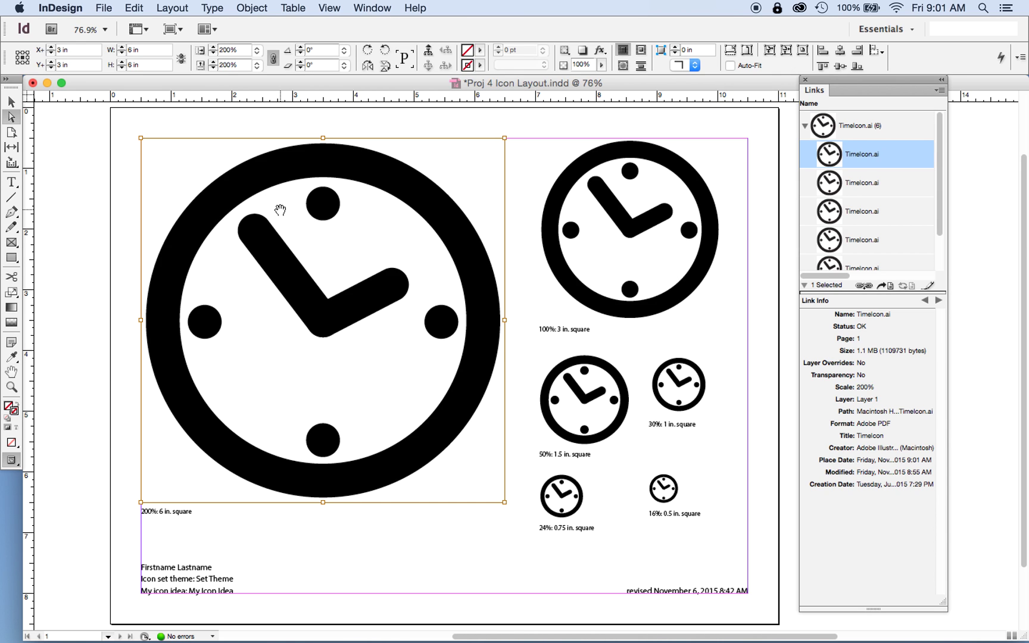
{"action": "left_click", "coordinate": [11, 102]}
{"action": "left_click", "coordinate": [79, 191]}
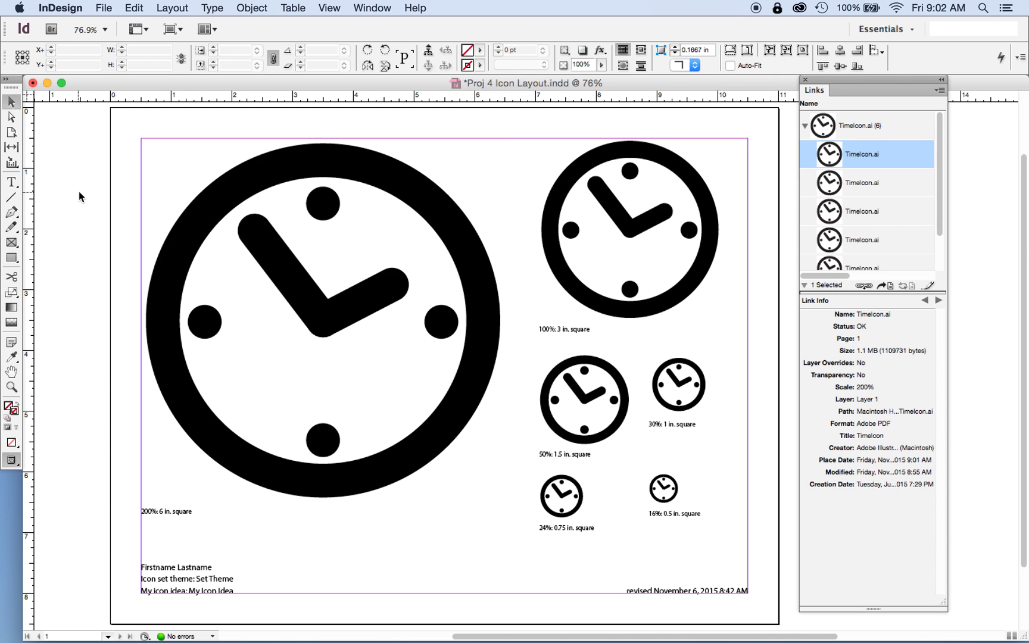
{"action": "left_click", "coordinate": [11, 118]}
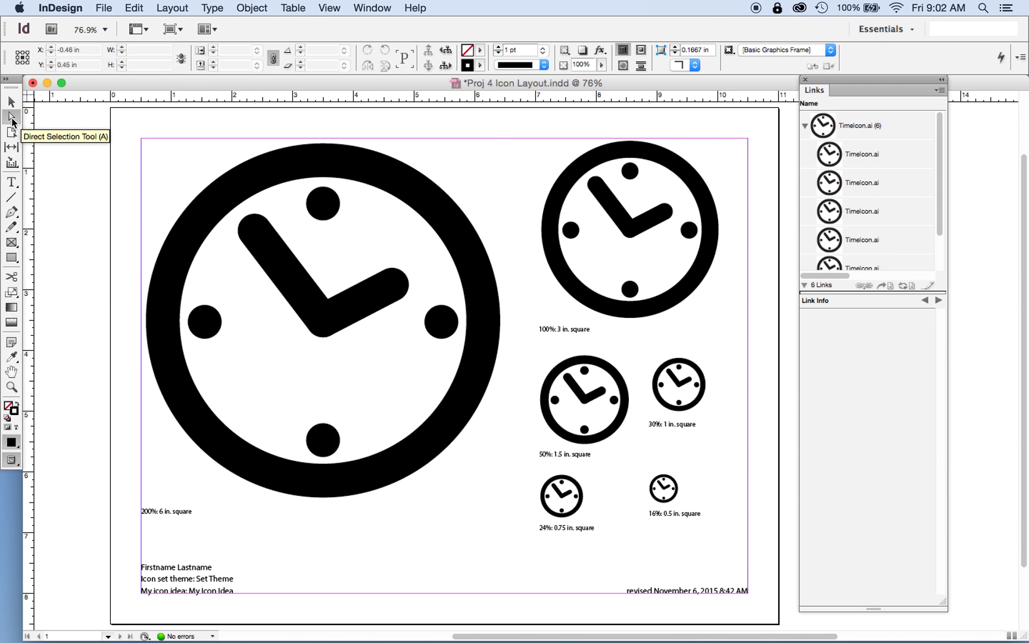
{"action": "left_click", "coordinate": [276, 207]}
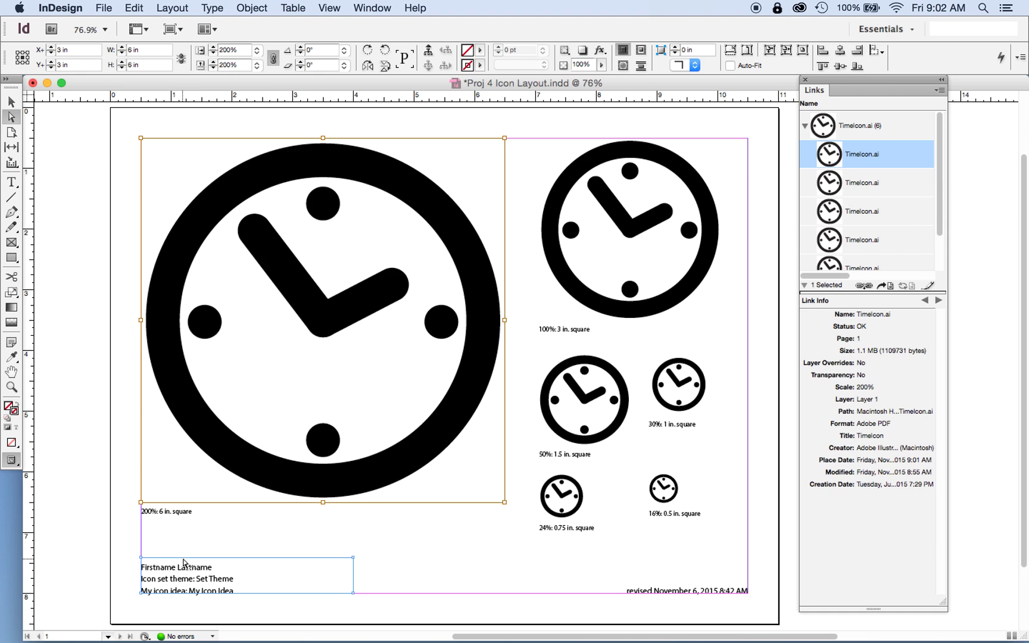
- Check the scale of the five smaller placed clock images, from the 3 in. one to the 0.5 in. one
{"action": "left_click", "coordinate": [622, 238]}
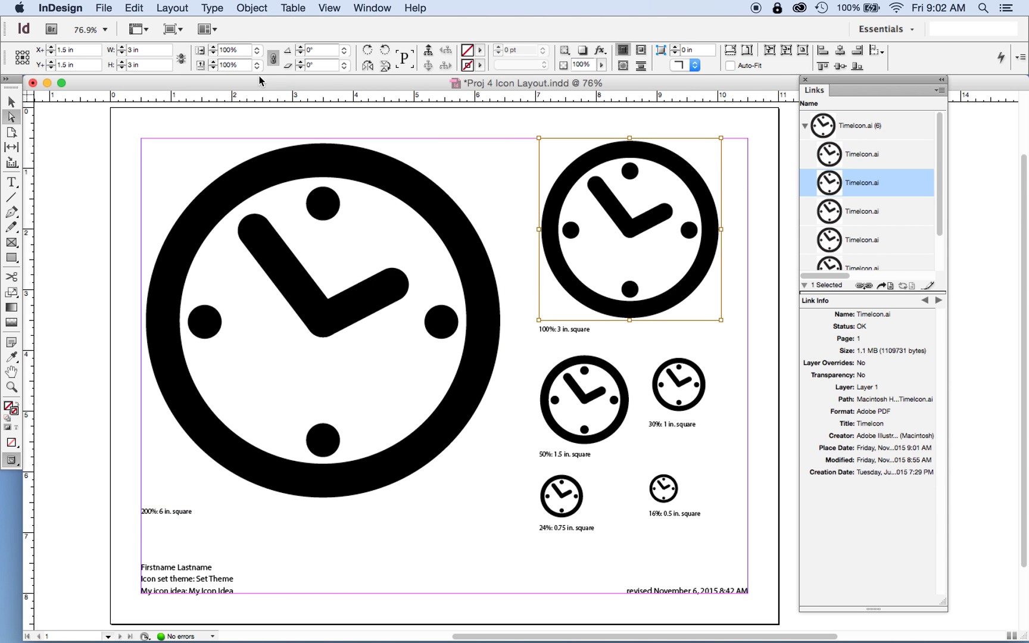
{"action": "left_click", "coordinate": [575, 398]}
{"action": "left_click", "coordinate": [687, 398]}
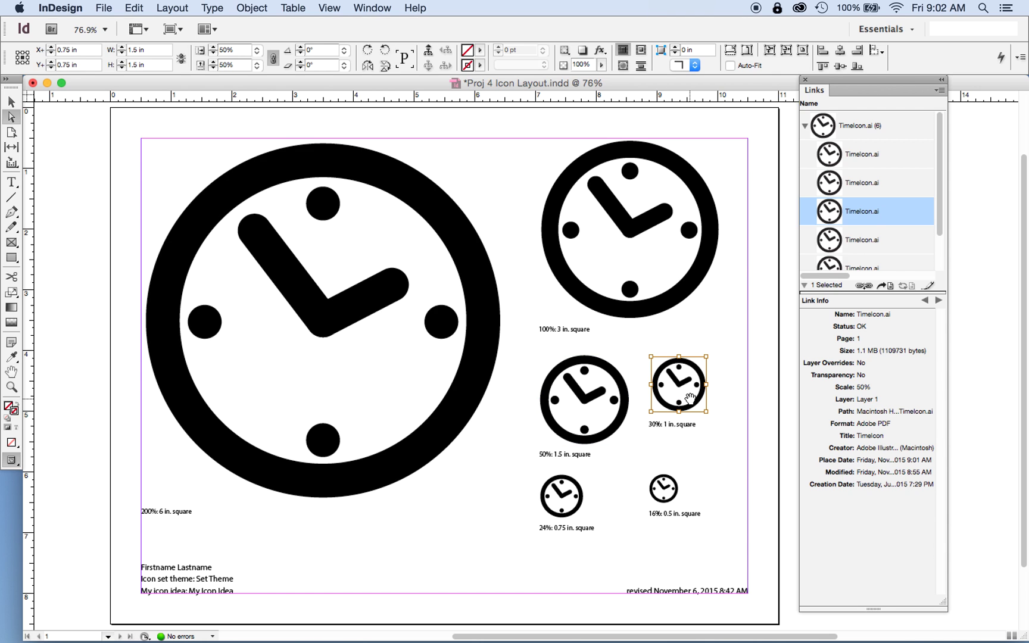
{"action": "left_click", "coordinate": [560, 500]}
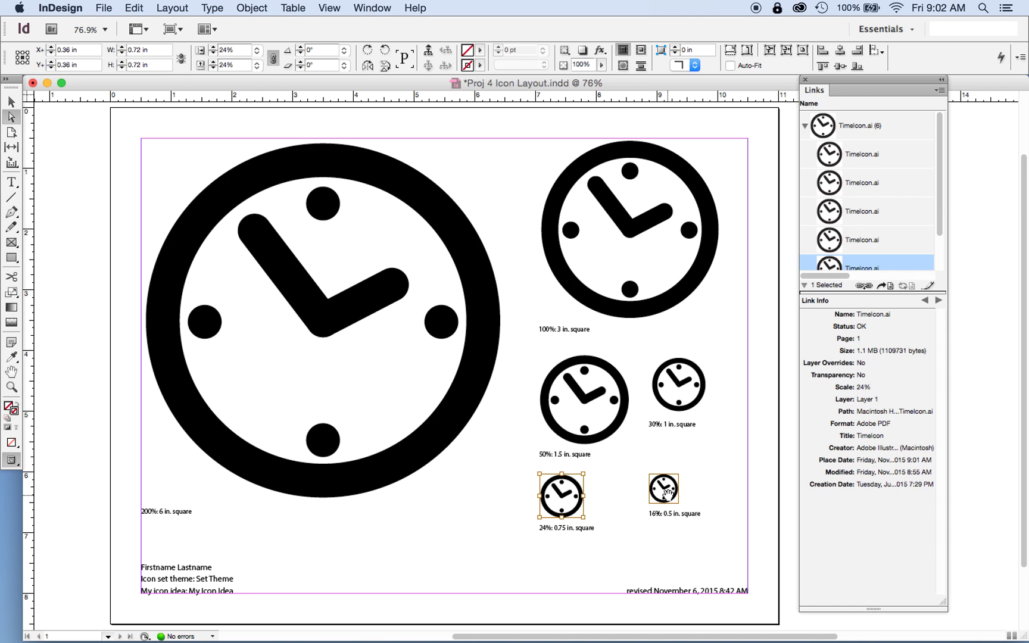
{"action": "left_click", "coordinate": [666, 491]}
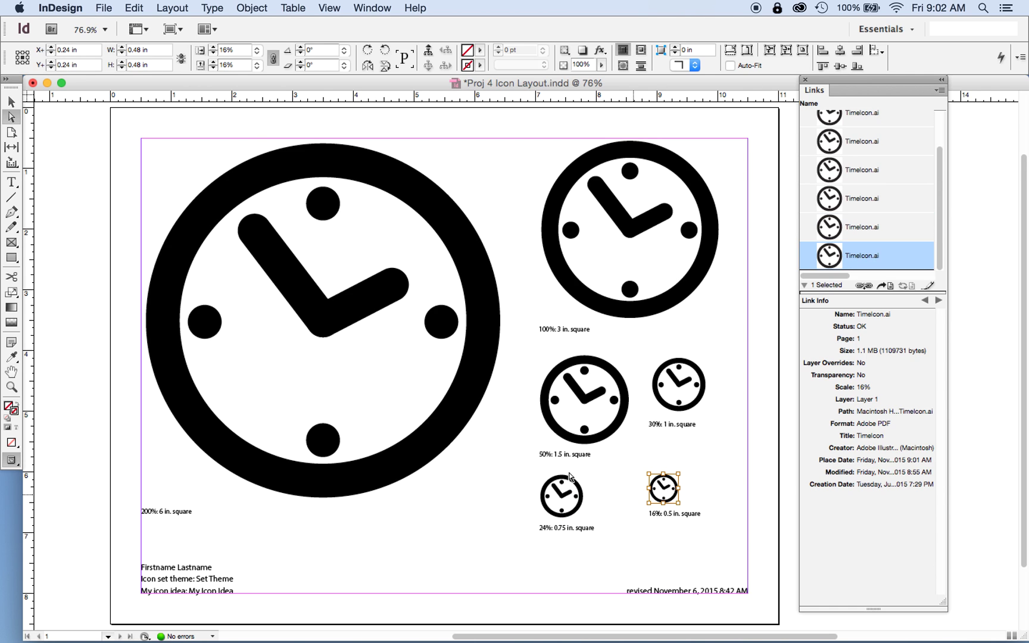
{"action": "left_click", "coordinate": [12, 102]}
{"action": "left_click", "coordinate": [85, 188]}
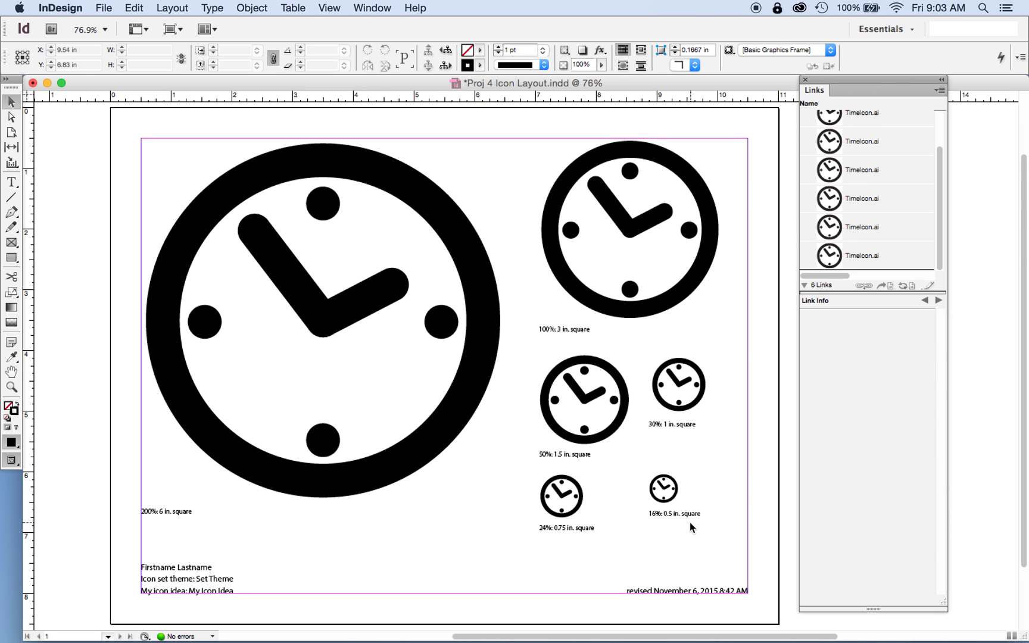
{"action": "left_click", "coordinate": [280, 297]}
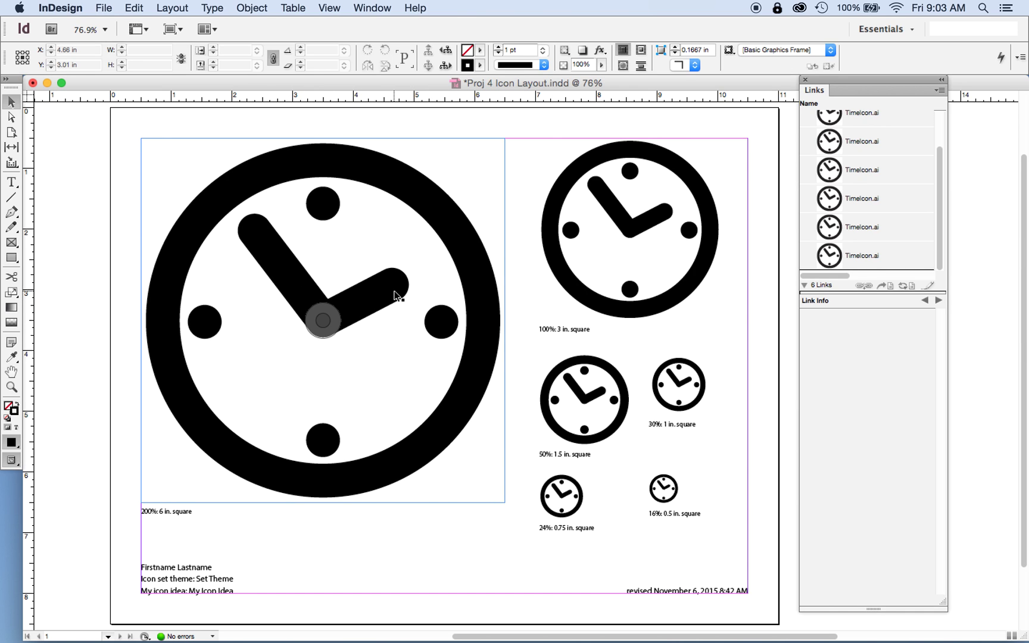
{"action": "left_click", "coordinate": [768, 270]}
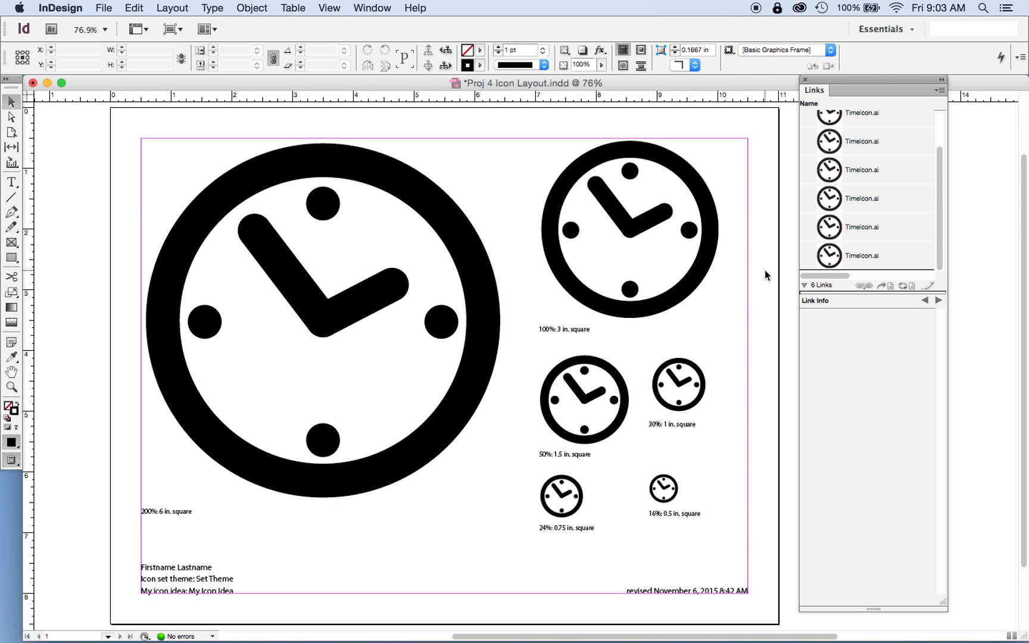
- Review the general print settings for the icon layout and close them without printing
{"action": "left_click", "coordinate": [108, 8]}
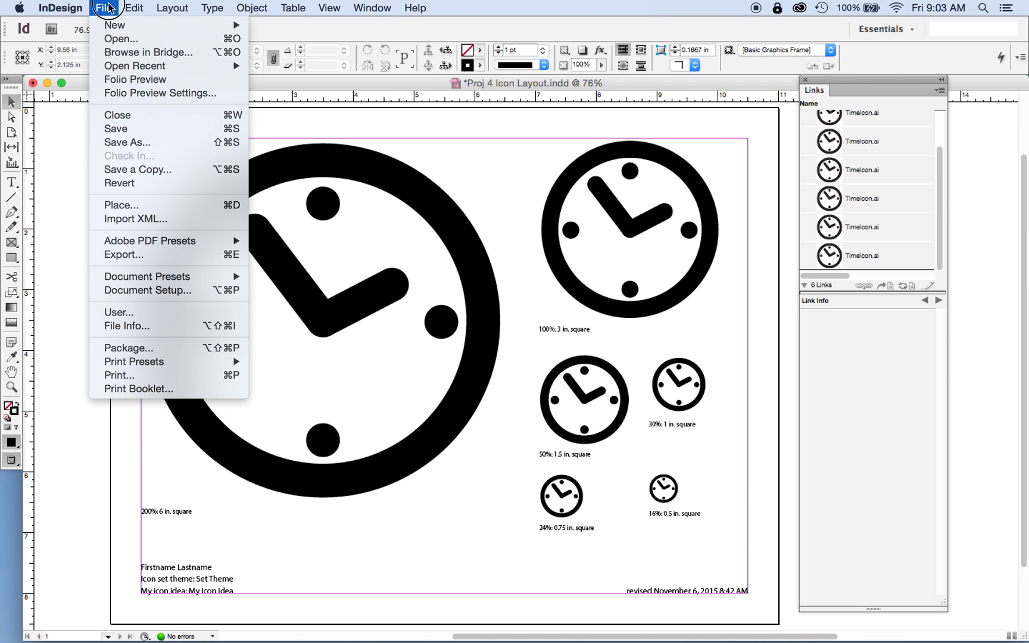
{"action": "mouse_move", "coordinate": [144, 244]}
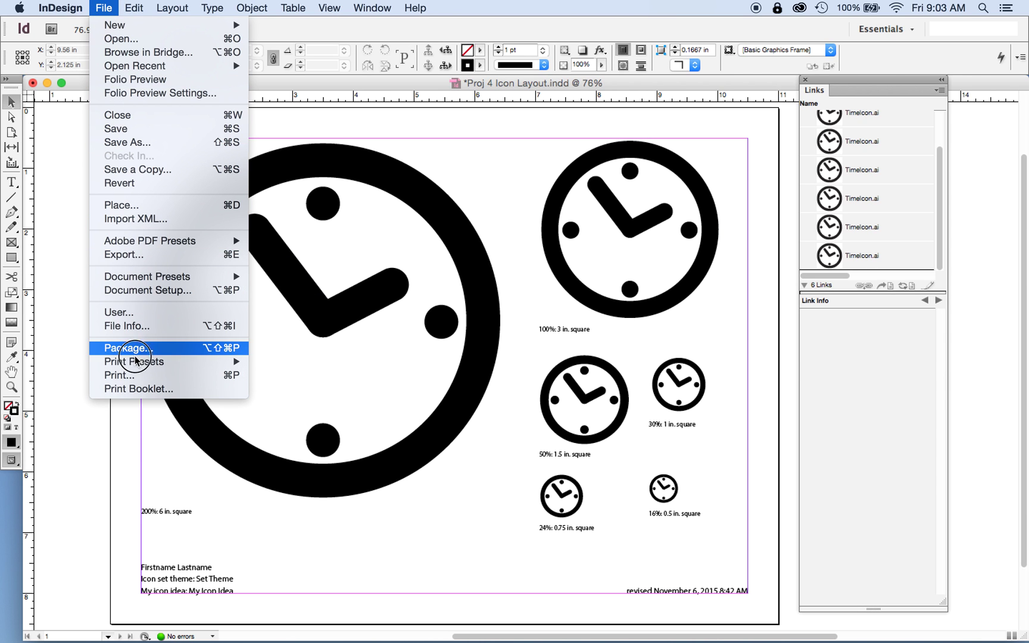
{"action": "left_click", "coordinate": [135, 376]}
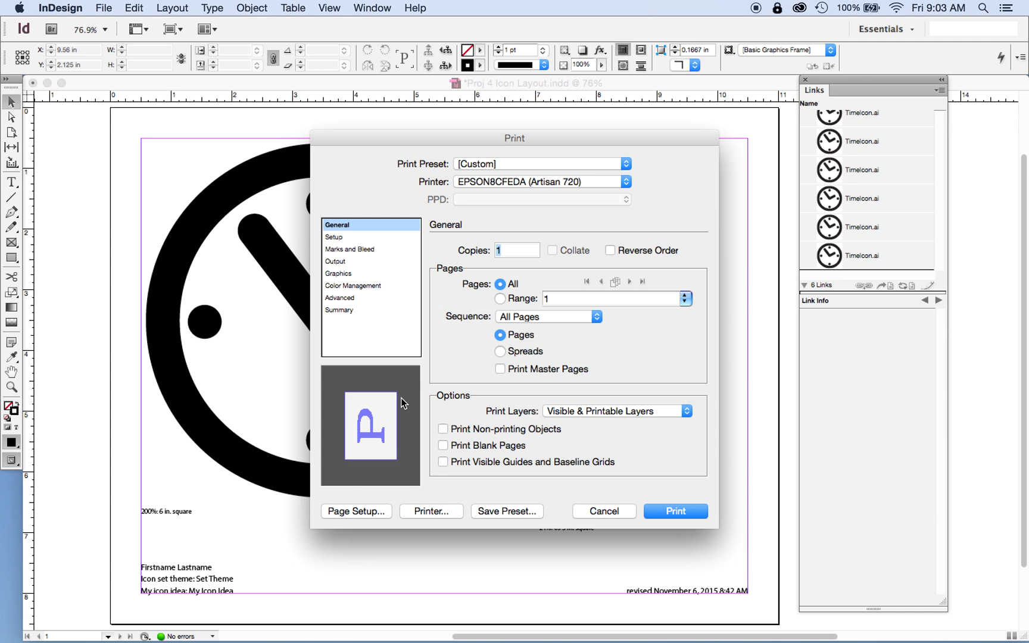
{"action": "left_click", "coordinate": [600, 512]}
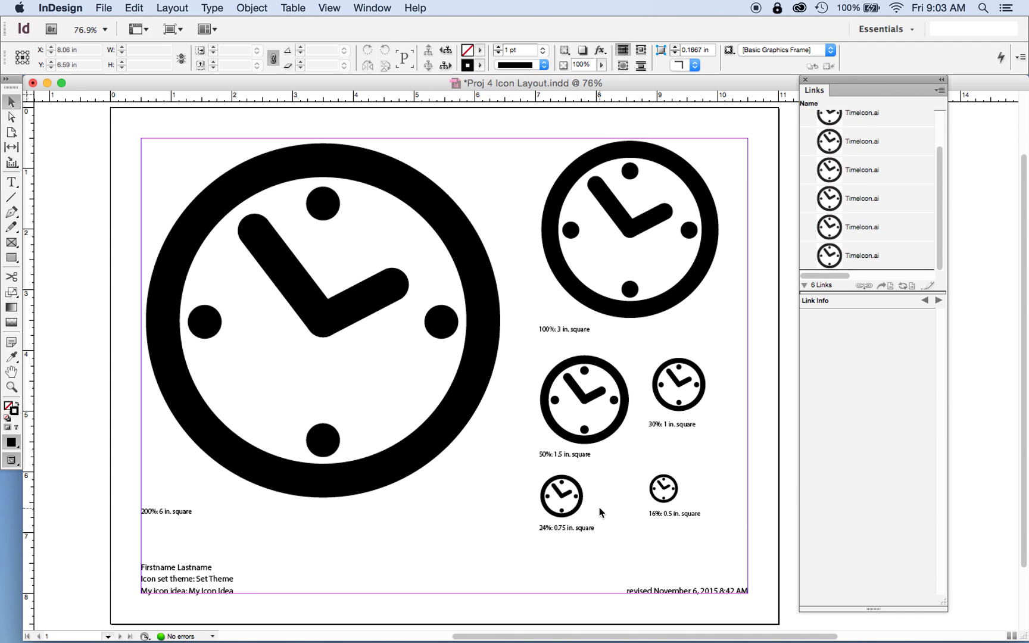
{"action": "left_click", "coordinate": [105, 8]}
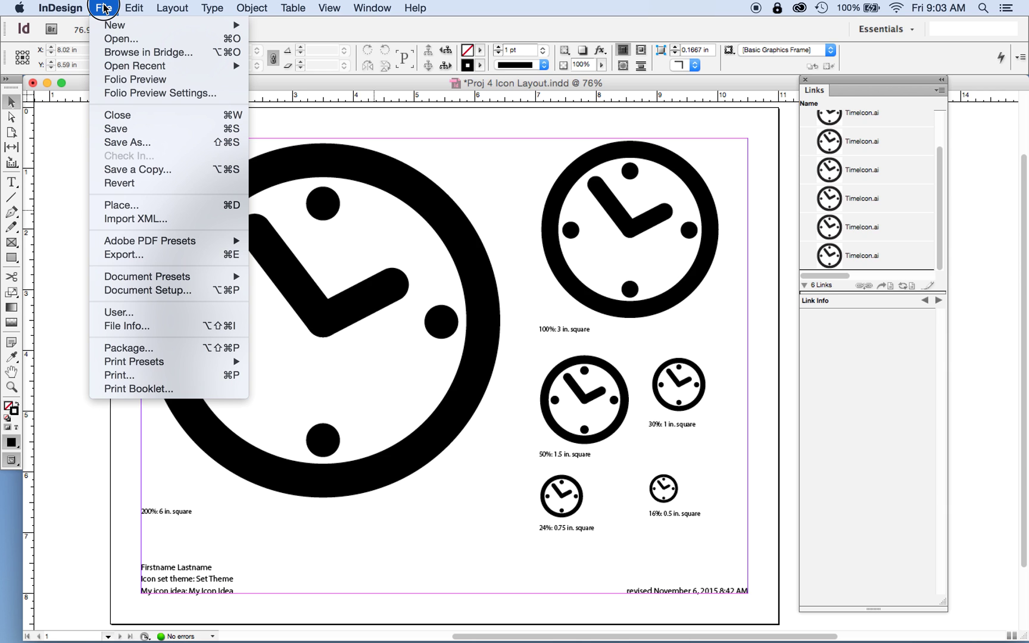
{"action": "left_click", "coordinate": [122, 255]}
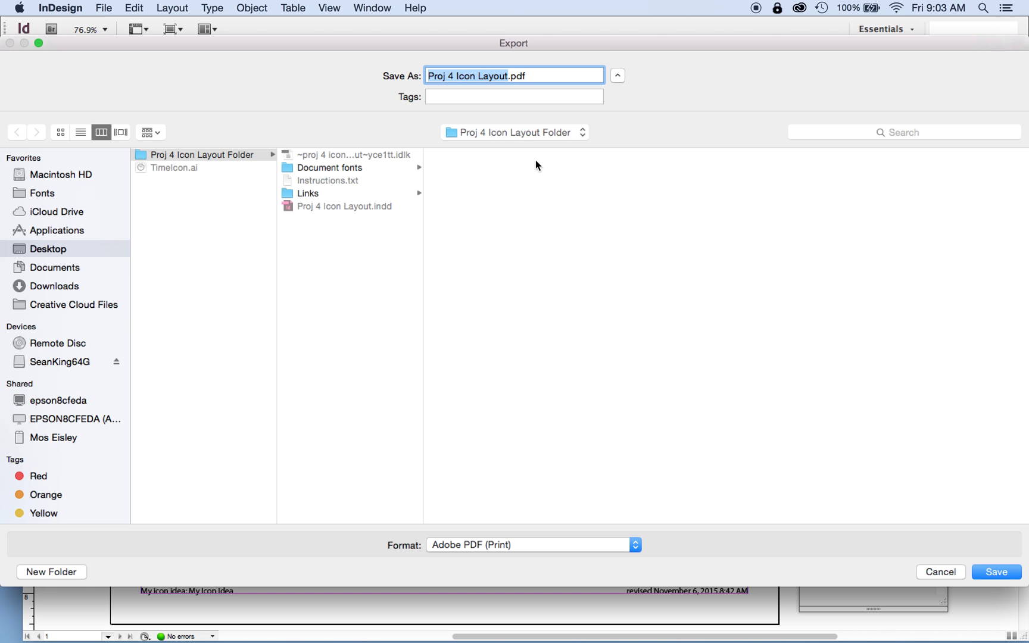
{"action": "left_click", "coordinate": [531, 546]}
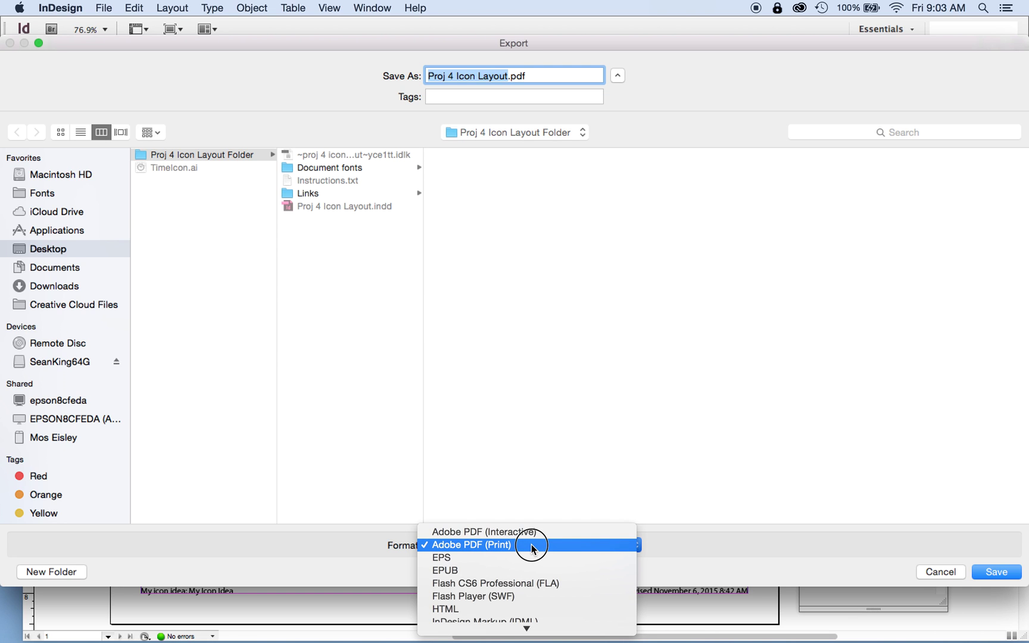
{"action": "left_click", "coordinate": [532, 547]}
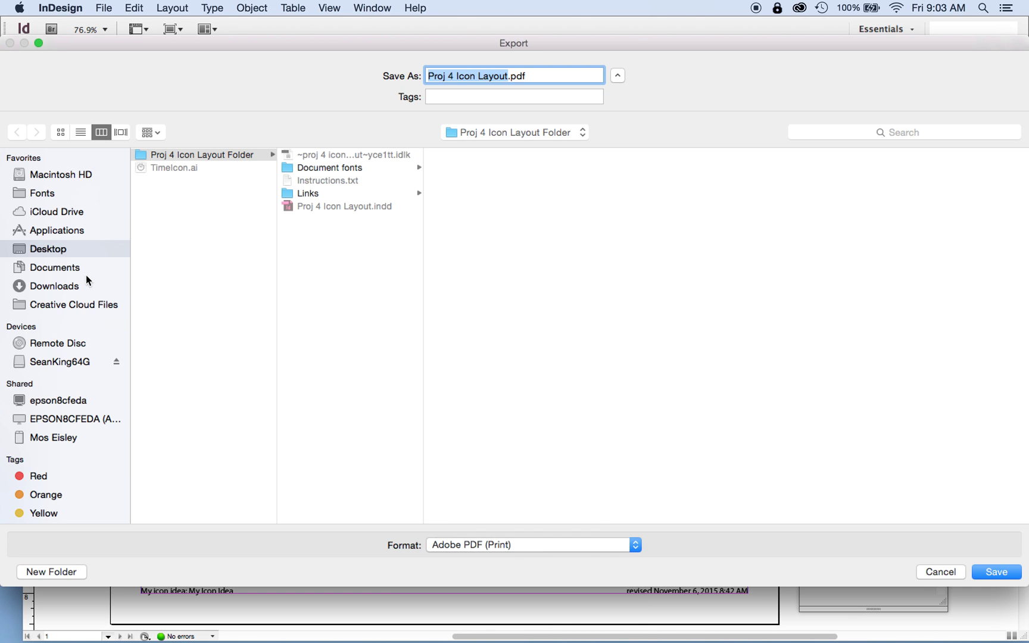
{"action": "left_click", "coordinate": [85, 251]}
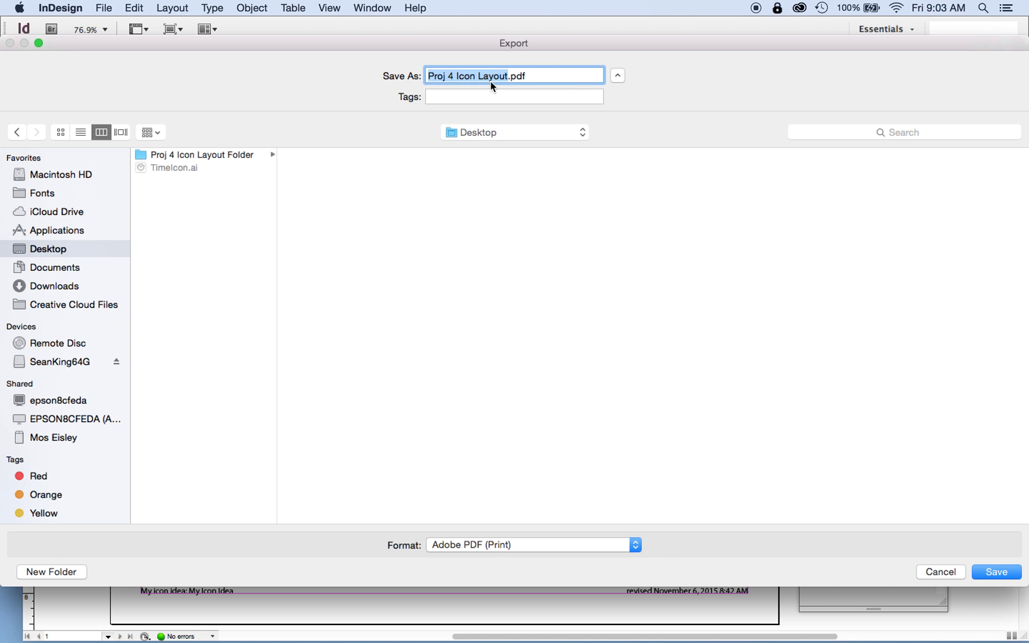
{"action": "left_click", "coordinate": [950, 572]}
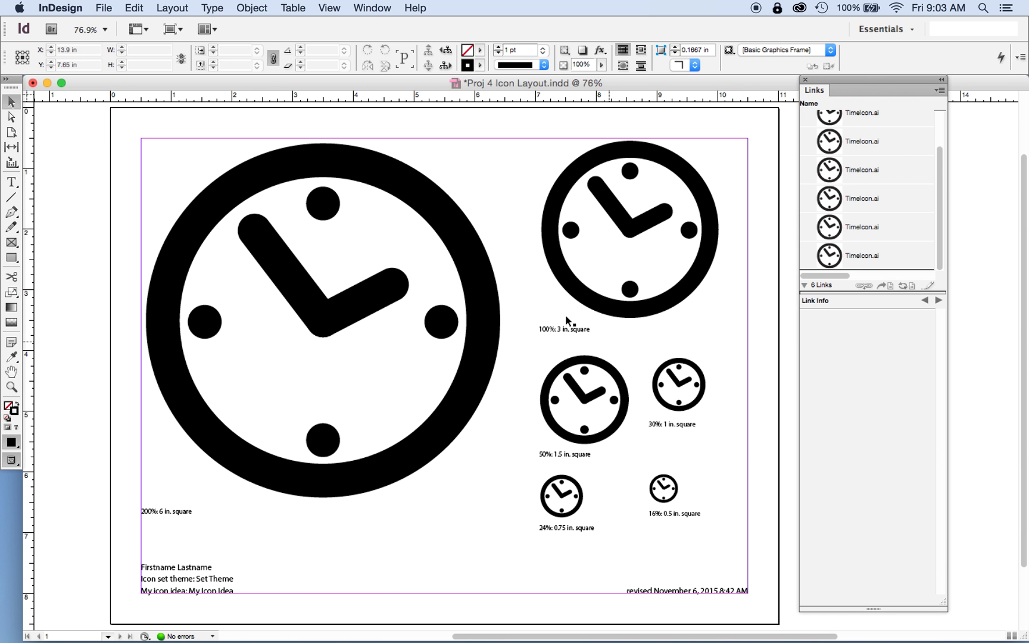
- Start saving a copy of the layout under a new name, adding the prefix GDC to the file name
{"action": "left_click", "coordinate": [104, 7]}
{"action": "left_click", "coordinate": [104, 8]}
{"action": "left_click", "coordinate": [104, 7]}
{"action": "left_click", "coordinate": [133, 136]}
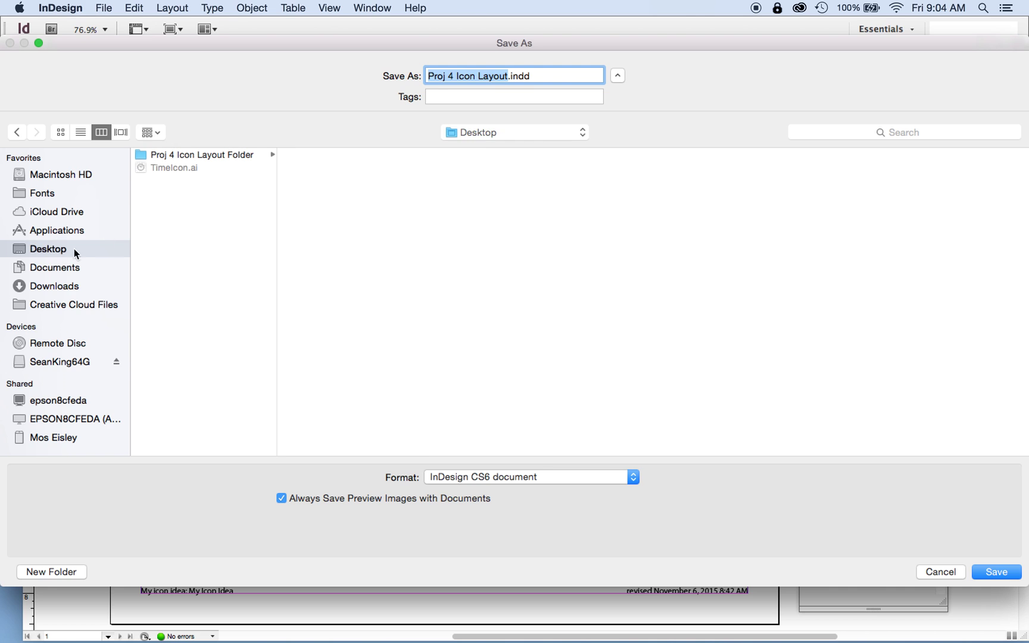
{"action": "left_click", "coordinate": [428, 76]}
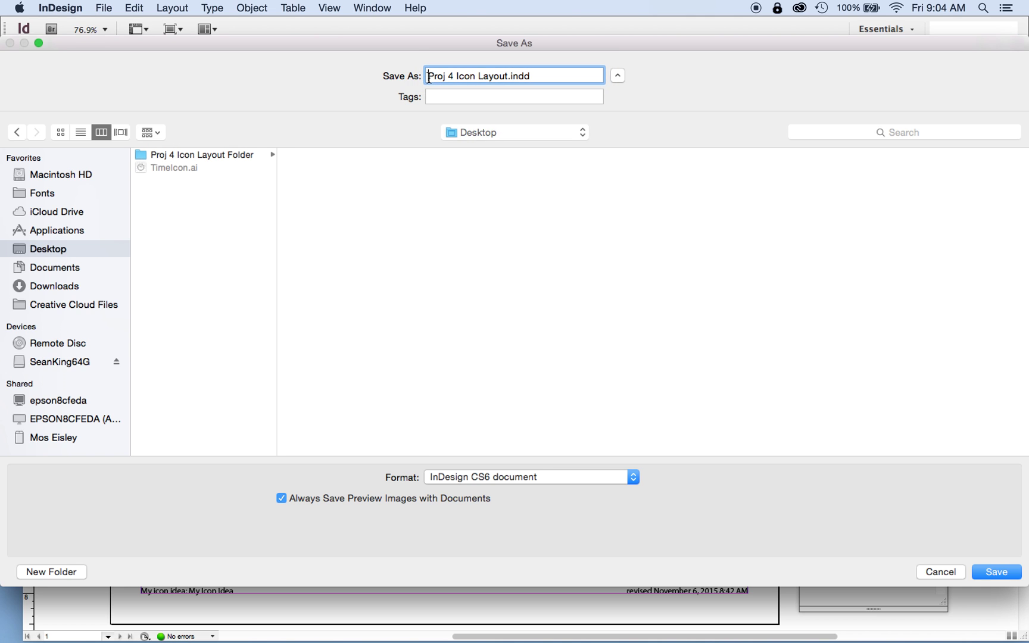
{"action": "type", "text": "GDC"}
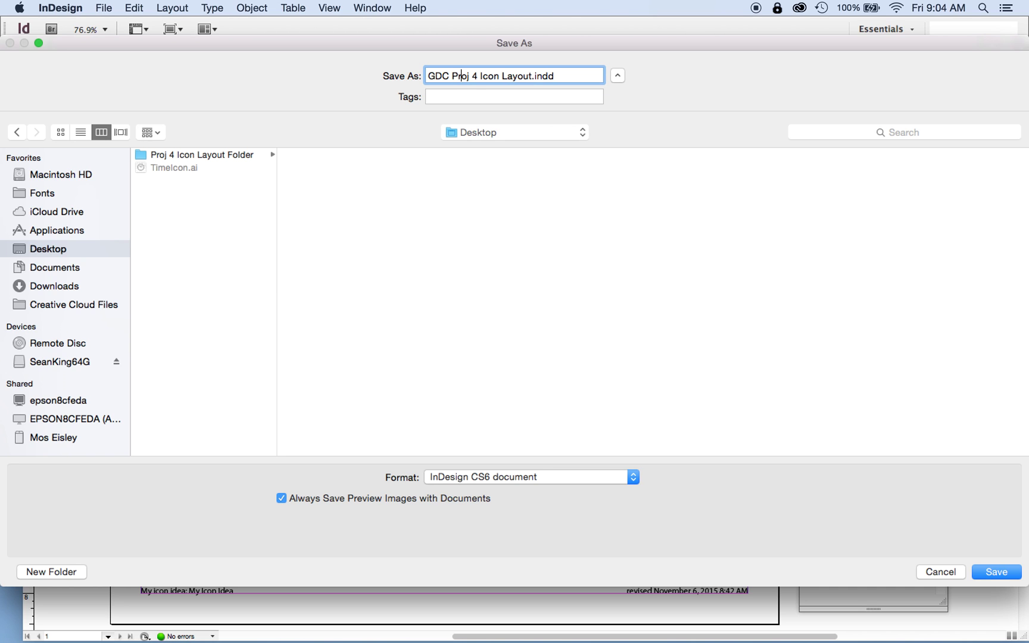
- Complete the file name as GDC Proj4 Template LastnameF and save the InDesign document to the Desktop
{"action": "key", "text": "BackSpace"}
{"action": "left_click_drag", "start_coordinate": [528, 77], "coordinate": [494, 80]}
{"action": "type", "text": "s"}
{"action": "key", "text": "BackSpace"}
{"action": "key", "text": "BackSpace"}
{"action": "key", "text": "BackSpace"}
{"action": "key", "text": "BackSpace"}
{"action": "key", "text": "BackSpace"}
{"action": "type", "text": "Template Lastname"}
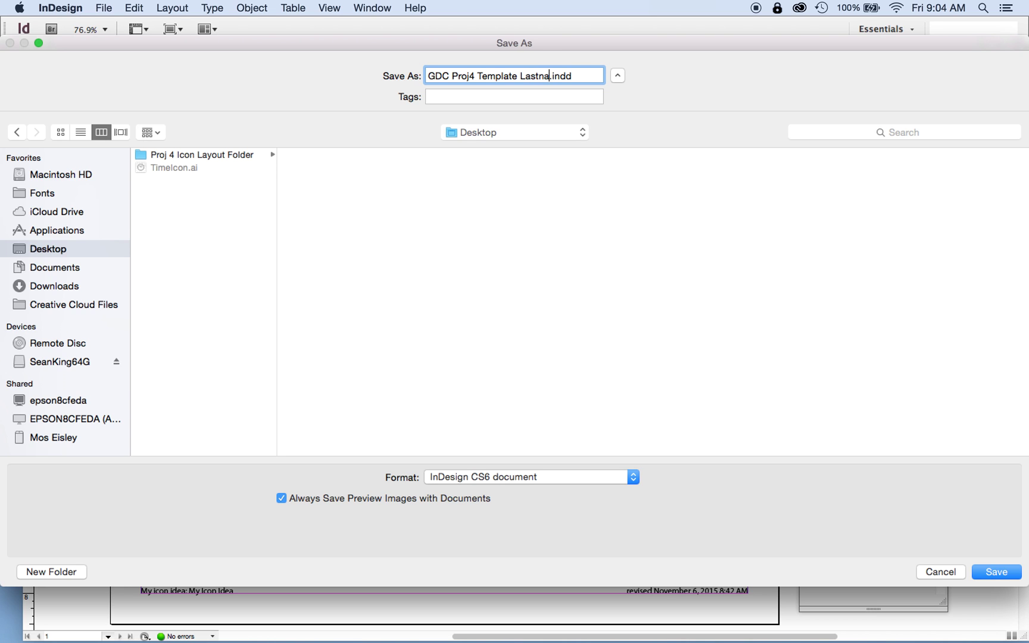
{"action": "type", "text": "F"}
{"action": "left_click", "coordinate": [996, 571]}
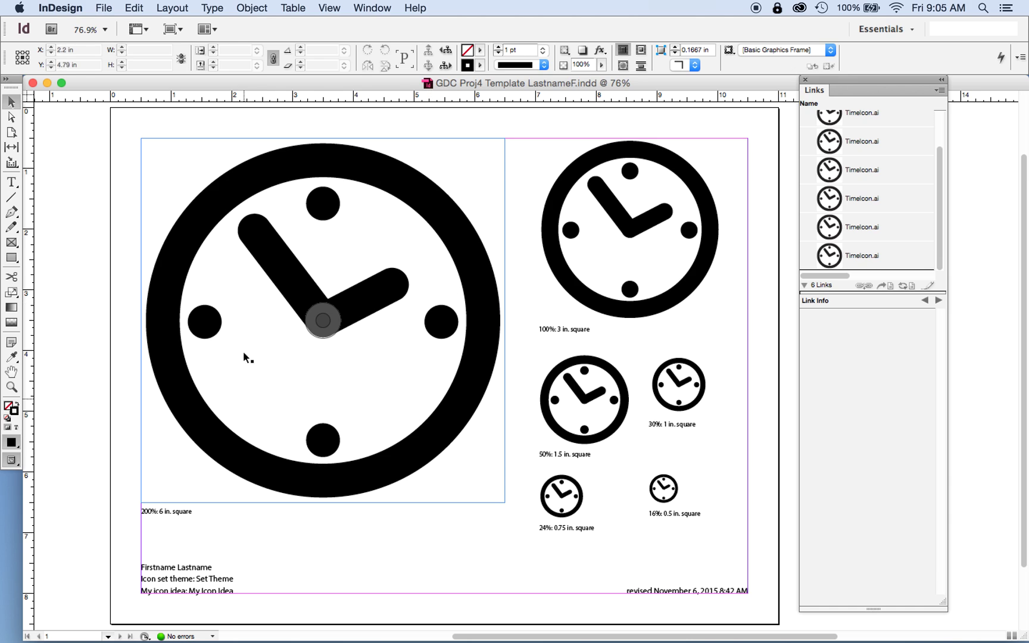
{"action": "left_click", "coordinate": [604, 221]}
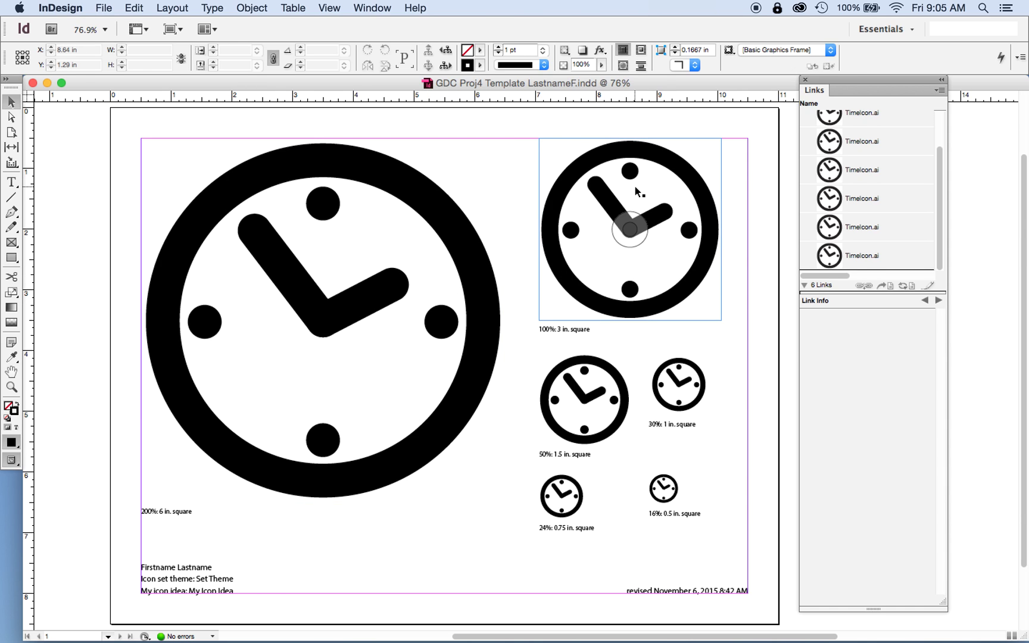
{"action": "left_click", "coordinate": [578, 415]}
- Switch to Illustrator and open TimeIcon.ai from the Desktop
{"action": "left_click", "coordinate": [904, 626]}
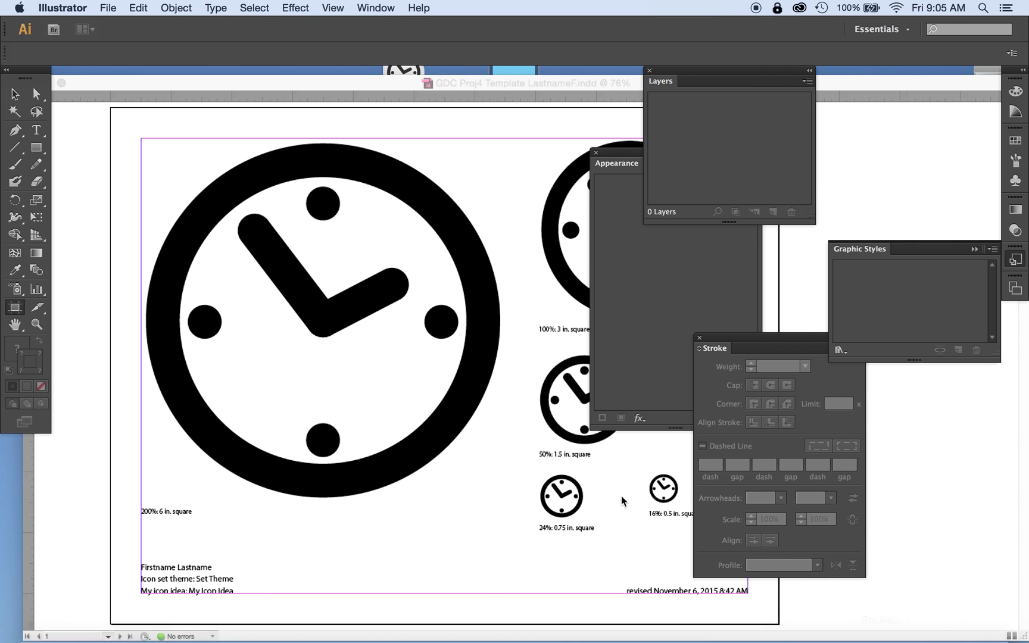
{"action": "key", "text": "super+o"}
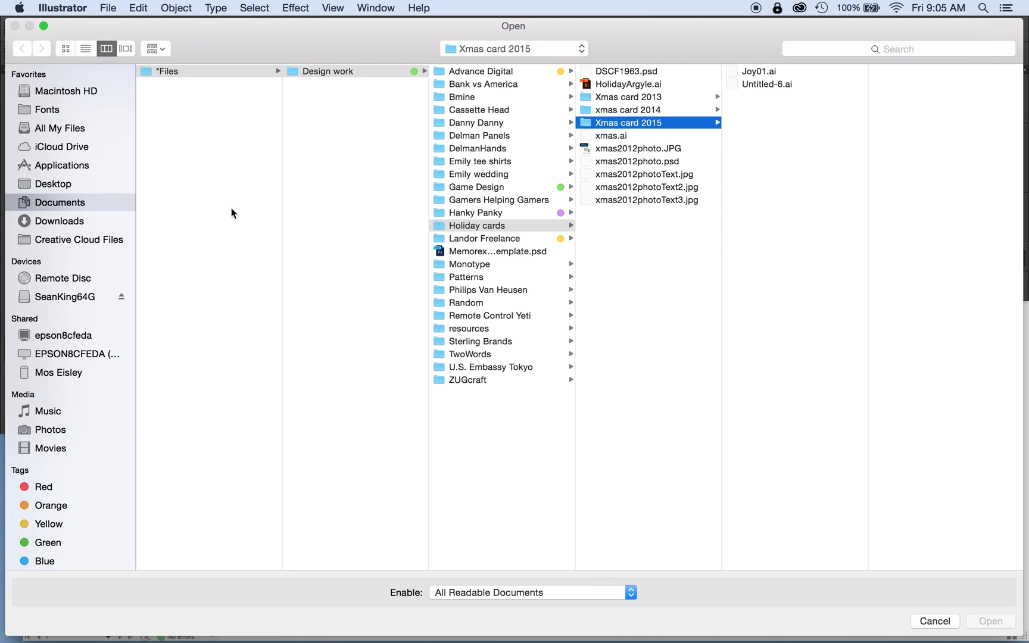
{"action": "left_click", "coordinate": [54, 184]}
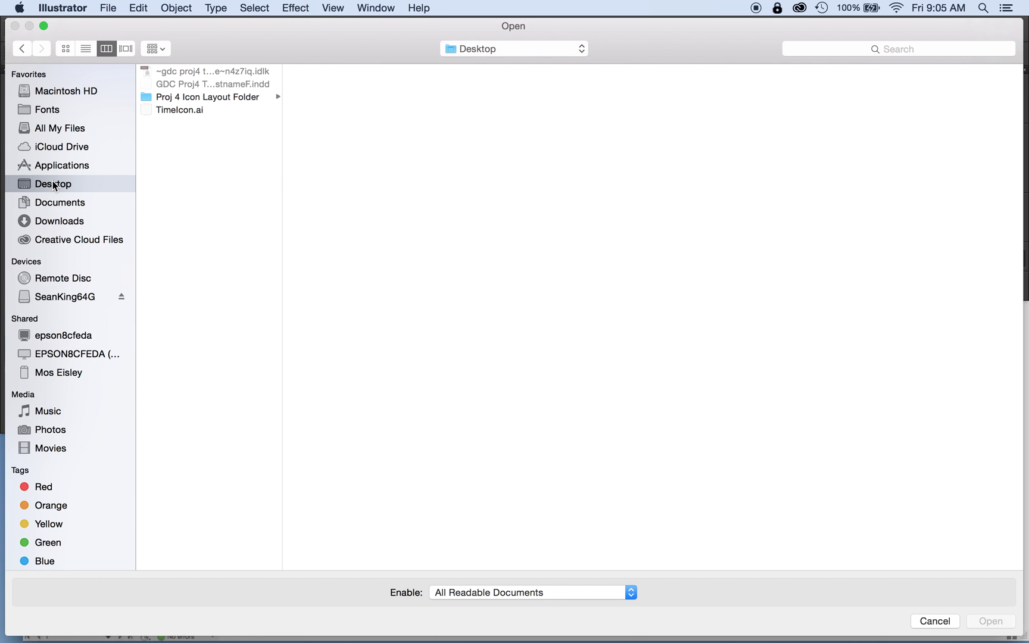
{"action": "left_click", "coordinate": [202, 111]}
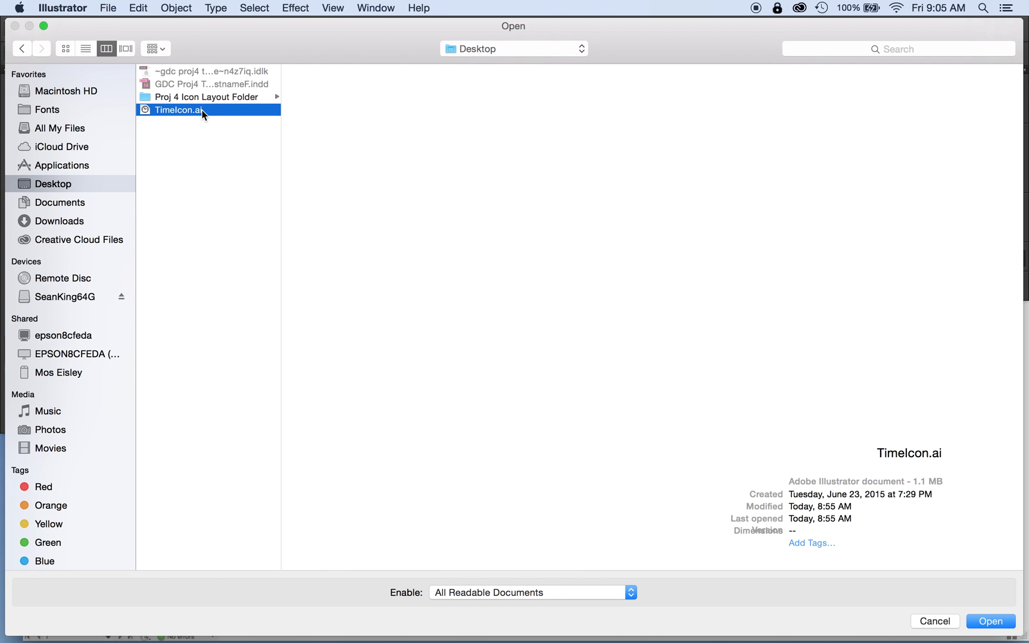
{"action": "double_click", "coordinate": [201, 112]}
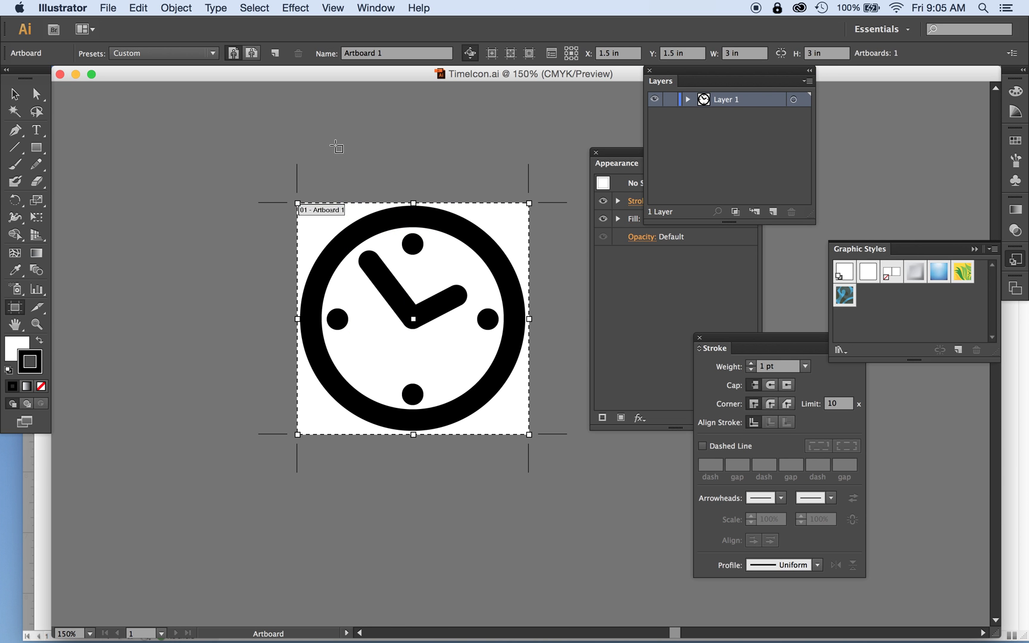
- Move the clock's 3 o'clock and 9 o'clock dots slightly inward toward the centre of the face
{"action": "key", "text": "v"}
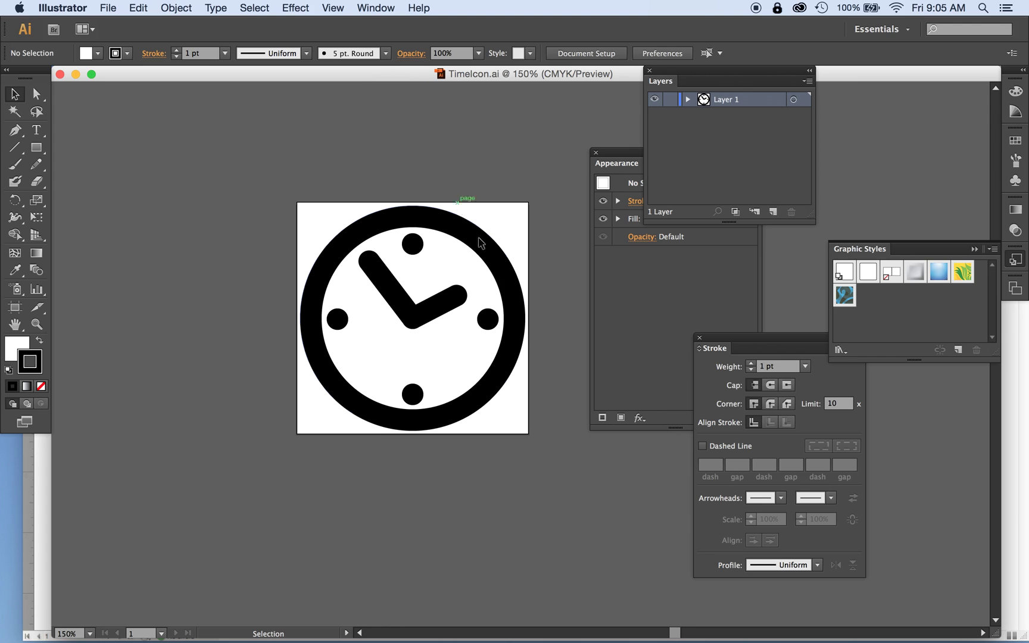
{"action": "left_click", "coordinate": [487, 320]}
{"action": "key", "text": "shift+Left"}
{"action": "key", "text": "shift+Right"}
{"action": "key", "text": "Left"}
{"action": "key", "text": "Left"}
{"action": "key", "text": "Left"}
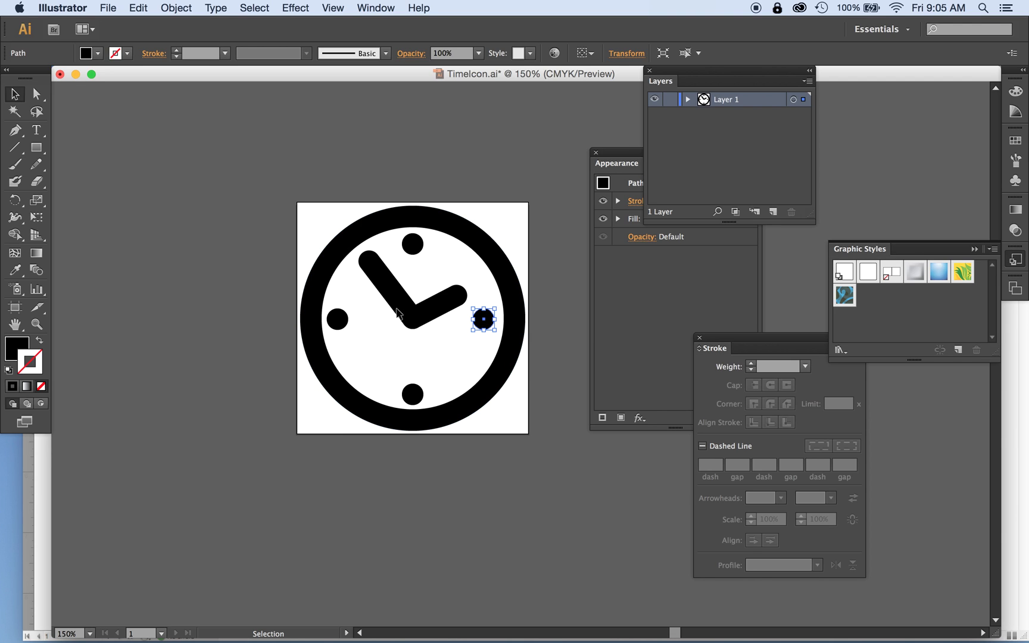
{"action": "left_click_drag", "start_coordinate": [338, 319], "coordinate": [341, 321]}
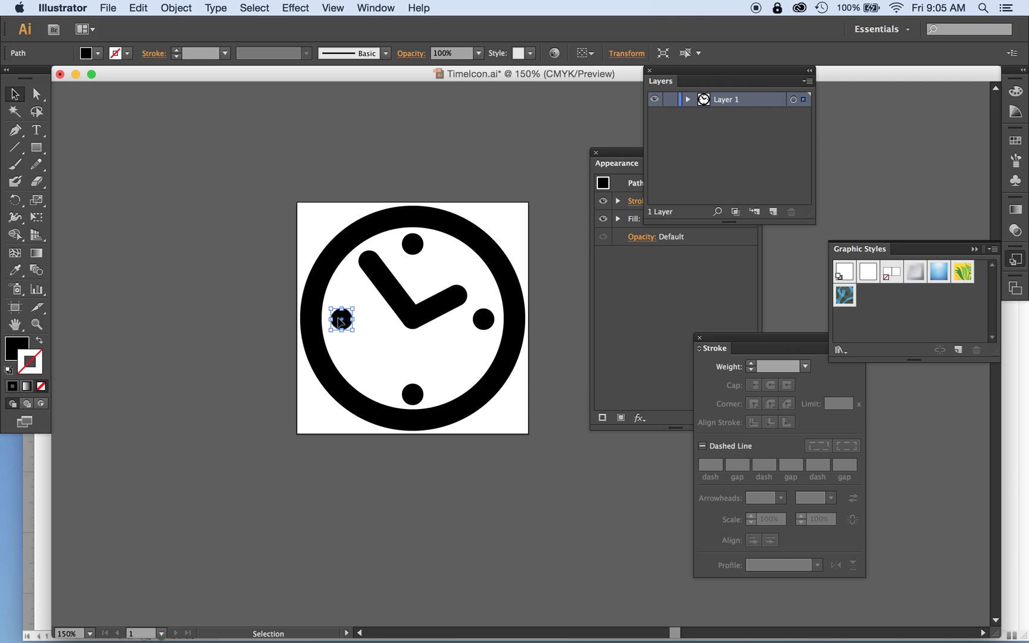
- Move the clock's 6 o'clock and 12 o'clock dots slightly inward toward the centre of the face
{"action": "left_click", "coordinate": [419, 395]}
{"action": "key", "text": "Up"}
{"action": "key", "text": "Up"}
{"action": "key", "text": "Up"}
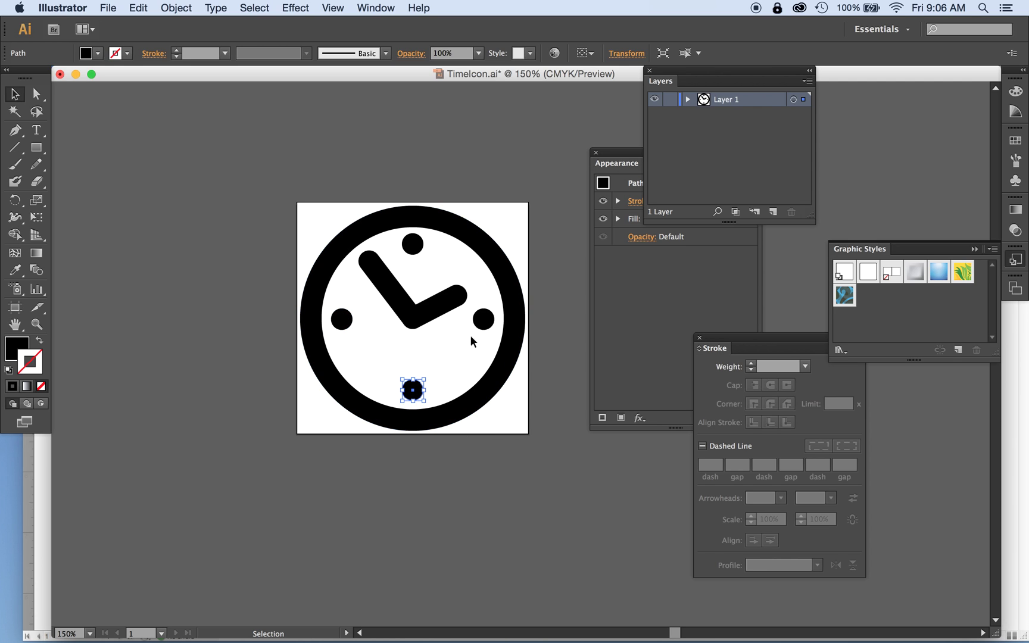
{"action": "left_click", "coordinate": [414, 244]}
{"action": "key", "text": "Down"}
{"action": "key", "text": "Down"}
{"action": "key", "text": "Down"}
{"action": "key", "text": "Down"}
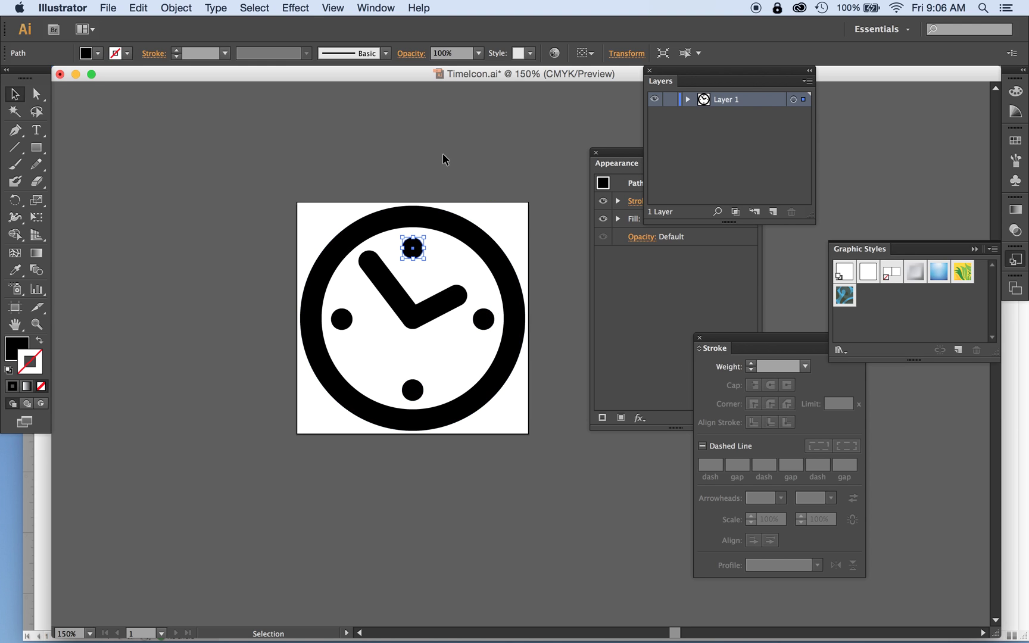
- Resize the 12 o'clock and 3 o'clock dots to 0.25 in wide, keeping them proportional
{"action": "left_click", "coordinate": [622, 54]}
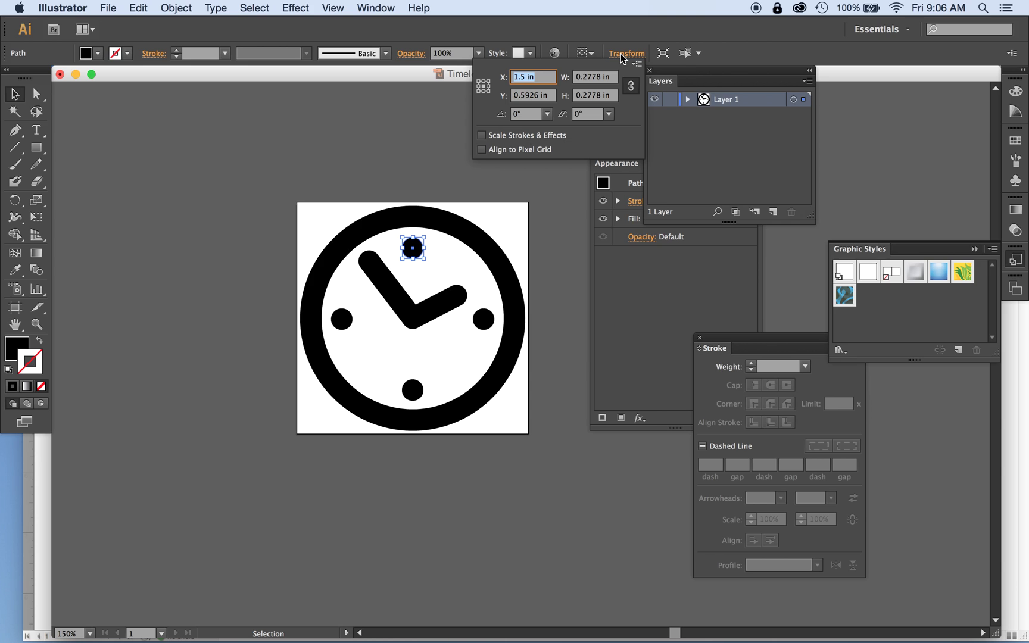
{"action": "left_click", "coordinate": [588, 78]}
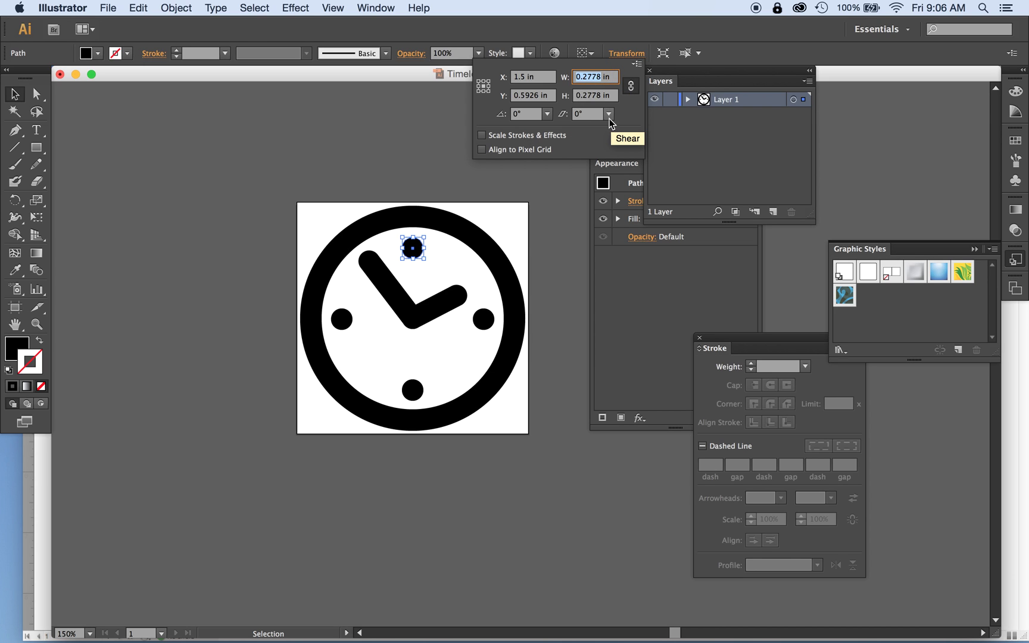
{"action": "type", "text": ".25"}
{"action": "key", "text": "Return"}
{"action": "left_click", "coordinate": [484, 320]}
{"action": "left_click", "coordinate": [626, 53]}
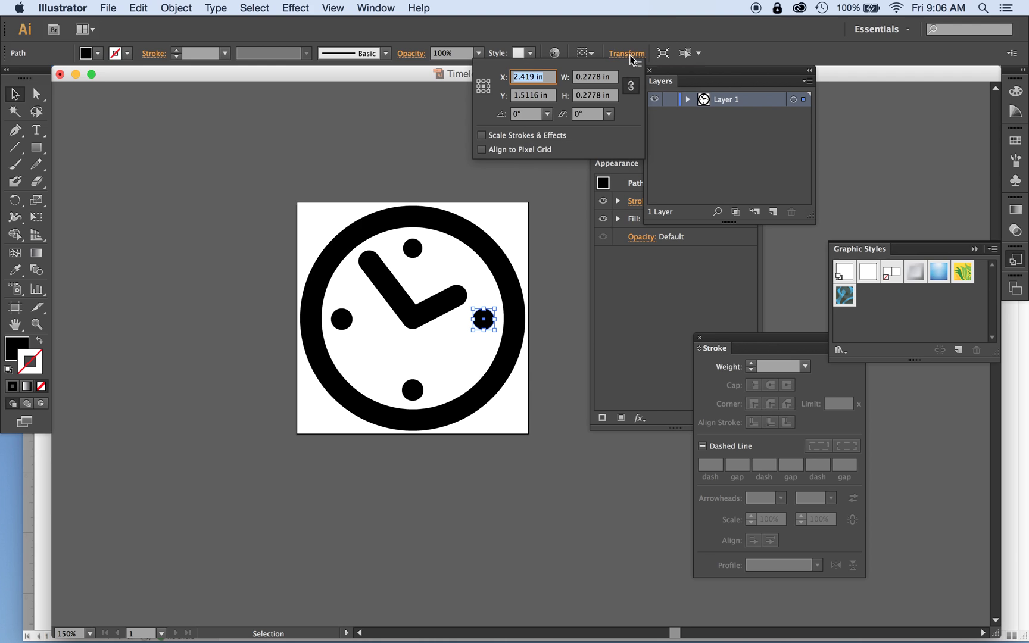
{"action": "left_click", "coordinate": [592, 76]}
{"action": "type", "text": ".25"}
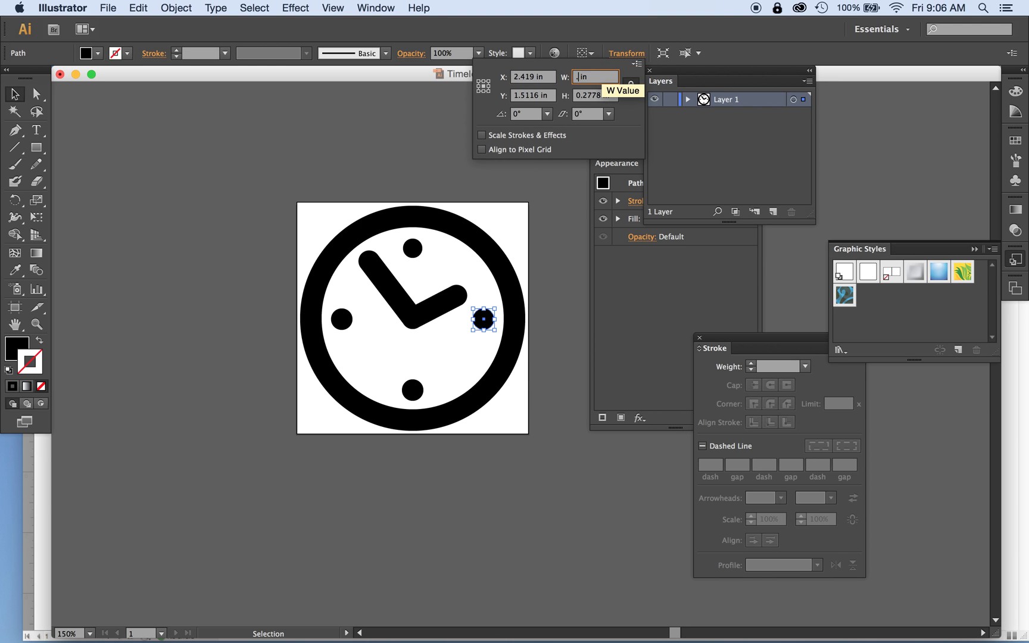
{"action": "key", "text": "Return"}
- Resize the 6 o'clock and 9 o'clock dots proportionally to 0.25 in wide and clear the selection
{"action": "left_click", "coordinate": [412, 390]}
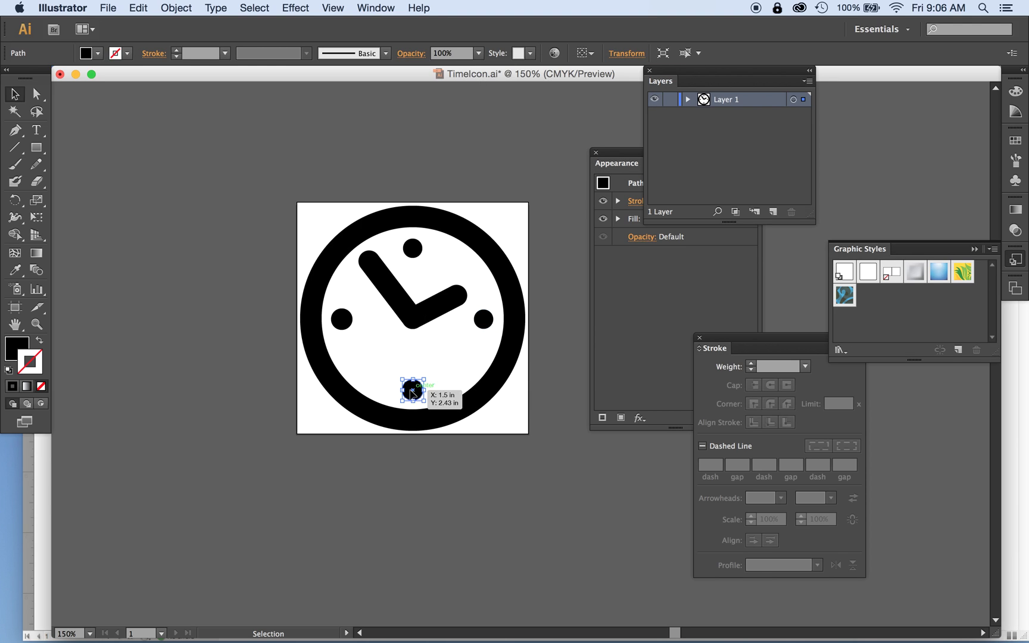
{"action": "left_click", "coordinate": [638, 53]}
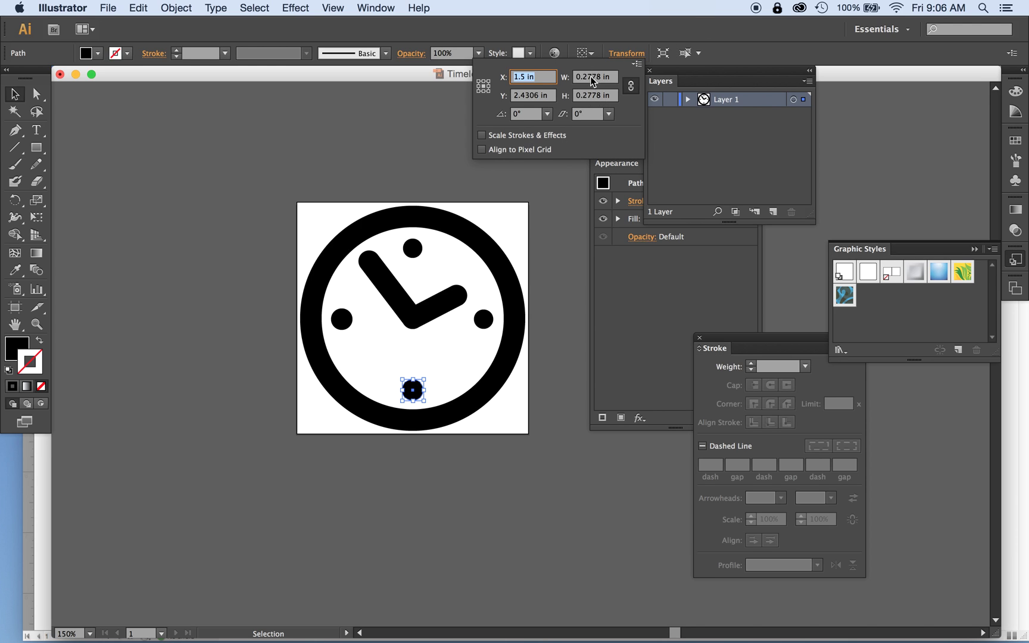
{"action": "left_click", "coordinate": [589, 78]}
{"action": "type", "text": ".25"}
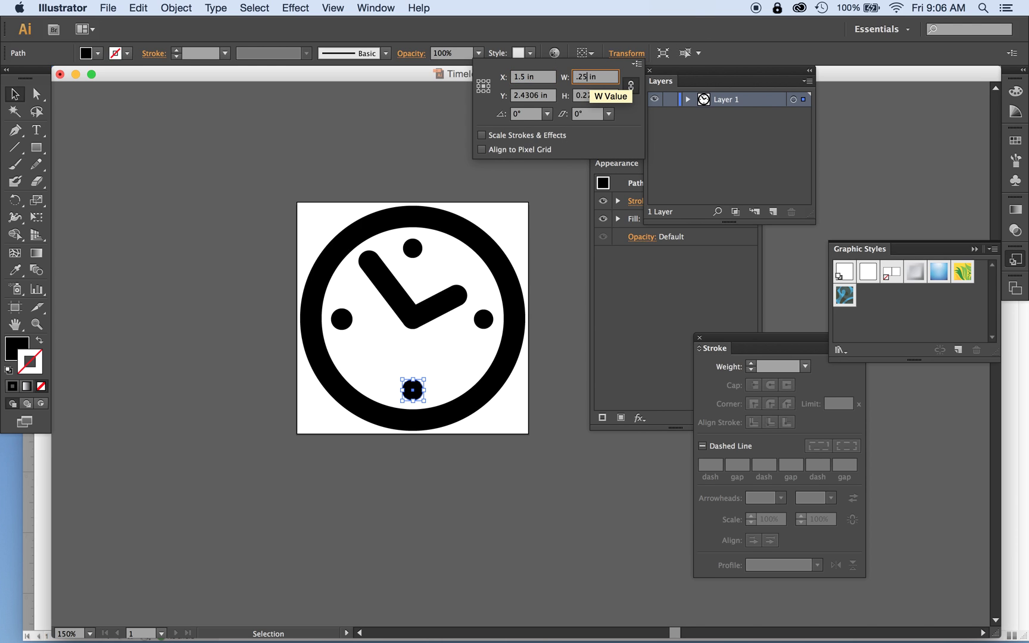
{"action": "key", "text": "Return"}
{"action": "left_click", "coordinate": [341, 318]}
{"action": "left_click", "coordinate": [626, 55]}
{"action": "left_click", "coordinate": [588, 77]}
{"action": "type", "text": ".25"}
{"action": "key", "text": "Return"}
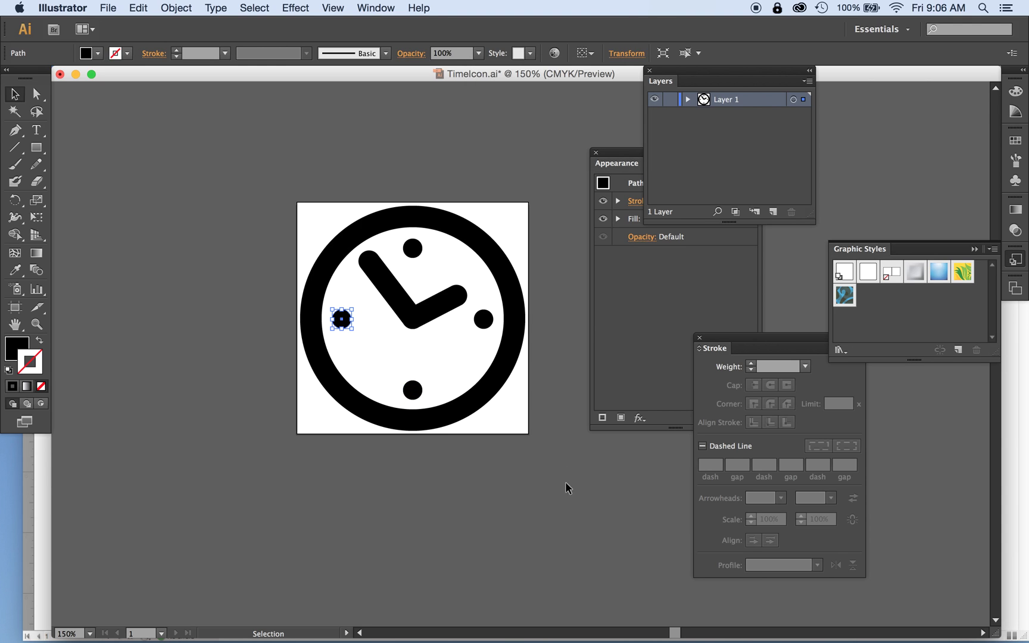
{"action": "left_click", "coordinate": [509, 521]}
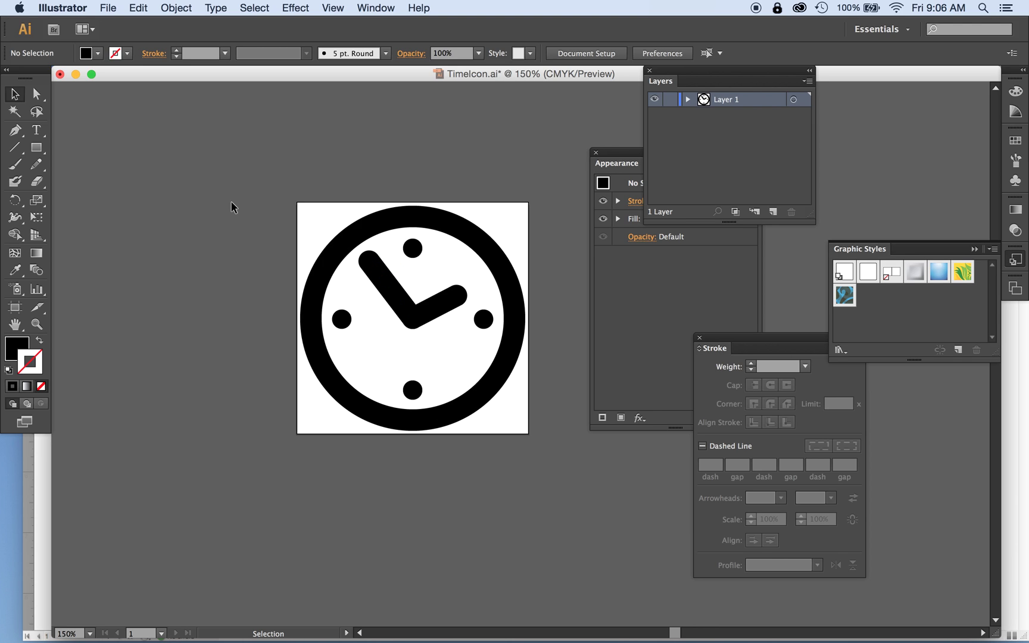
- Shorten both clock hands slightly by moving their outer anchor points along each hand toward the centre, and deselect
{"action": "key", "text": "a"}
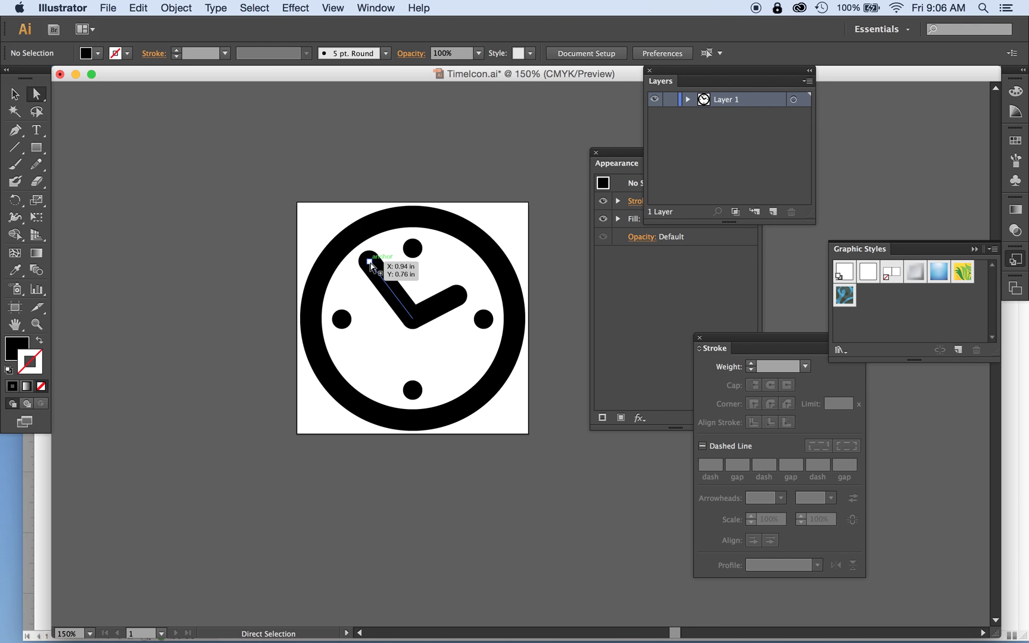
{"action": "left_click_drag", "start_coordinate": [370, 262], "coordinate": [374, 267]}
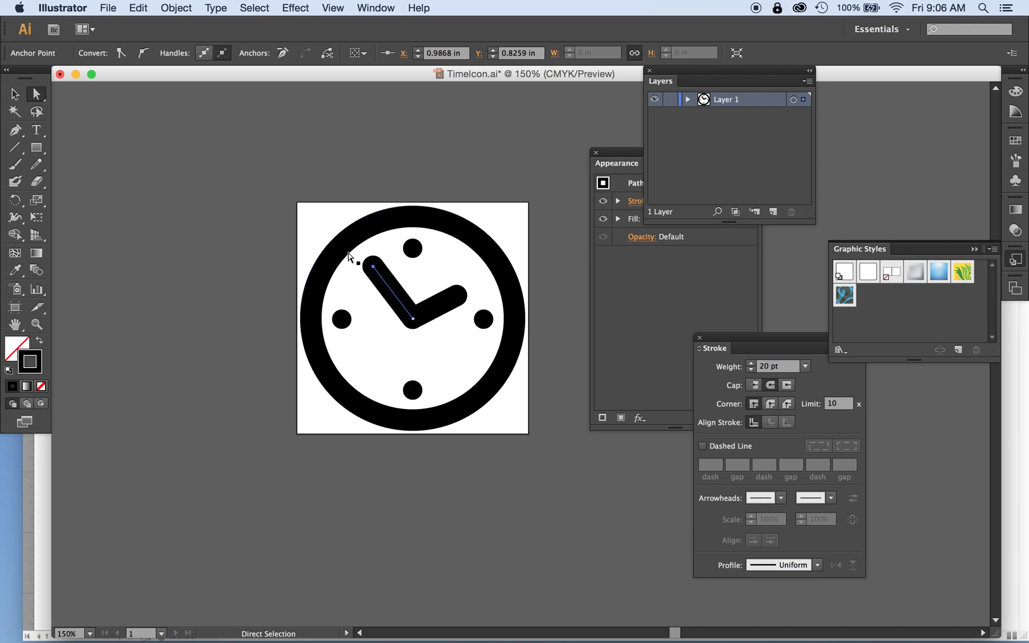
{"action": "left_click_drag", "start_coordinate": [454, 301], "coordinate": [451, 302]}
{"action": "left_click", "coordinate": [240, 245]}
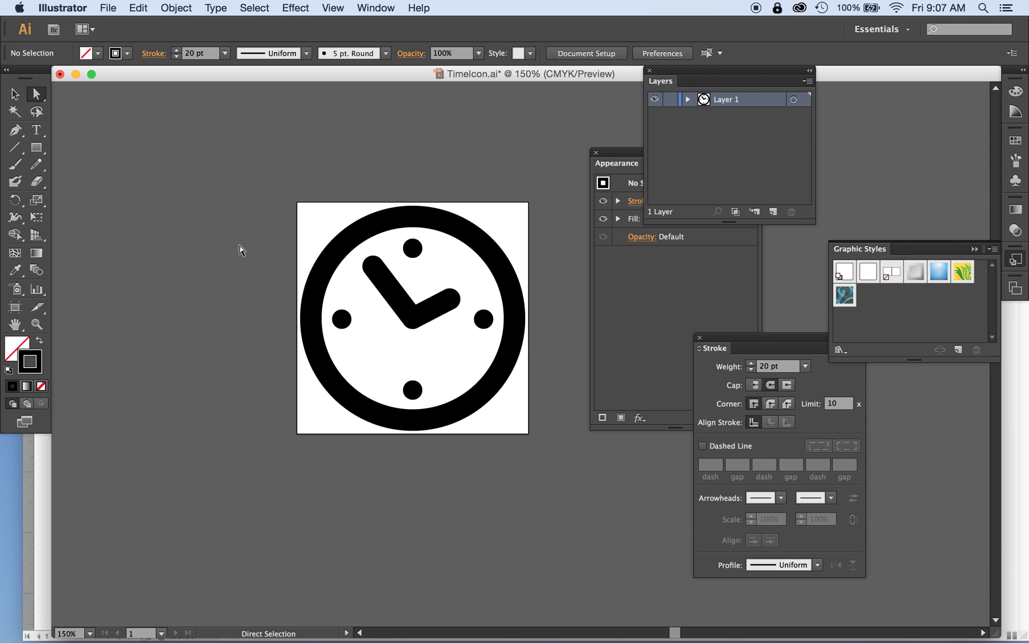
- Save TimeIcon.ai, continuing with the legacy format
{"action": "key", "text": "super+s"}
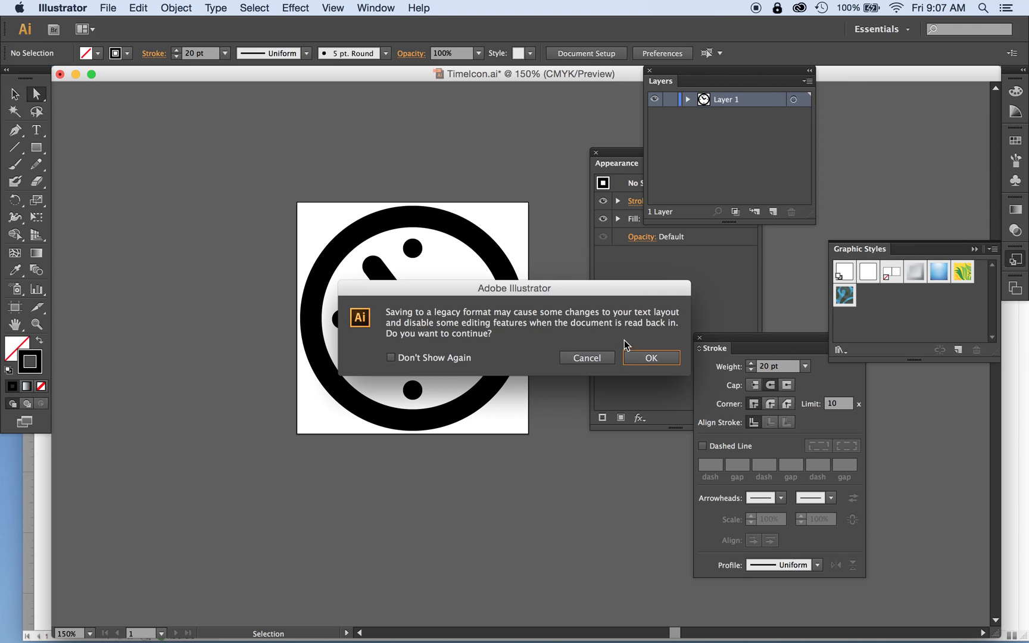
{"action": "left_click", "coordinate": [587, 358]}
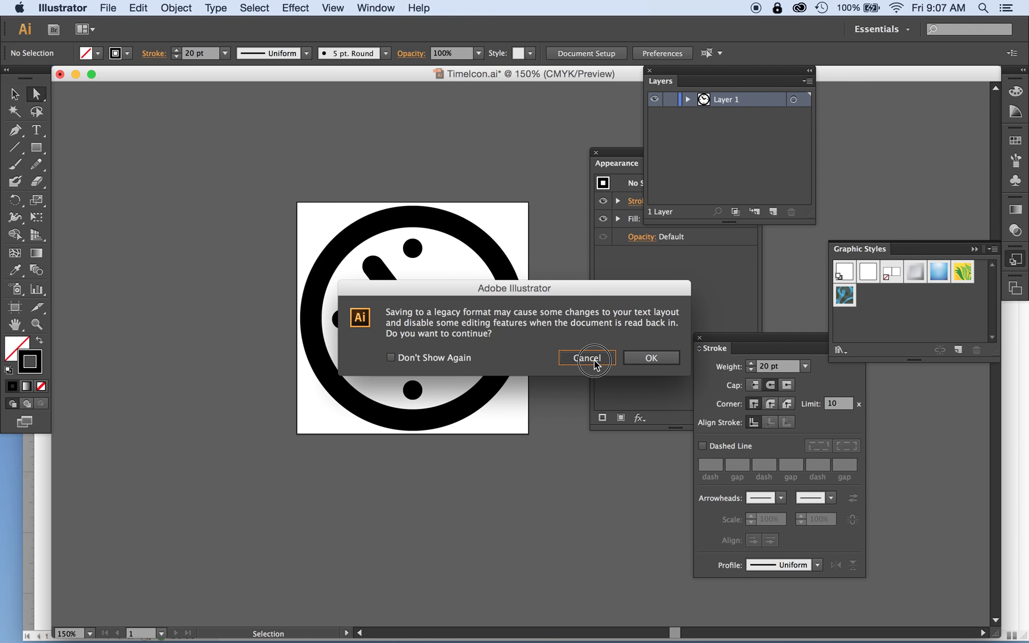
{"action": "left_click", "coordinate": [645, 359]}
- Switch to InDesign and update all the modified TimeIcon.ai links together
{"action": "mouse_move", "coordinate": [714, 630]}
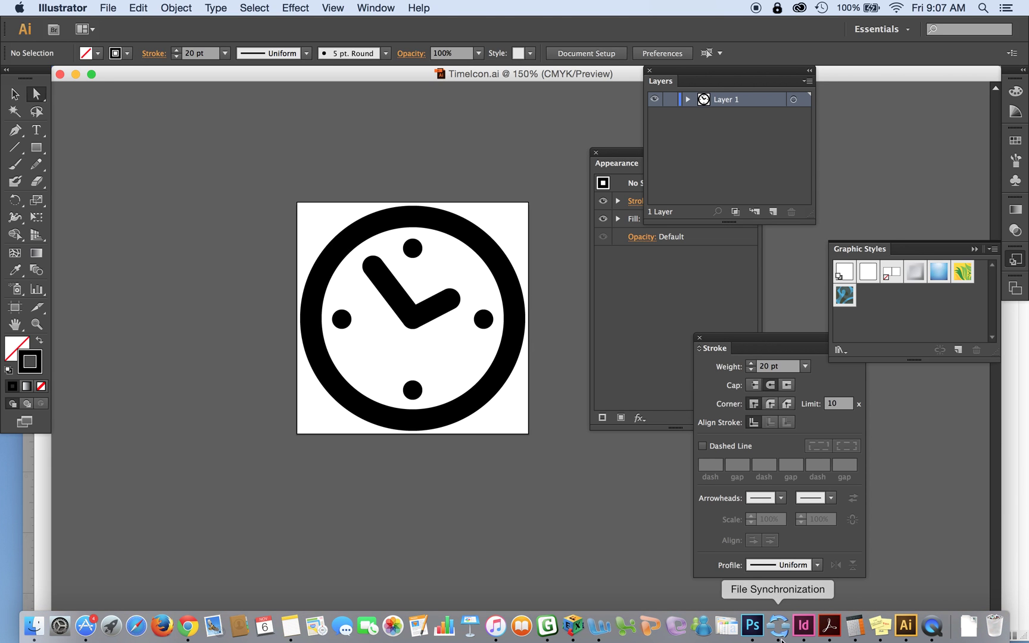
{"action": "left_click", "coordinate": [802, 628]}
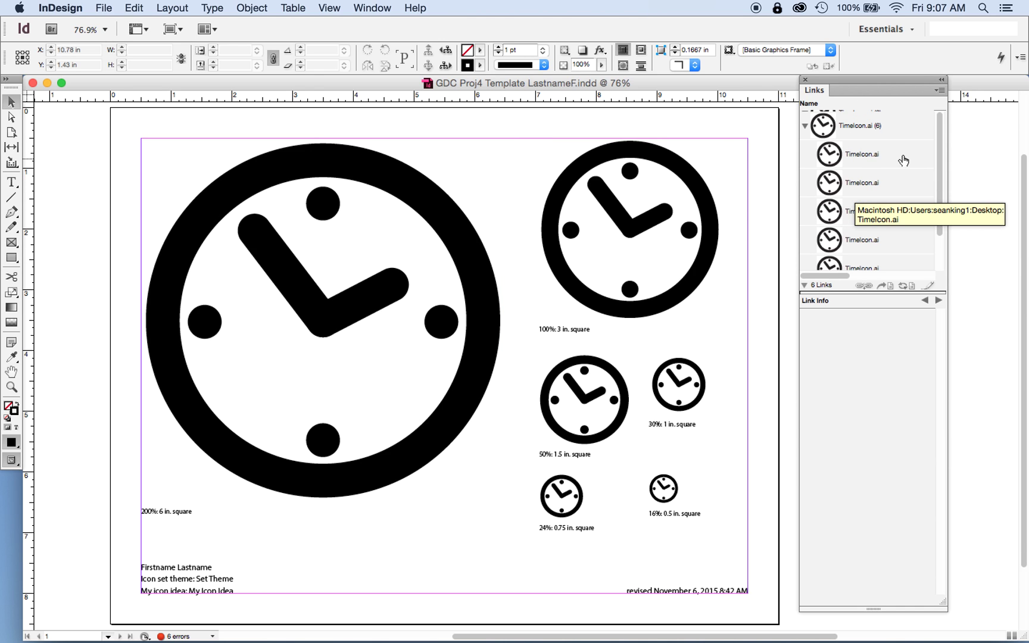
{"action": "left_click", "coordinate": [858, 128]}
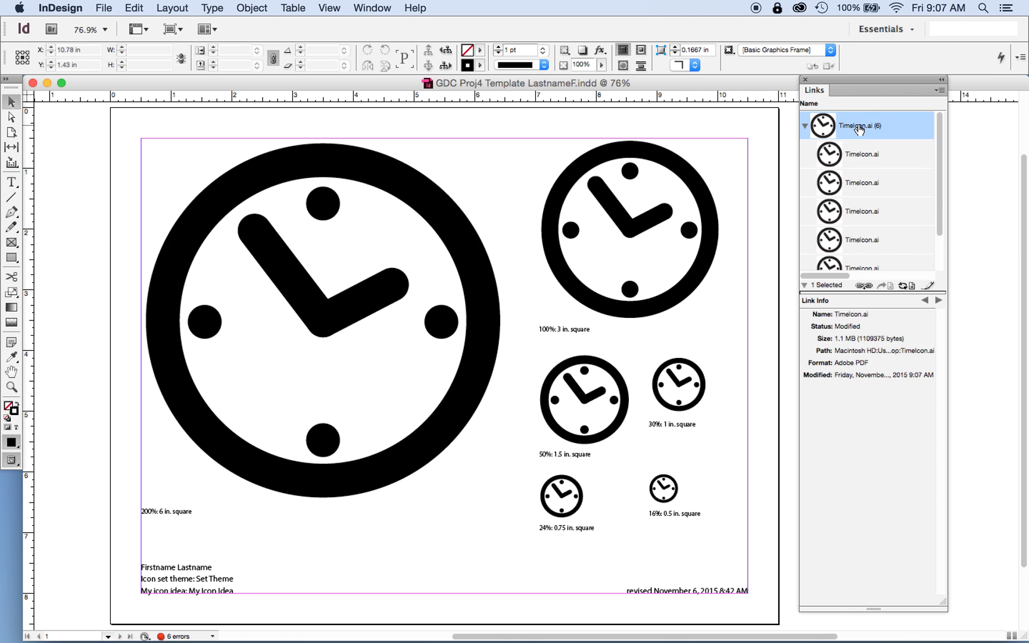
{"action": "left_click", "coordinate": [804, 126]}
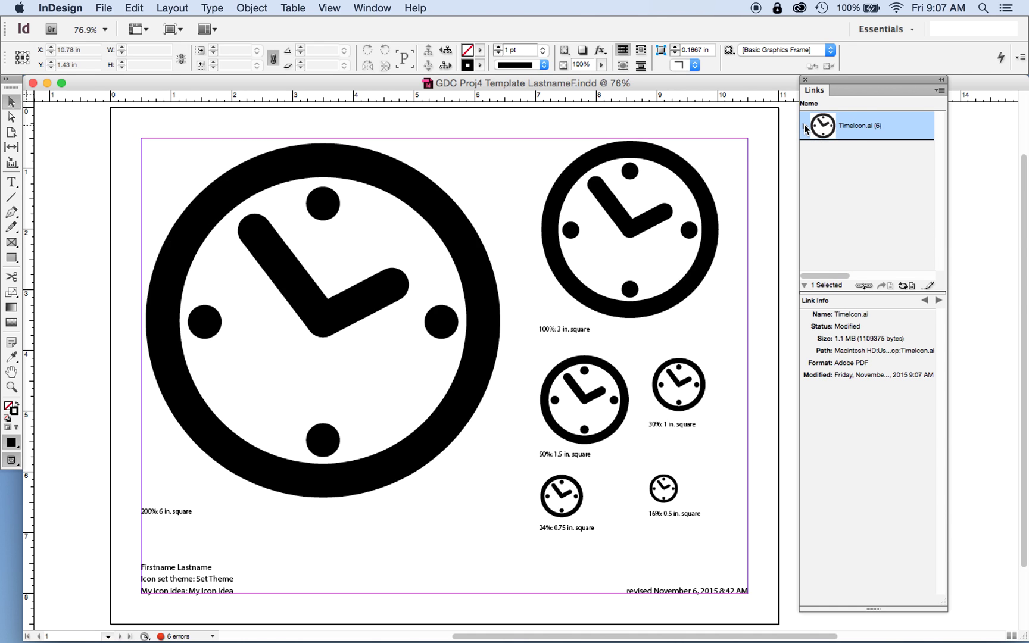
{"action": "left_click", "coordinate": [903, 286]}
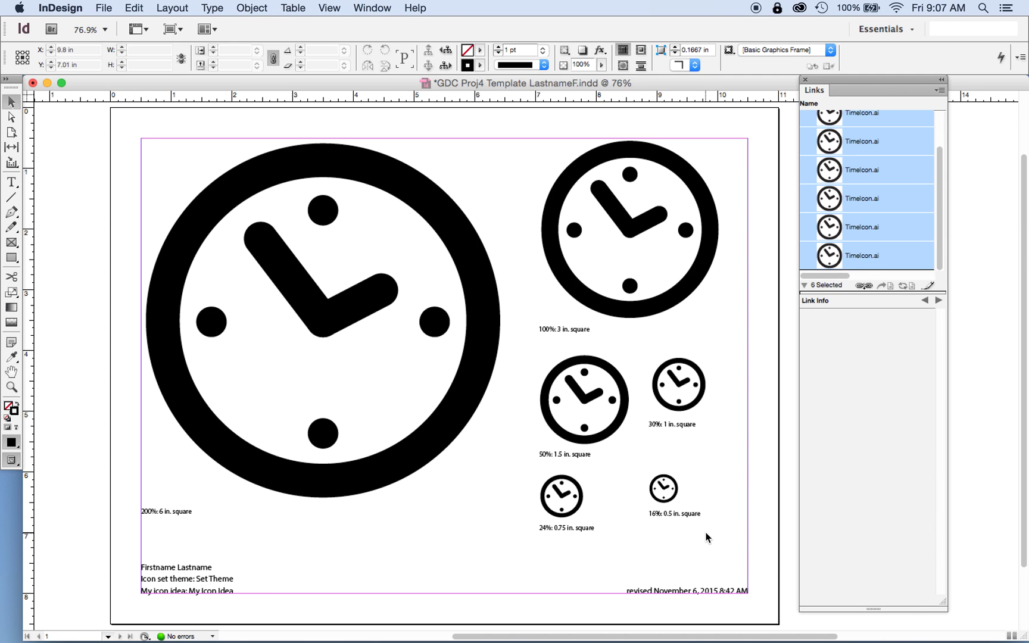
- Collapse the group of TimeIcon.ai links and save the InDesign document
{"action": "scroll", "coordinate": [833, 172], "scroll_direction": "up", "scroll_amount": 2}
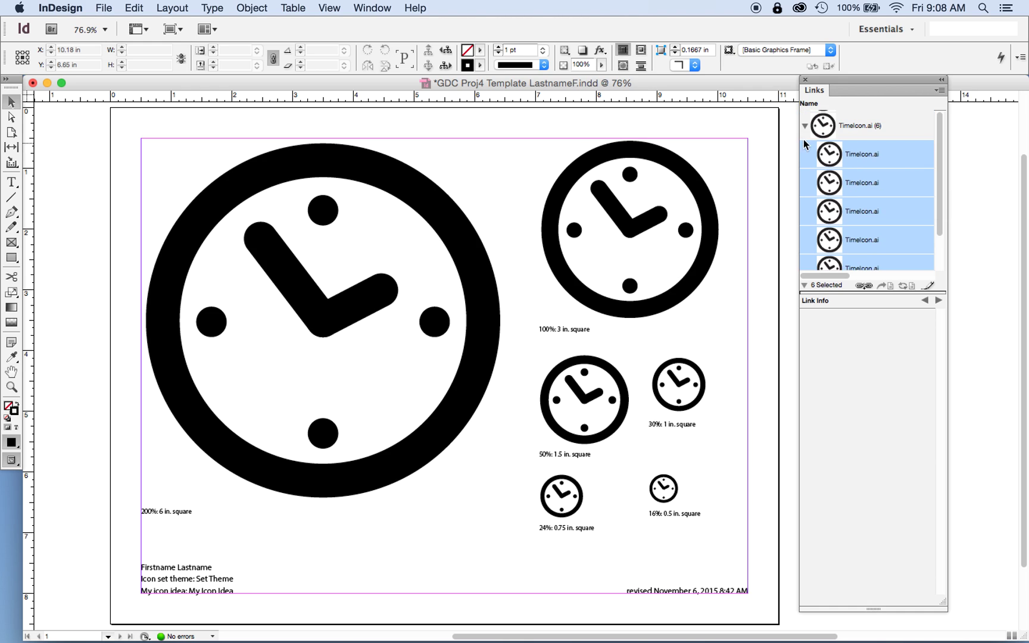
{"action": "left_click", "coordinate": [804, 126]}
{"action": "key", "text": "super+s"}
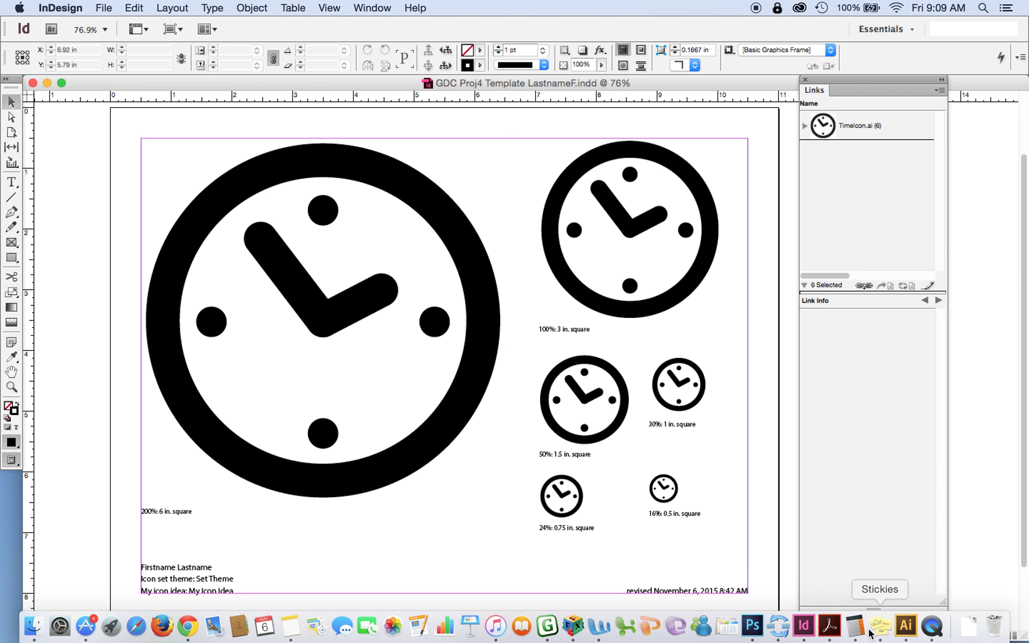
- Switch back to Illustrator and proportionally shrink the clock's 3 o'clock dot
{"action": "left_click", "coordinate": [906, 626]}
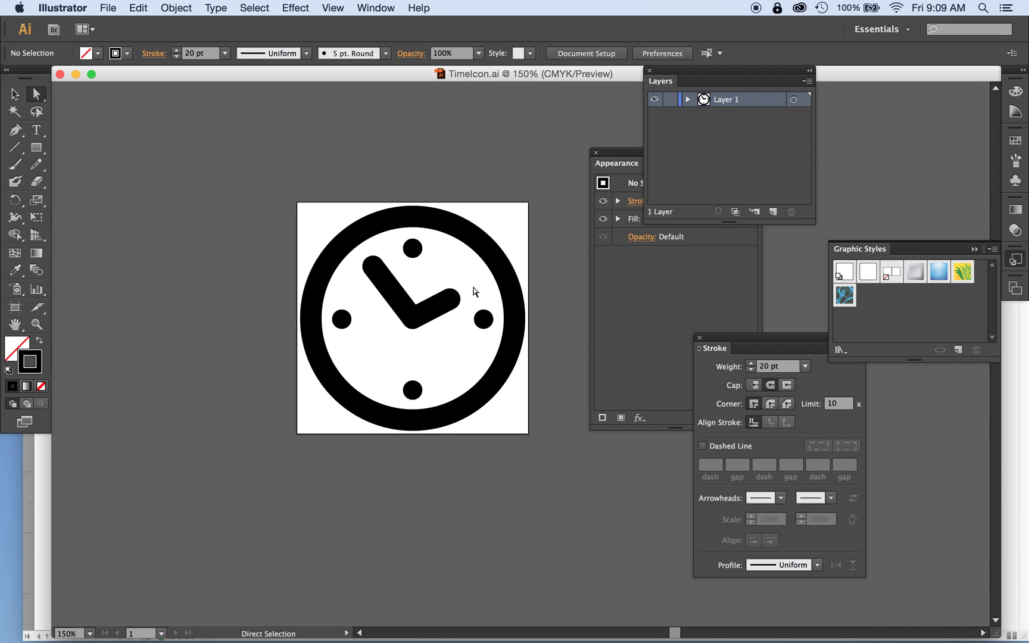
{"action": "left_click", "coordinate": [439, 309]}
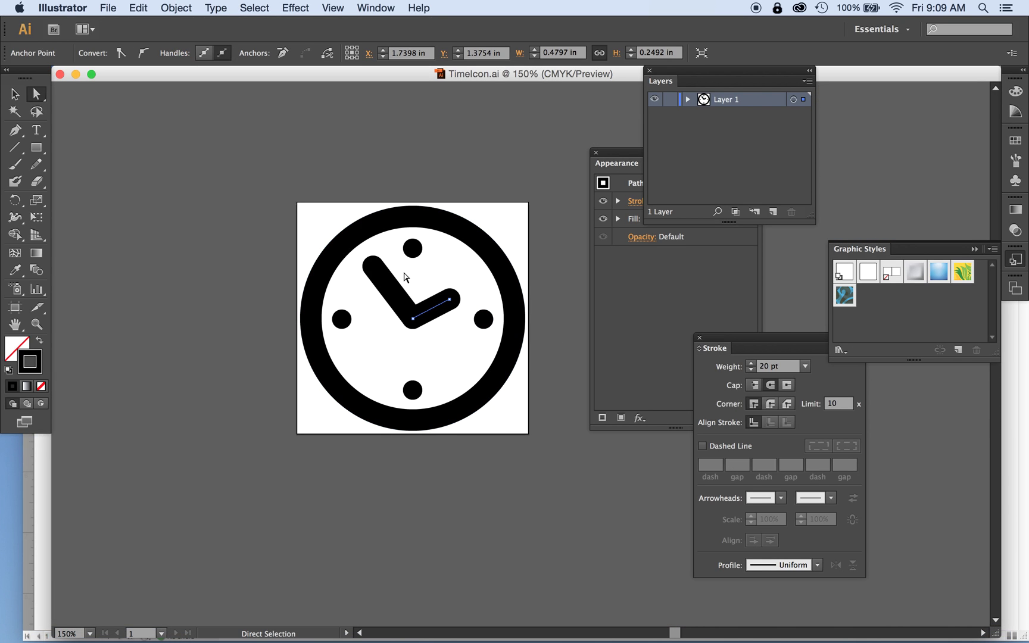
{"action": "scroll", "coordinate": [471, 170], "scroll_direction": "right", "scroll_amount": 2}
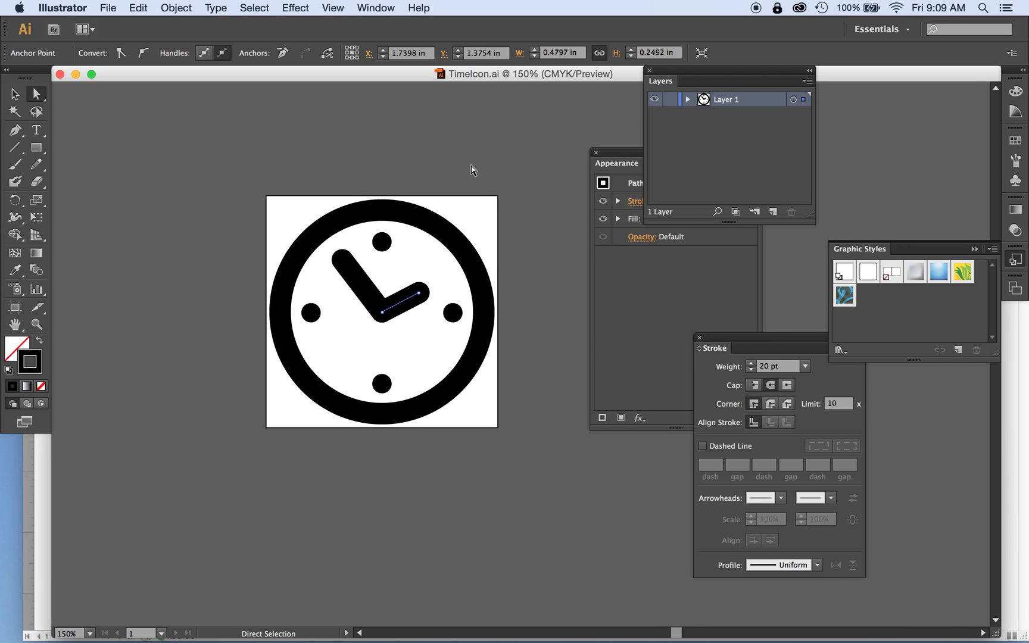
{"action": "left_click", "coordinate": [447, 310]}
{"action": "left_click", "coordinate": [626, 53]}
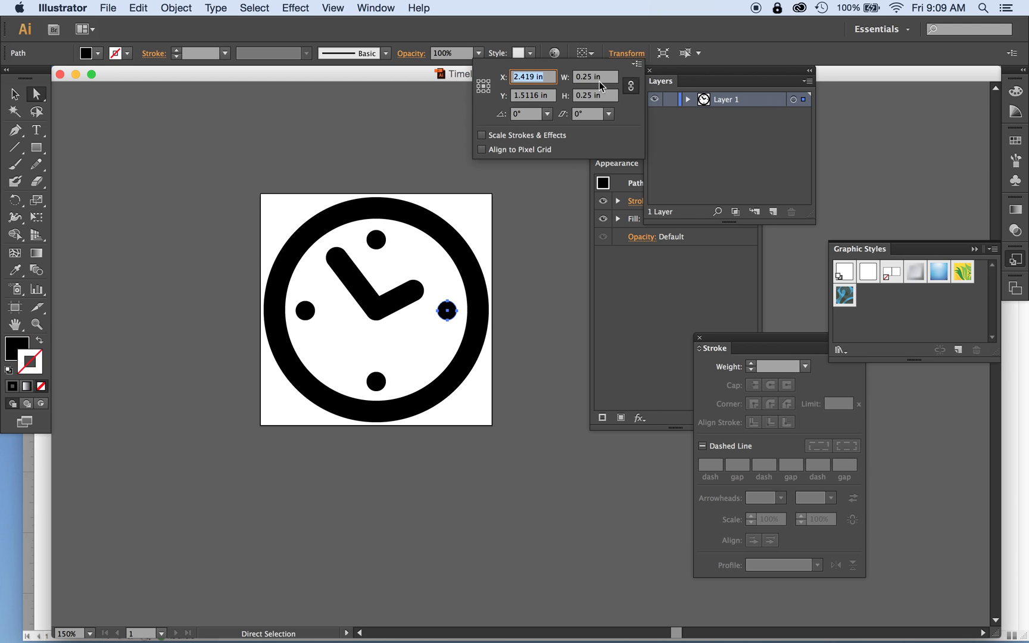
{"action": "left_click", "coordinate": [582, 77]}
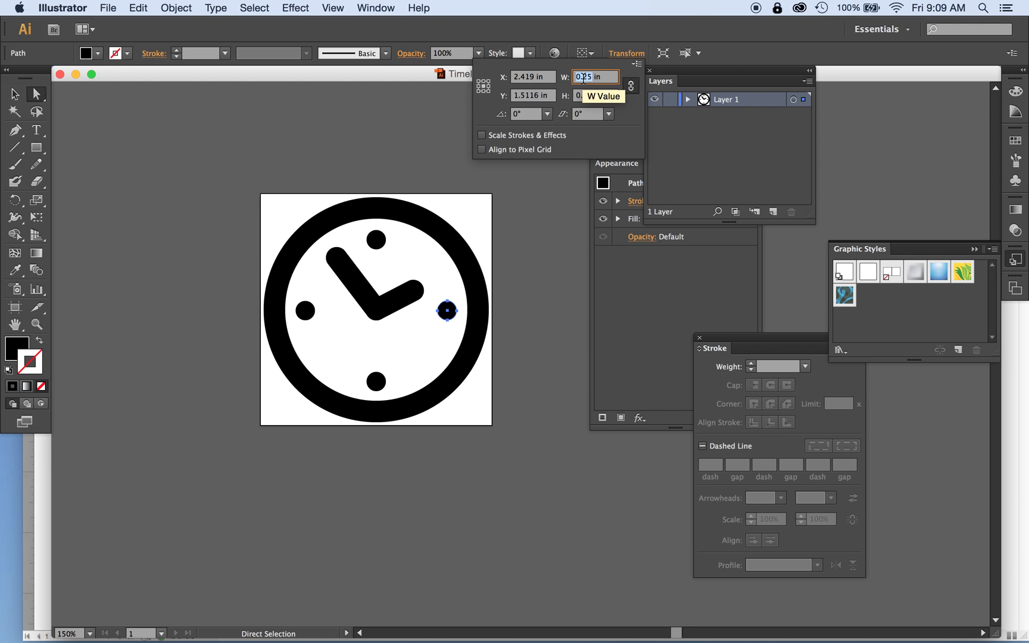
{"action": "key", "text": "Escape"}
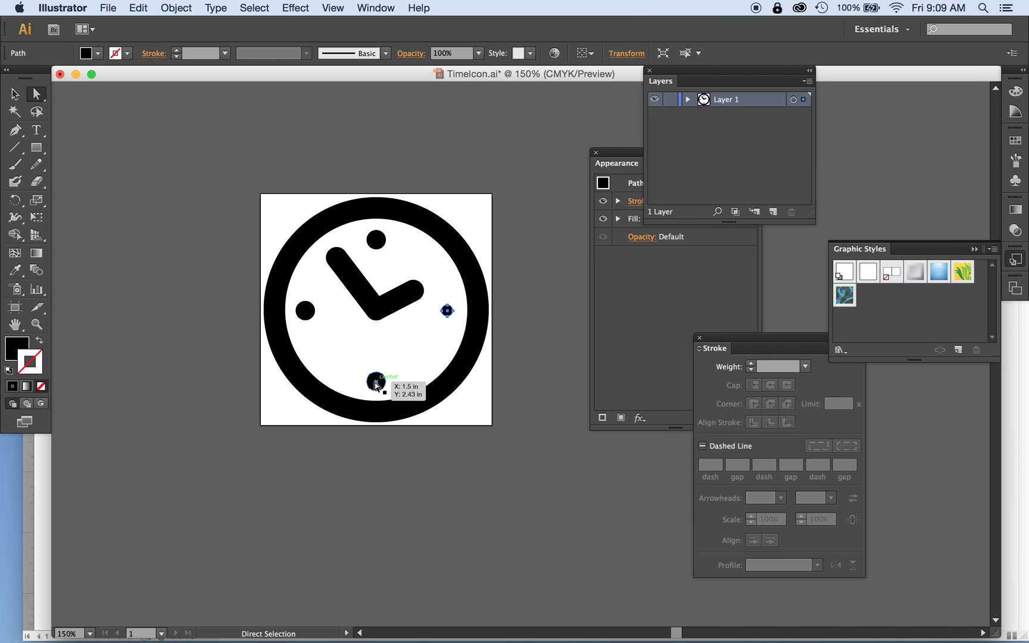
- Set the 6 o'clock dot's width to 0.15 in, keeping it proportional
{"action": "left_click", "coordinate": [625, 53]}
{"action": "left_click", "coordinate": [583, 77]}
{"action": "double_click", "coordinate": [583, 77]}
{"action": "type", "text": ".15"}
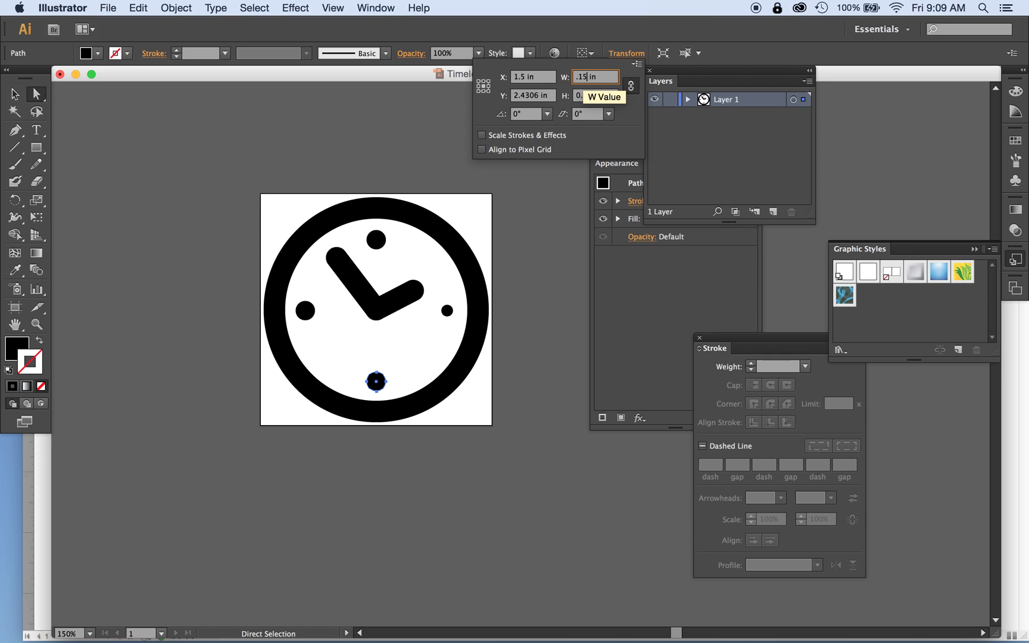
{"action": "key", "text": "Return"}
- Set the 9 o'clock dot's height to 0.15 in proportionally and clear the selection
{"action": "left_click", "coordinate": [305, 310]}
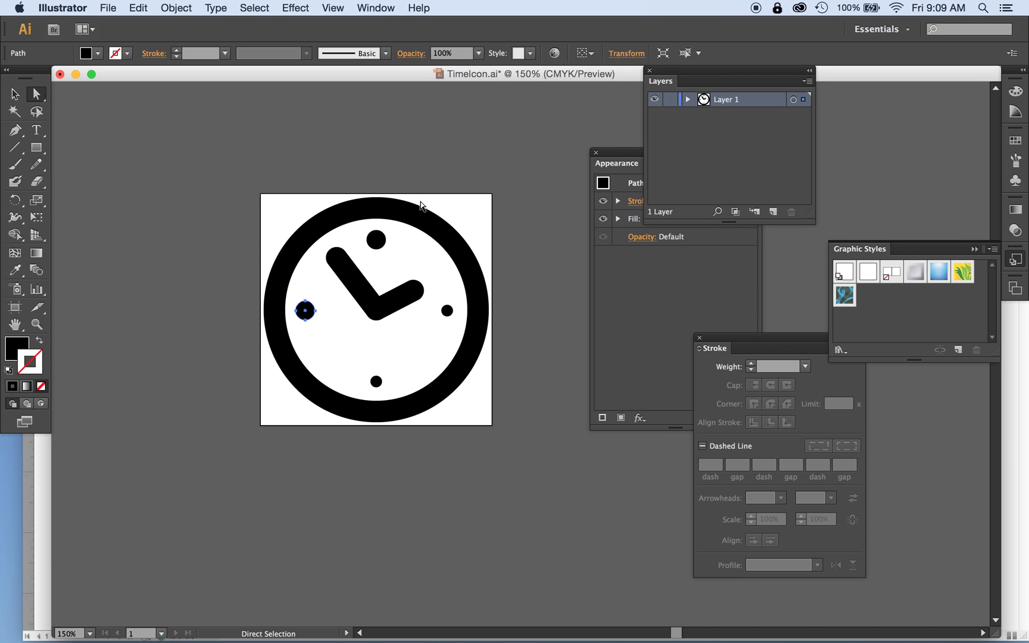
{"action": "left_click", "coordinate": [625, 53]}
{"action": "left_click", "coordinate": [586, 95]}
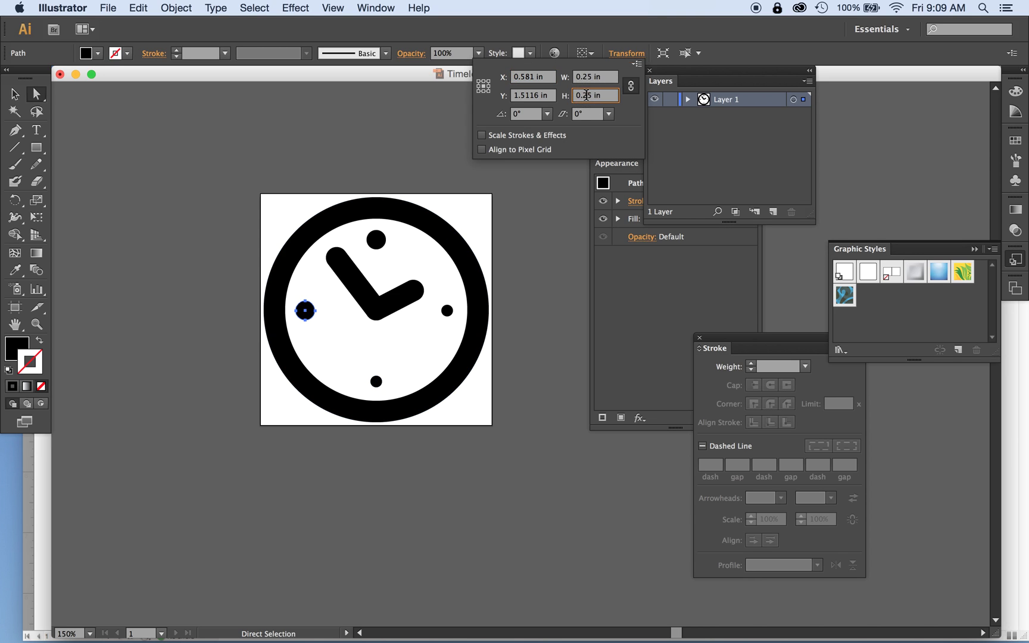
{"action": "double_click", "coordinate": [586, 96]}
{"action": "type", "text": "."}
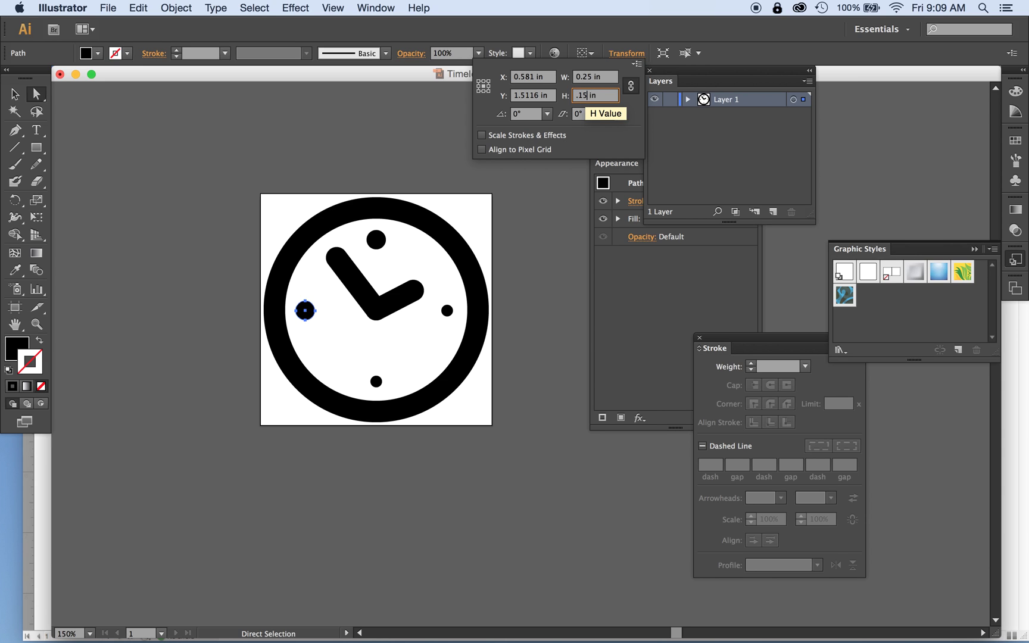
{"action": "type", "text": "15"}
{"action": "key", "text": "Return"}
{"action": "left_click", "coordinate": [16, 97]}
{"action": "left_click", "coordinate": [217, 168]}
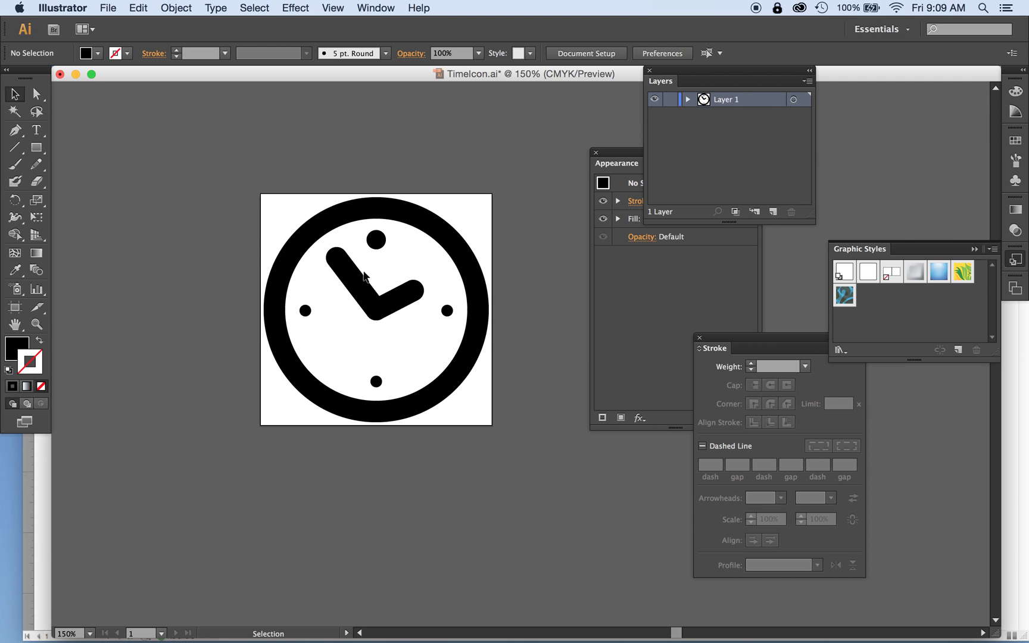
{"action": "left_click", "coordinate": [353, 279]}
{"action": "left_click", "coordinate": [402, 298]}
{"action": "left_click", "coordinate": [449, 165]}
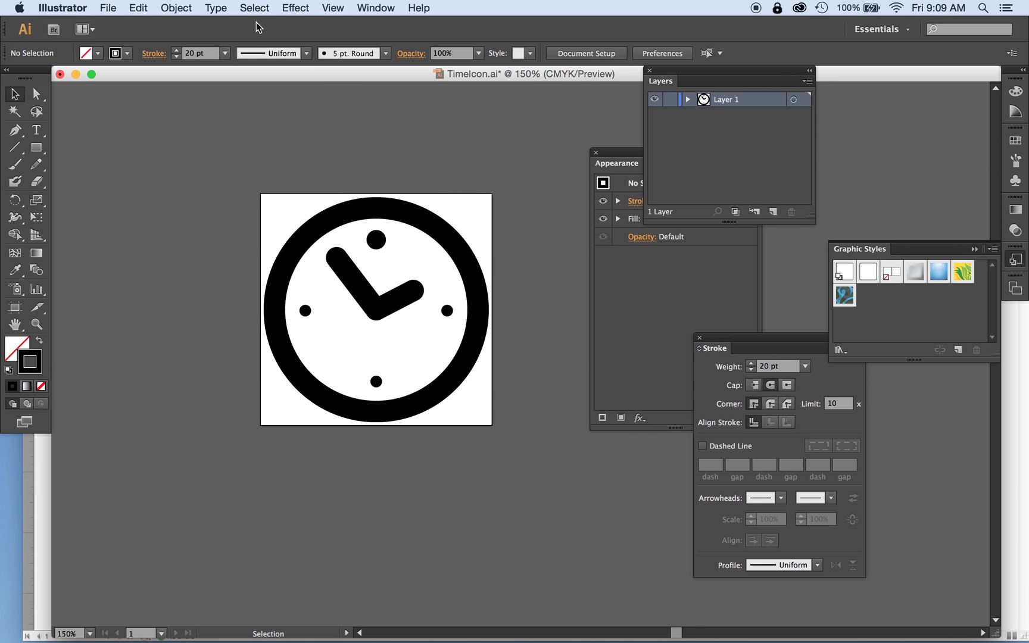
- View the clock artwork in Outline mode and select the path of the longer hand
{"action": "left_click", "coordinate": [338, 6]}
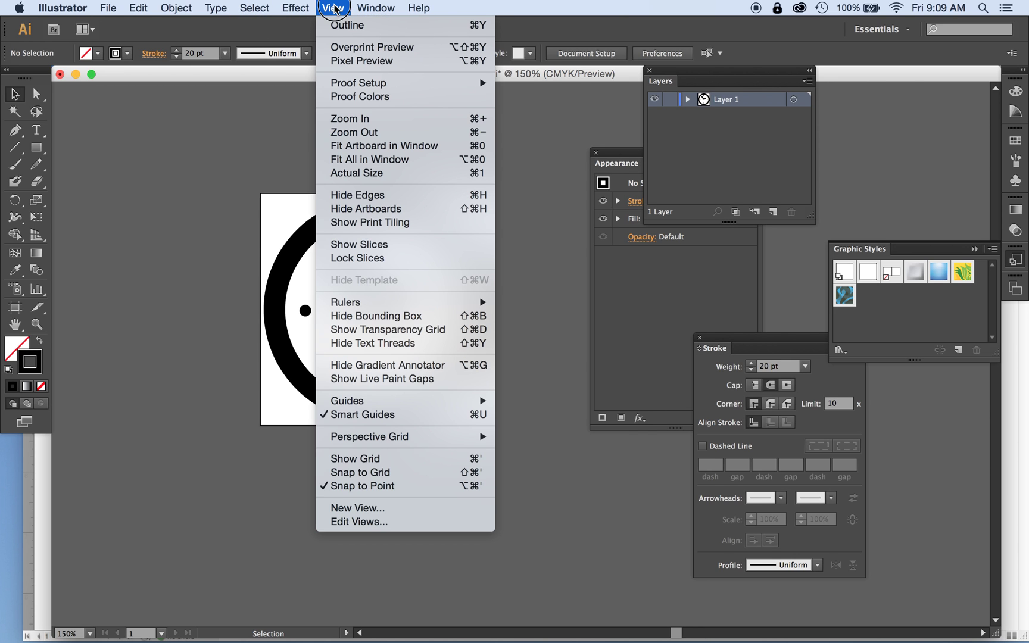
{"action": "left_click", "coordinate": [338, 26]}
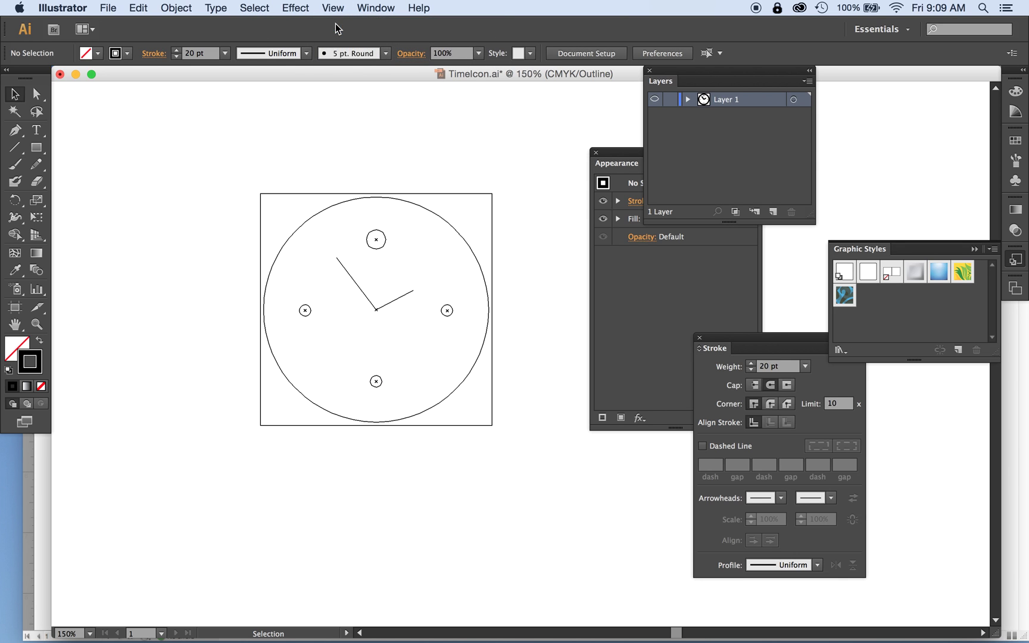
{"action": "left_click", "coordinate": [404, 298]}
{"action": "left_click", "coordinate": [359, 290]}
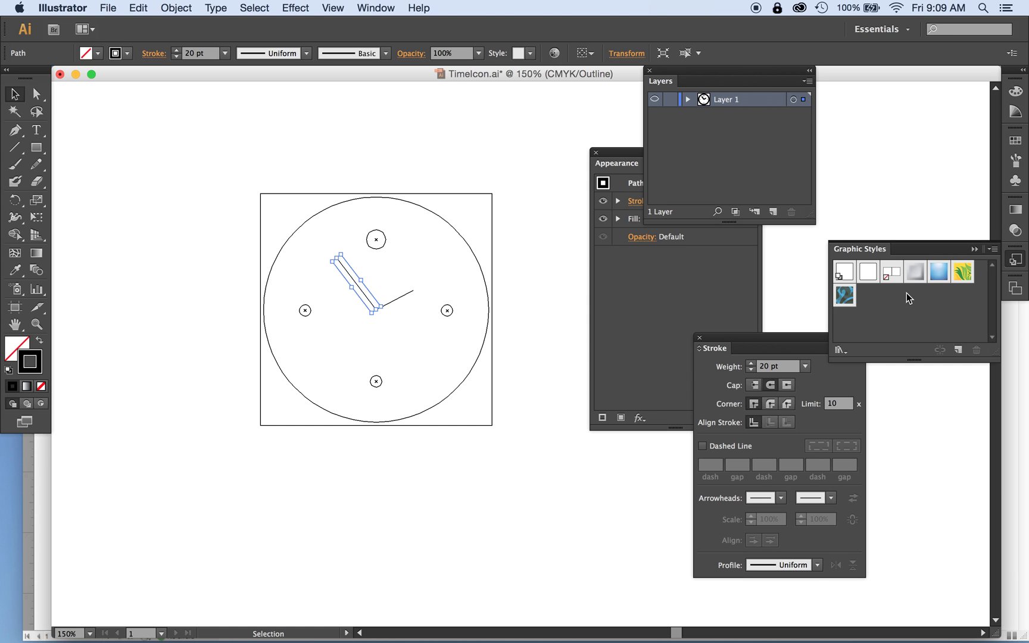
- Reposition the Appearance and Stroke panels so both are unobstructed, and return the artwork to Preview mode
{"action": "left_click", "coordinate": [625, 158]}
{"action": "left_click_drag", "start_coordinate": [625, 157], "coordinate": [580, 266]}
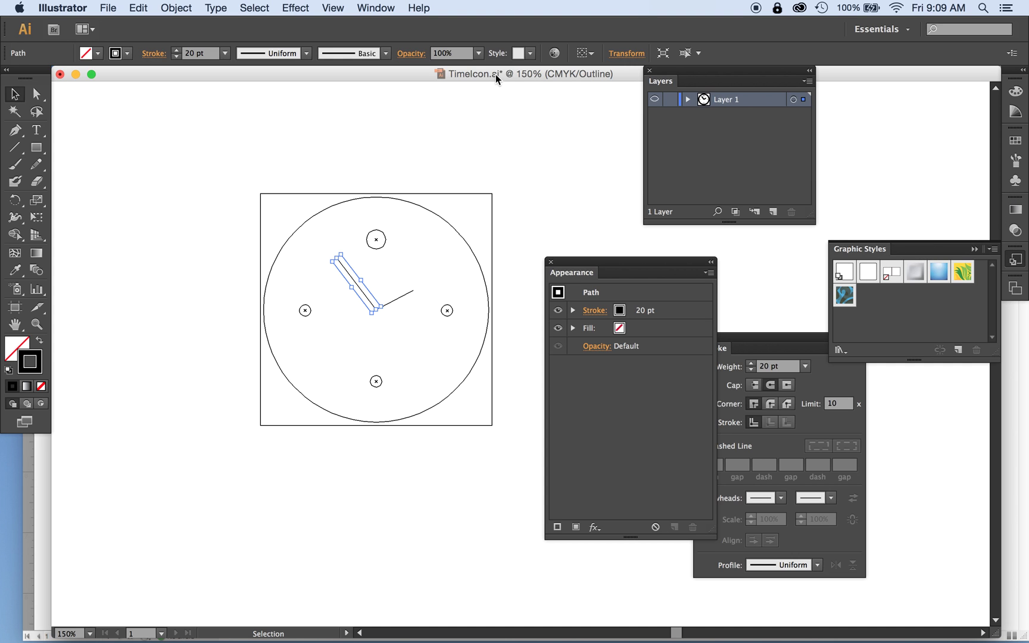
{"action": "left_click", "coordinate": [384, 8]}
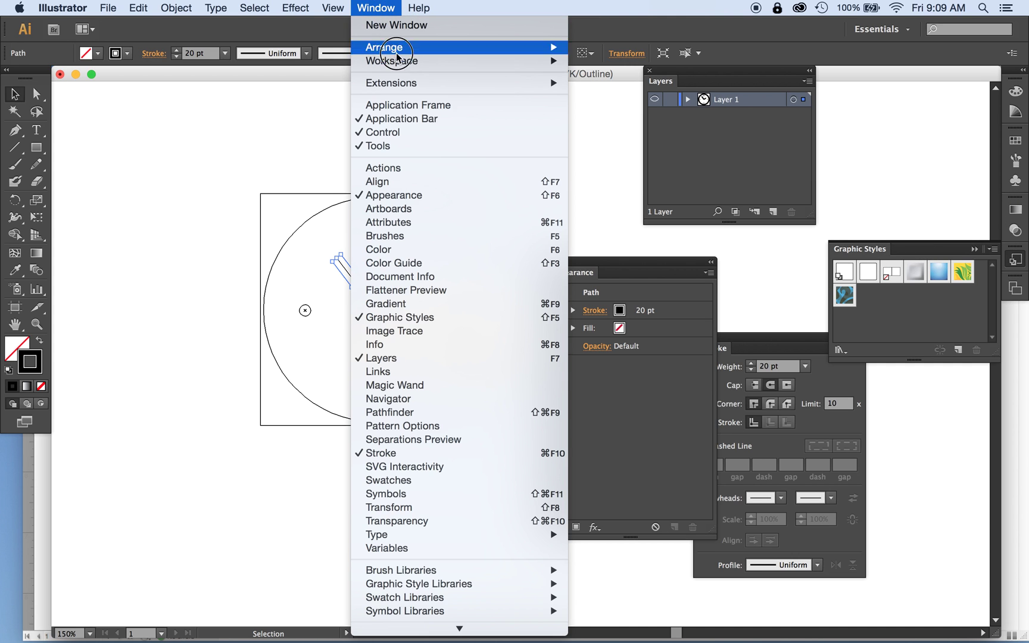
{"action": "left_click", "coordinate": [456, 450]}
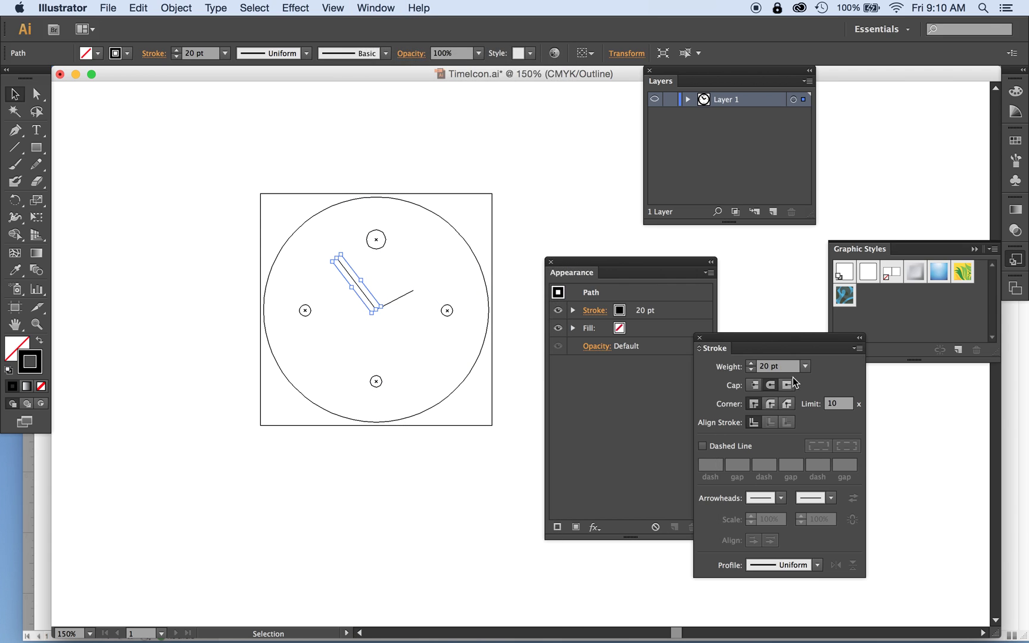
{"action": "left_click", "coordinate": [771, 385]}
{"action": "left_click_drag", "start_coordinate": [783, 339], "coordinate": [842, 350]}
{"action": "key", "text": "super+y"}
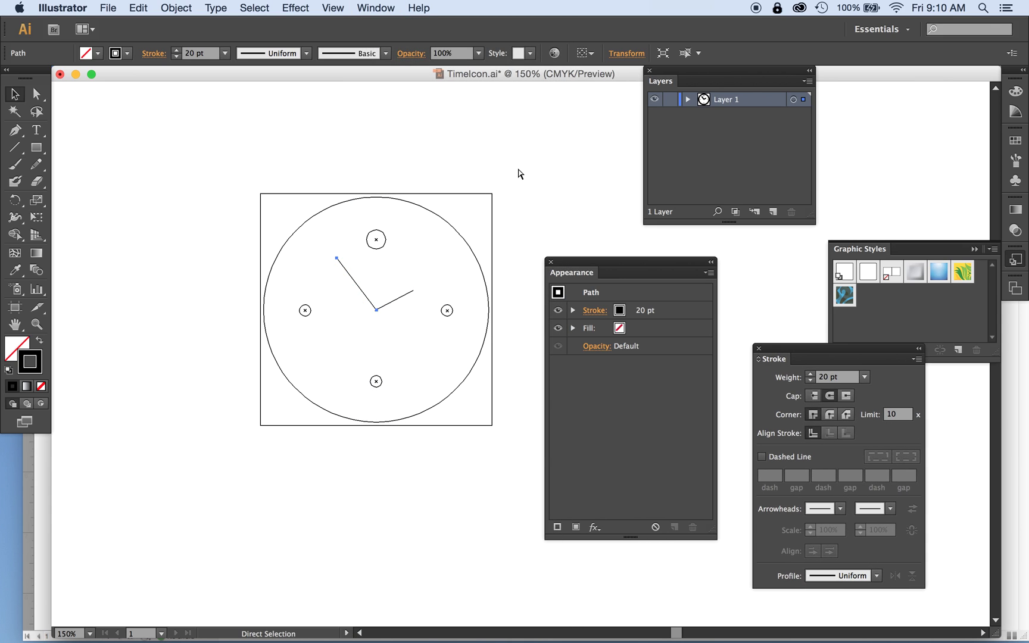
- Select both clock hands at 300% zoom and change their stroke ends to butt caps
{"action": "key", "text": "a"}
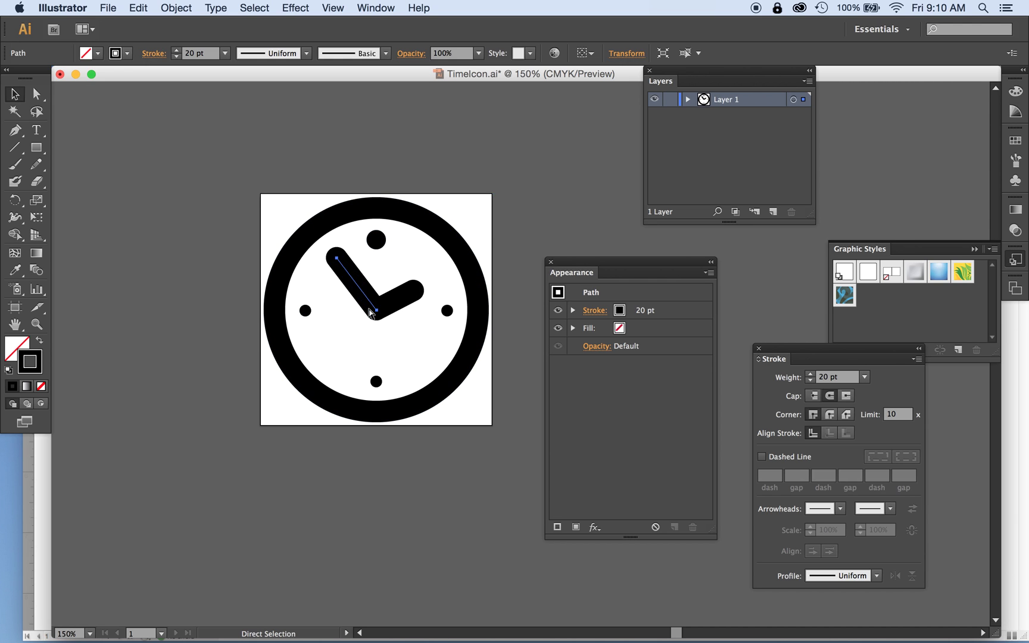
{"action": "key", "text": "super+equal"}
{"action": "key", "text": "super+equal"}
{"action": "key", "text": "v"}
{"action": "scroll", "coordinate": [369, 312], "scroll_direction": "up", "scroll_amount": 10}
{"action": "scroll", "coordinate": [369, 313], "scroll_direction": "left", "scroll_amount": 8}
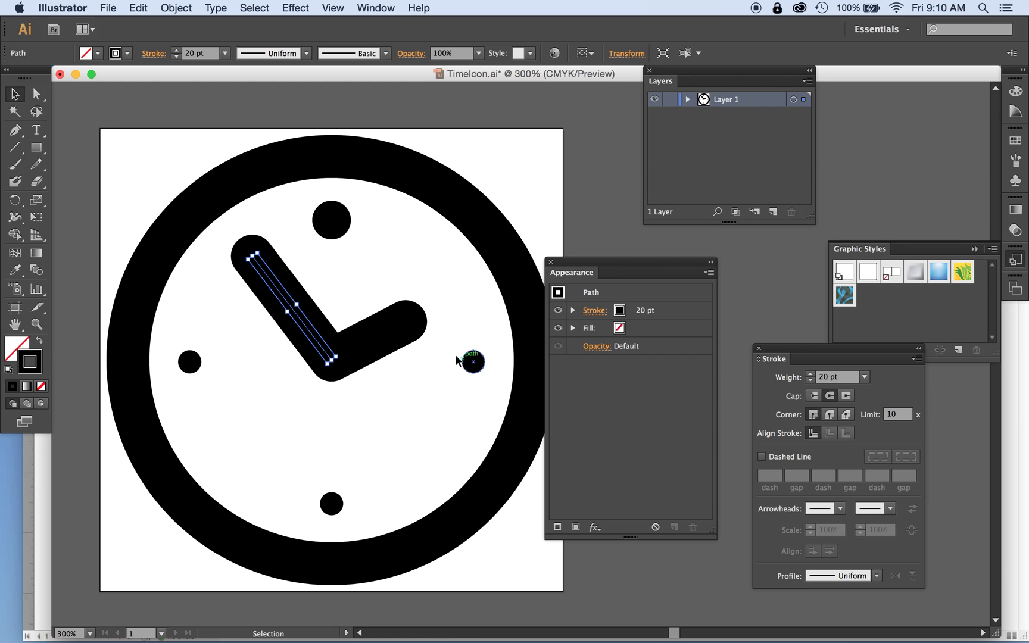
{"action": "left_click", "coordinate": [379, 337]}
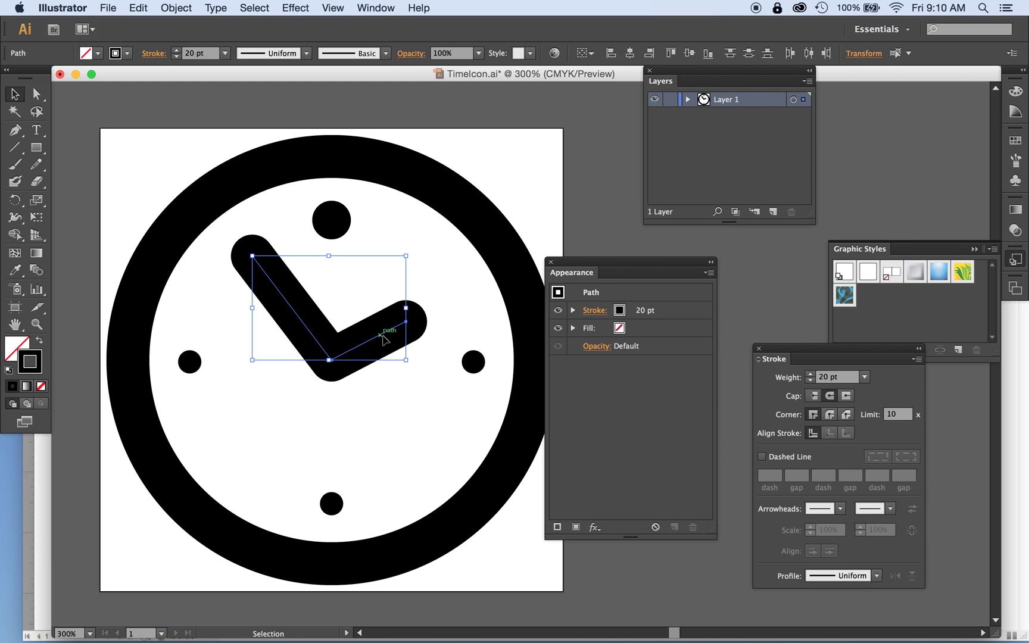
{"action": "left_click", "coordinate": [814, 396]}
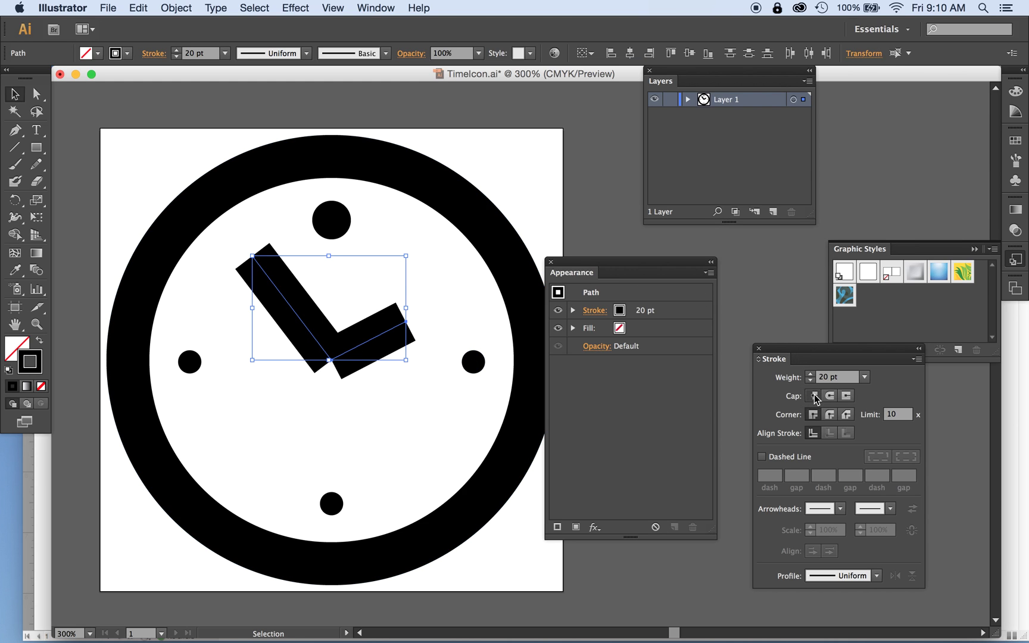
- Set the stroke weight of both clock hands to 10 pt and clear the selection
{"action": "left_click", "coordinate": [823, 377]}
{"action": "type", "text": "10"}
{"action": "key", "text": "Return"}
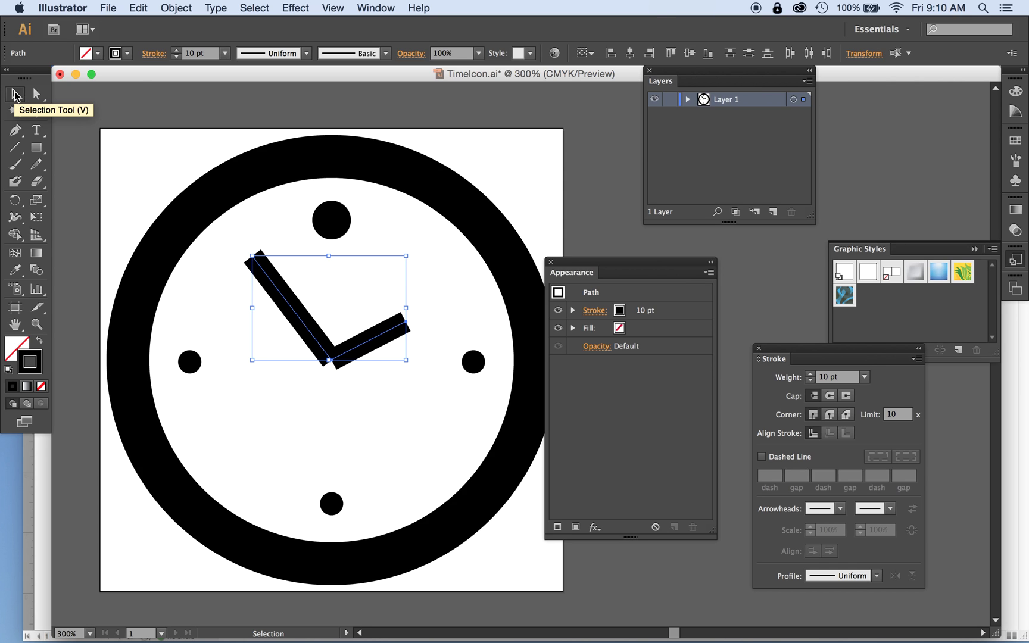
{"action": "left_click", "coordinate": [103, 105]}
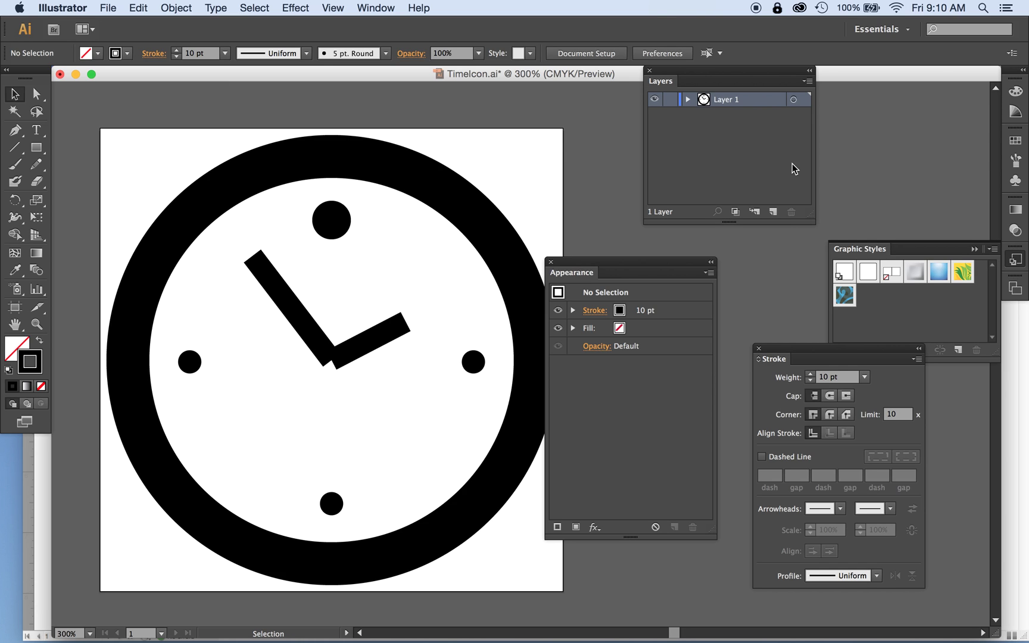
- Create a new layer above Layer 1 and name it New Hands
{"action": "left_click", "coordinate": [773, 212]}
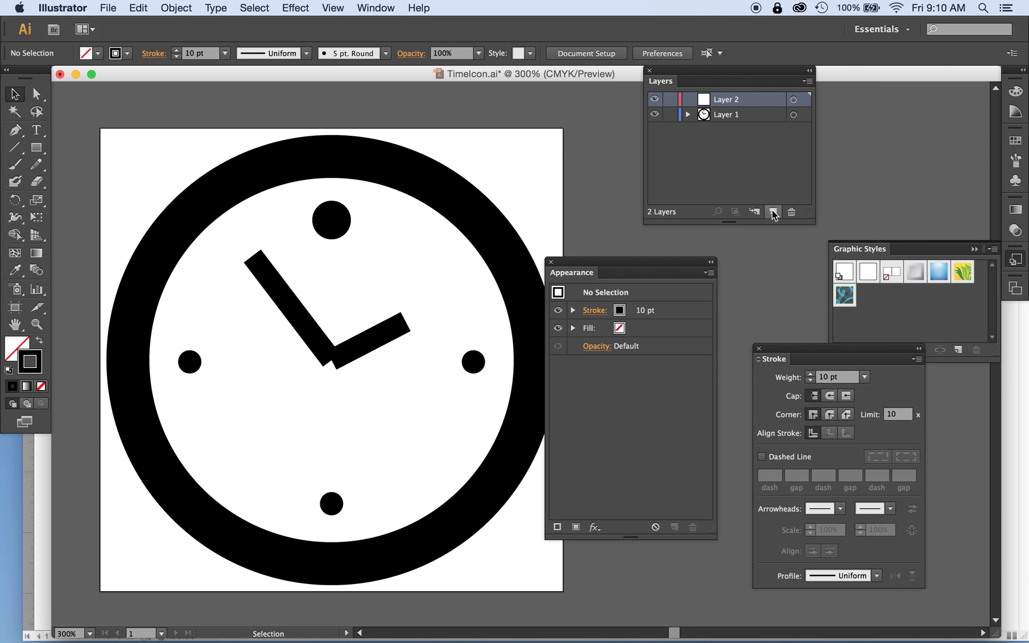
{"action": "double_click", "coordinate": [725, 100]}
{"action": "type", "text": "New Hands"}
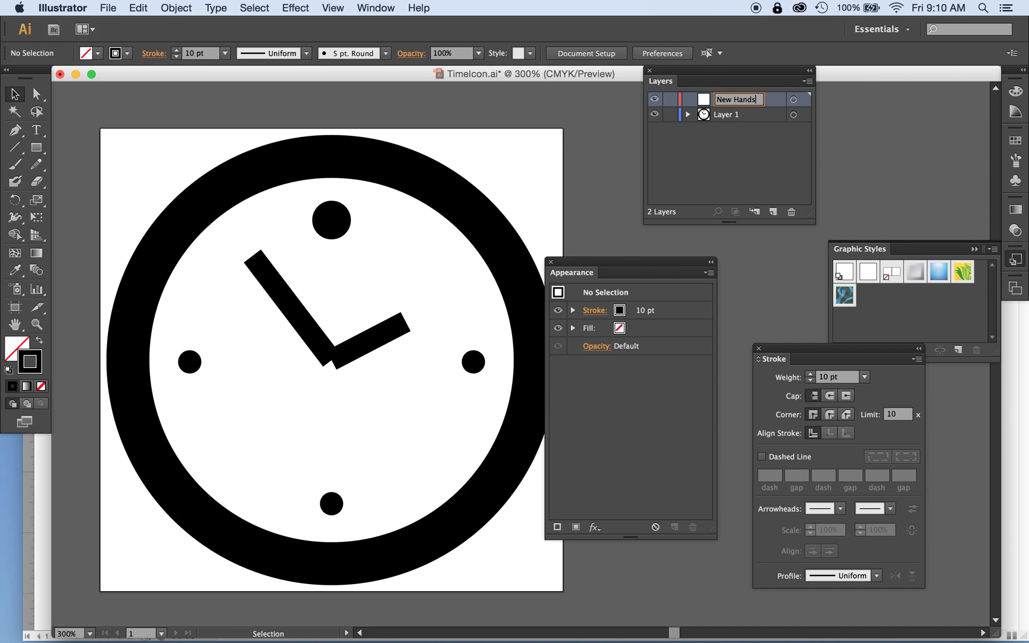
{"action": "key", "text": "Return"}
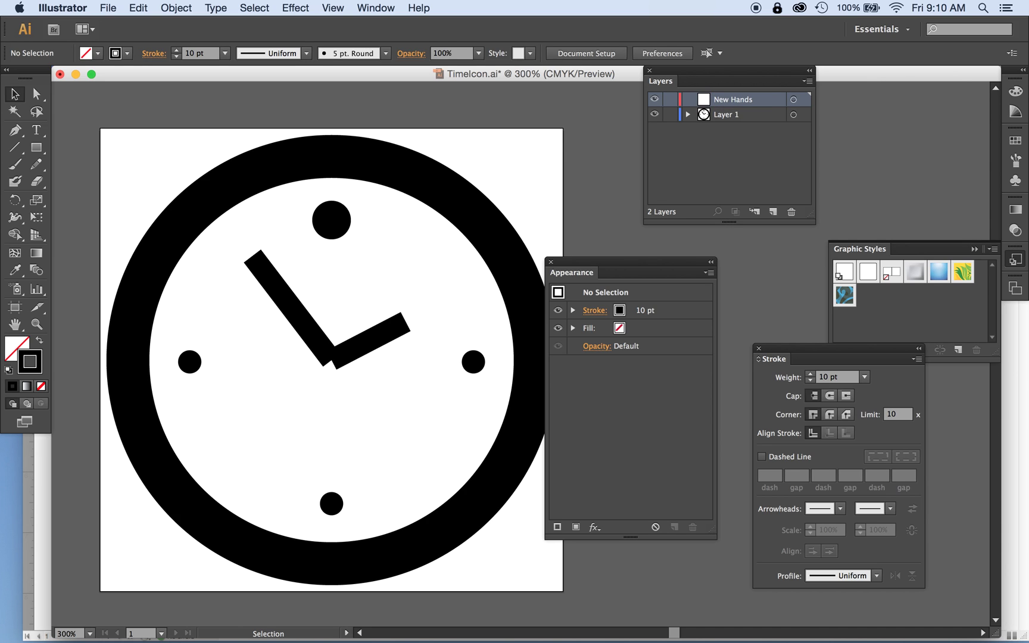
- Give both existing clock hands a magenta 1 pt stroke and clear the selection
{"action": "left_click", "coordinate": [297, 312]}
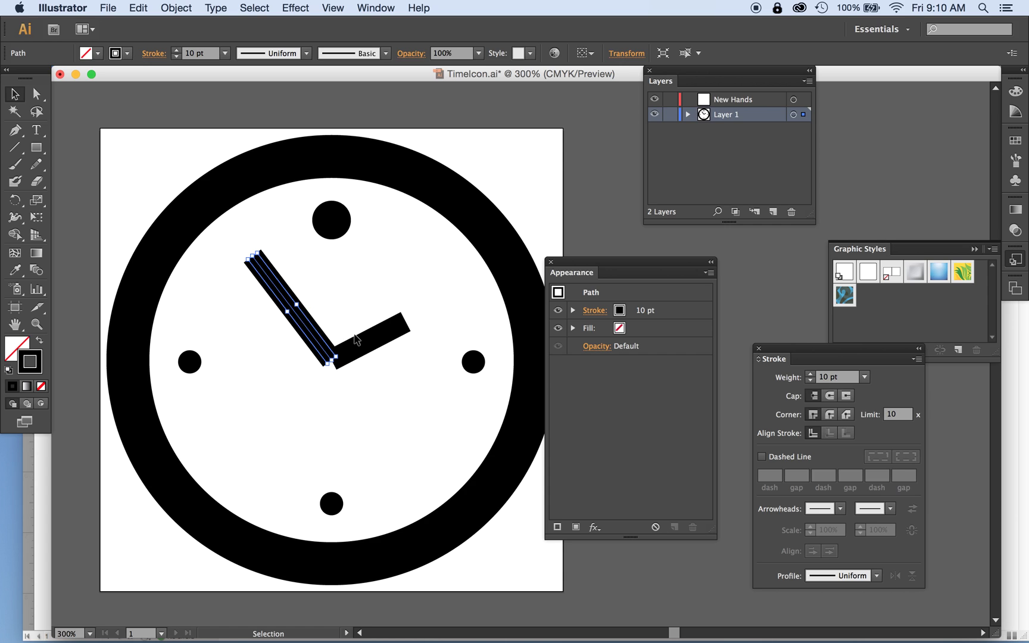
{"action": "left_click", "coordinate": [368, 344], "text": "shift"}
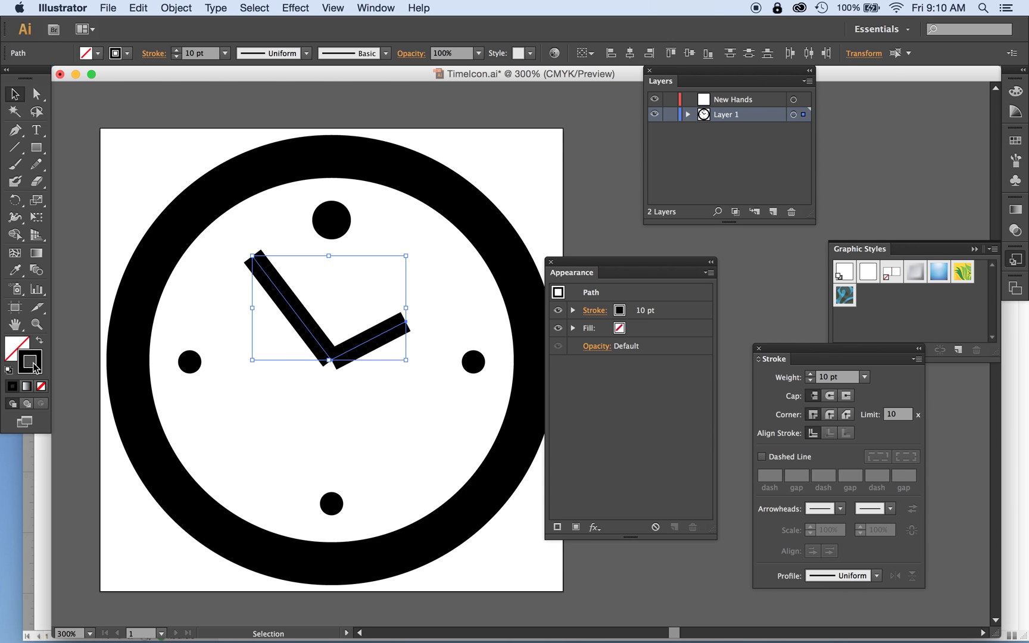
{"action": "left_click", "coordinate": [128, 53]}
{"action": "left_click", "coordinate": [100, 77]}
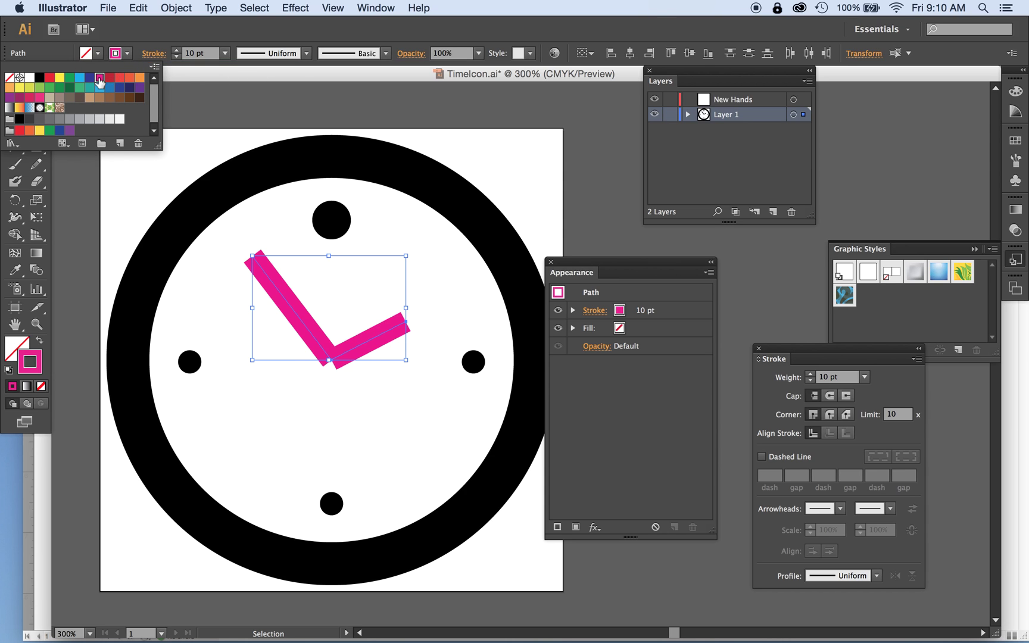
{"action": "left_click", "coordinate": [225, 54]}
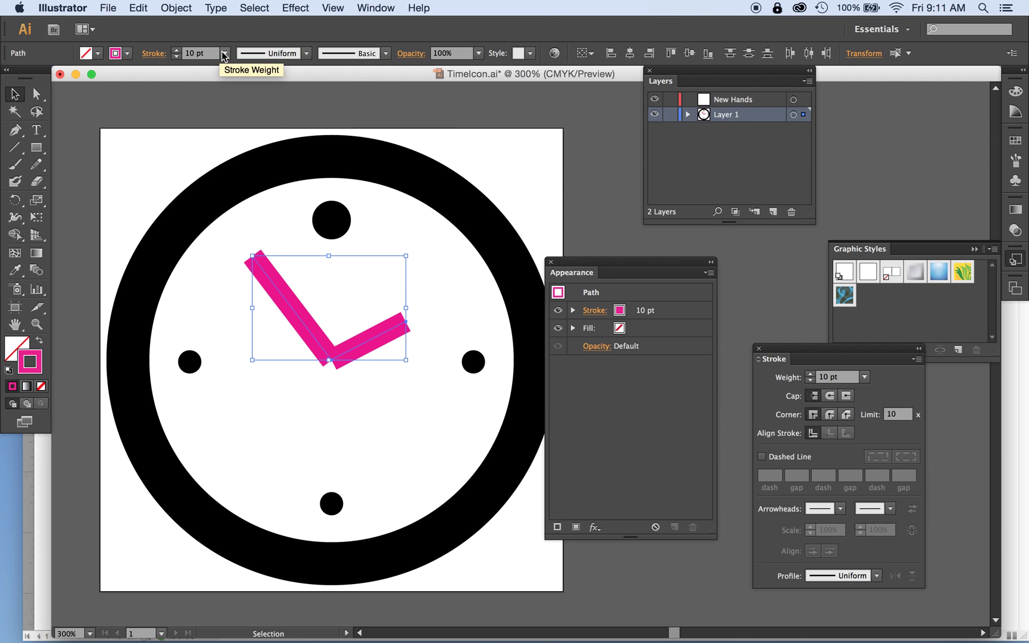
{"action": "left_click", "coordinate": [225, 54]}
{"action": "left_click", "coordinate": [242, 119]}
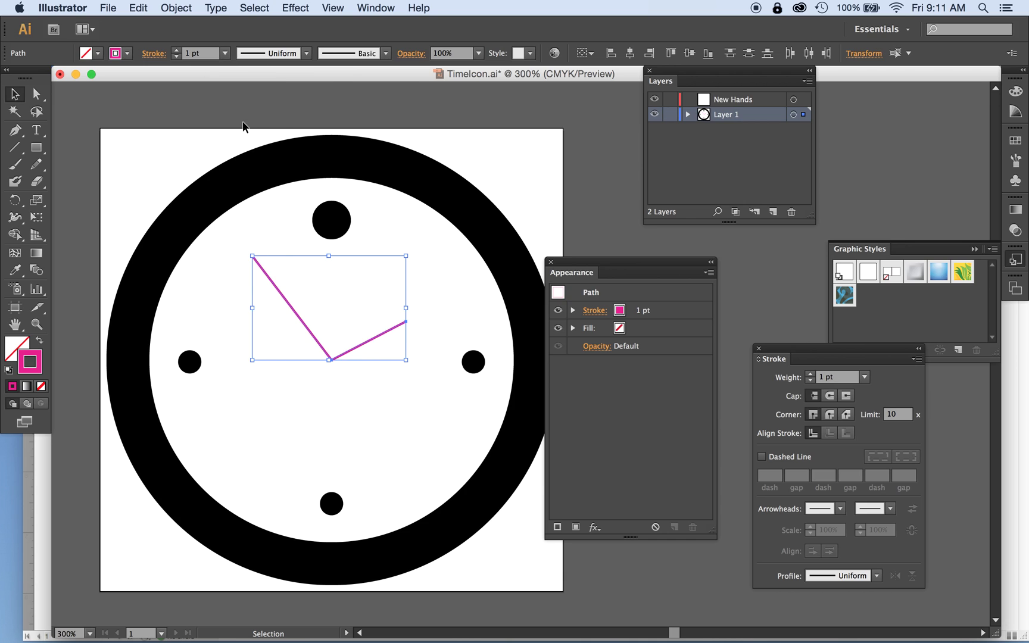
{"action": "left_click", "coordinate": [359, 105]}
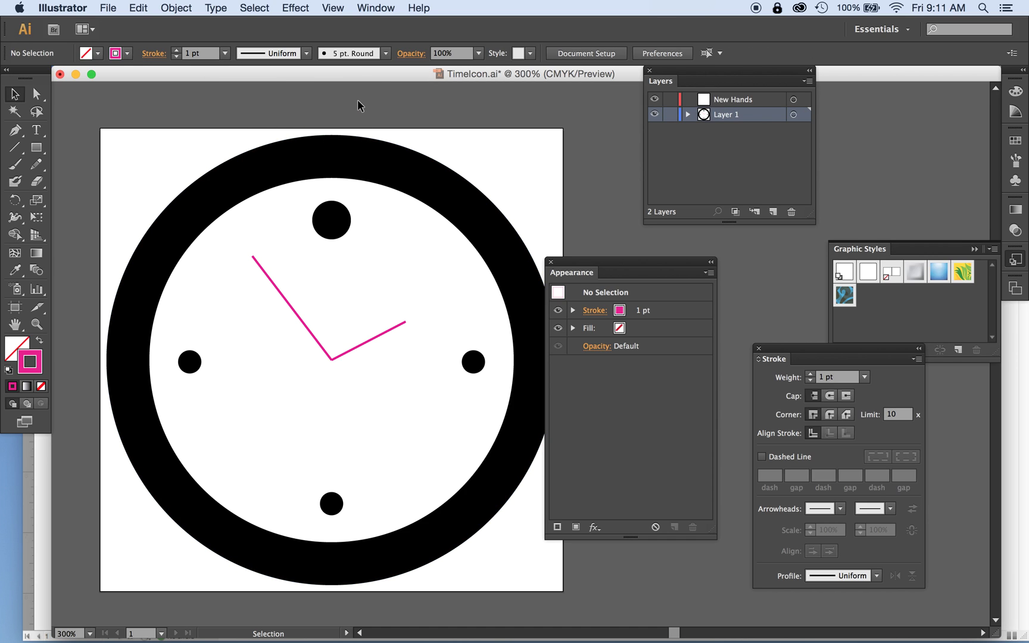
- Lock Layer 1 and draw a closed four-point hand shape around the shorter magenta line with the Pen tool on the New Hands layer
{"action": "left_click", "coordinate": [671, 115]}
{"action": "left_click", "coordinate": [754, 102]}
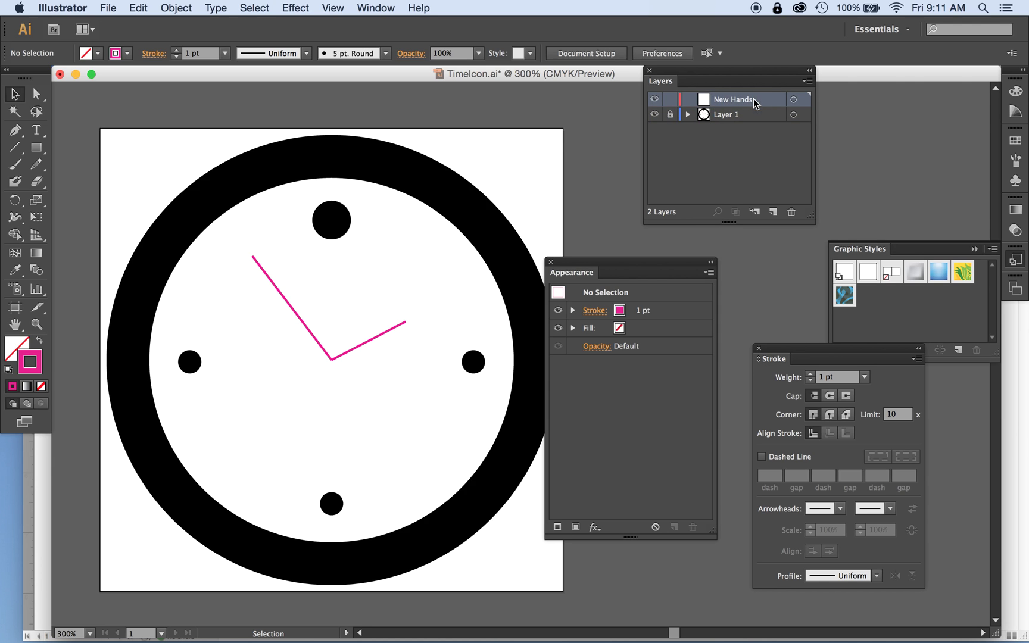
{"action": "left_click_drag", "start_coordinate": [16, 140], "coordinate": [65, 137]}
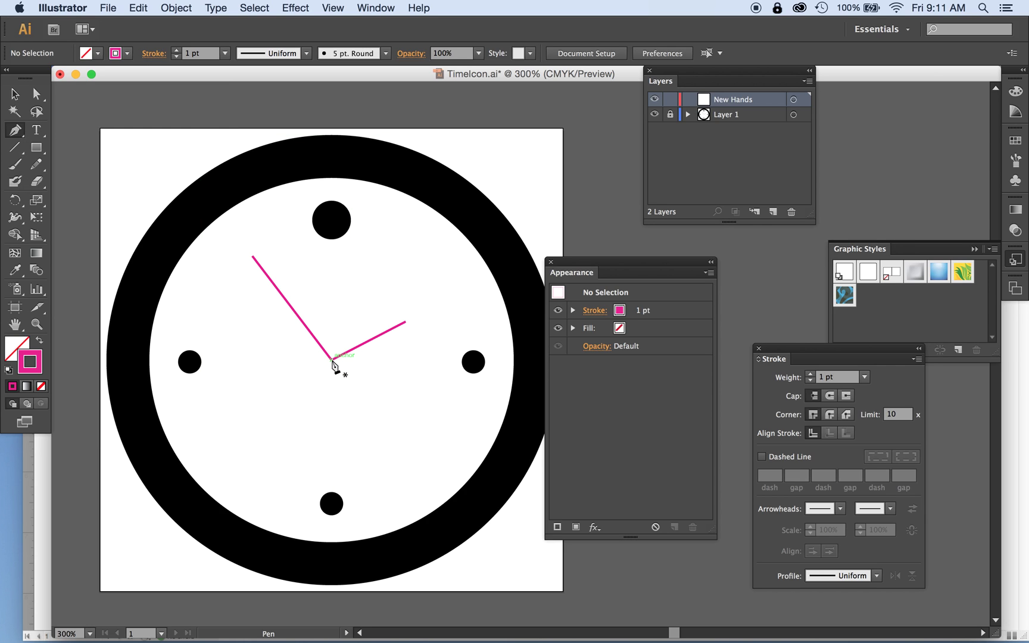
{"action": "left_click", "coordinate": [331, 360]}
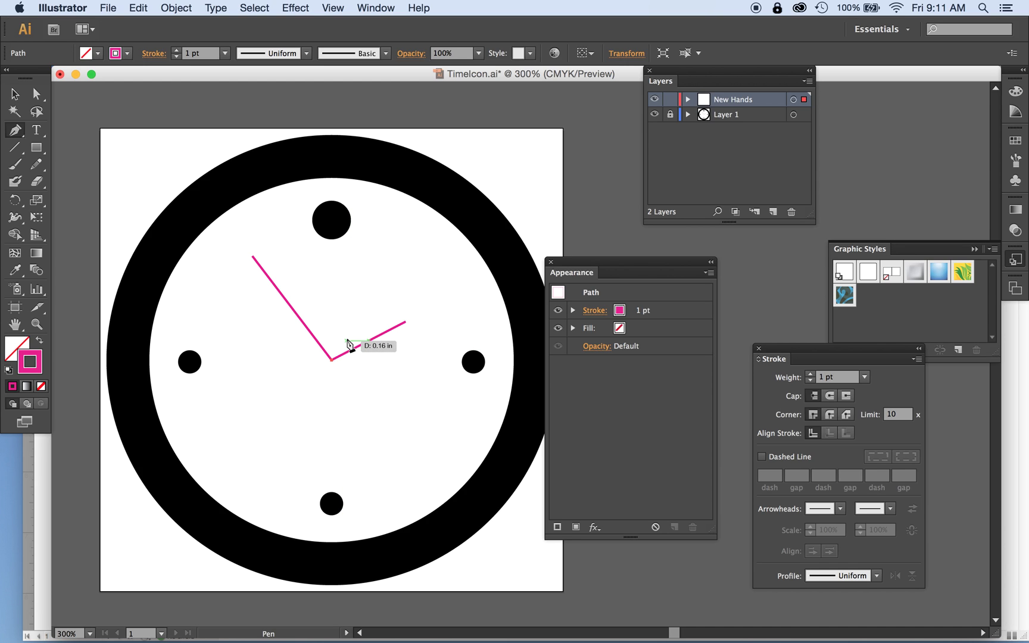
{"action": "left_click", "coordinate": [347, 340]}
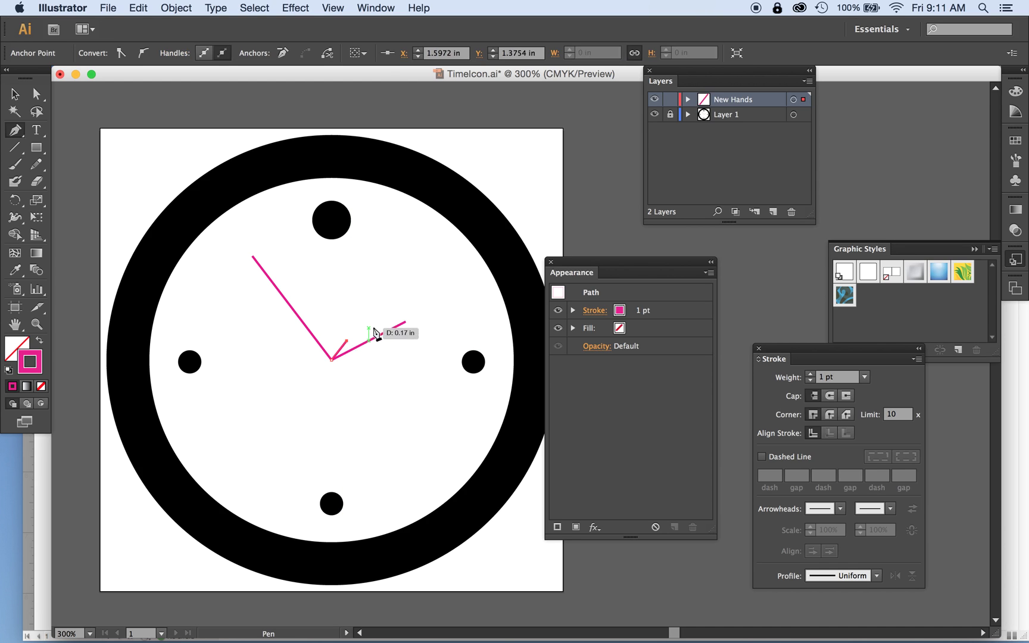
{"action": "left_click", "coordinate": [407, 322]}
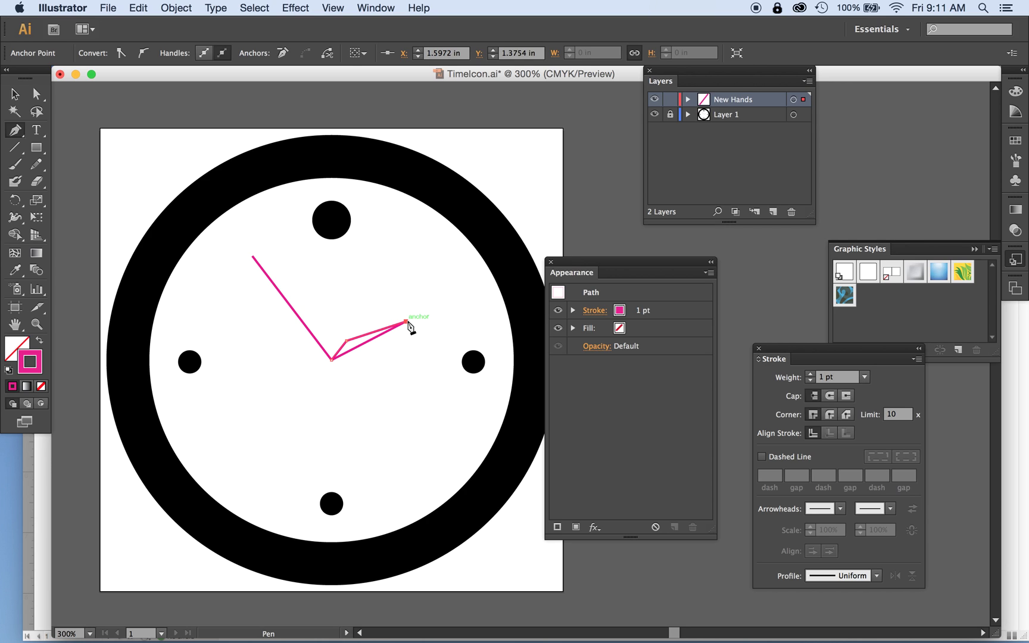
{"action": "left_click", "coordinate": [359, 361]}
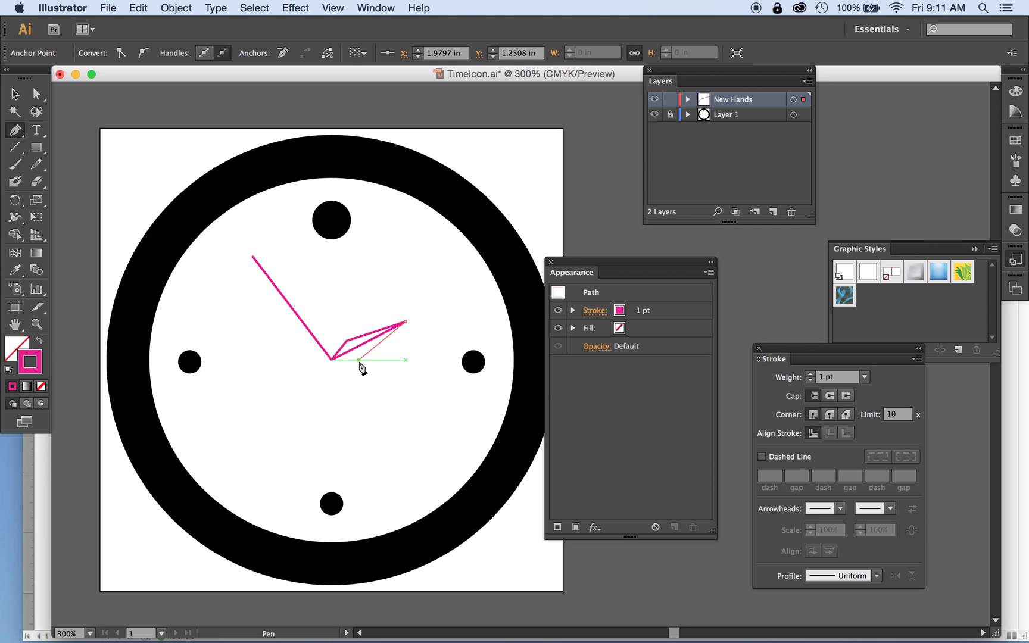
{"action": "left_click", "coordinate": [332, 361]}
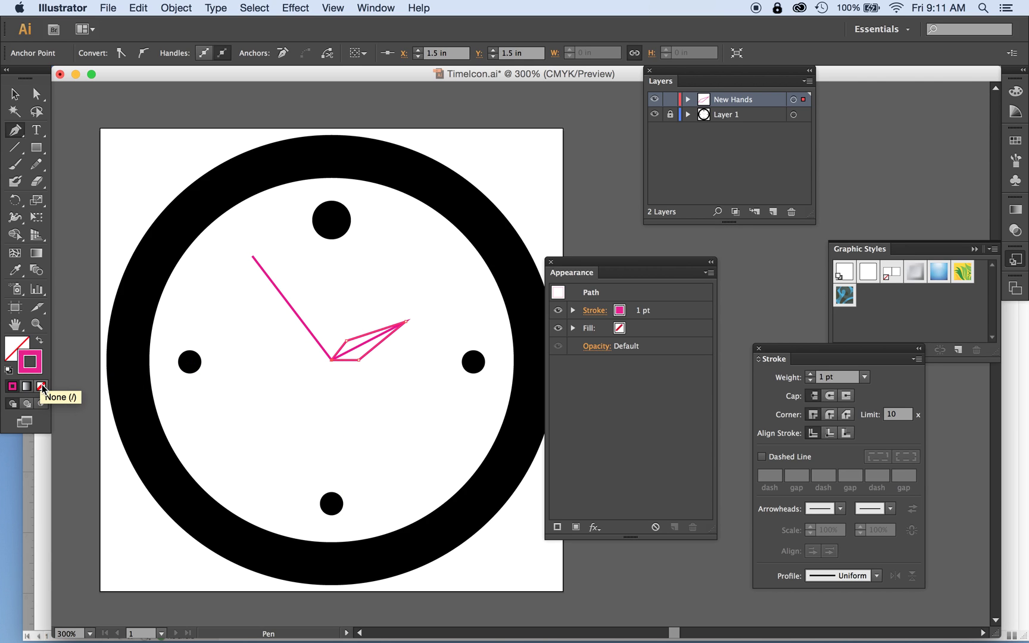
- Remove the new hour hand's stroke and fill the shape with magenta E80095
{"action": "left_click", "coordinate": [42, 388]}
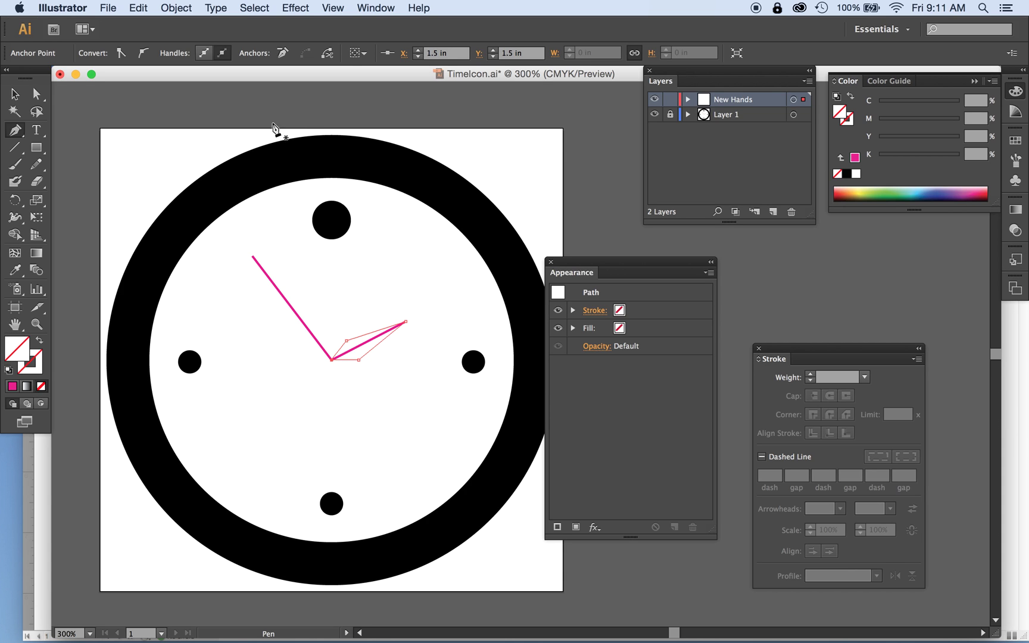
{"action": "left_click", "coordinate": [12, 386]}
{"action": "double_click", "coordinate": [16, 351]}
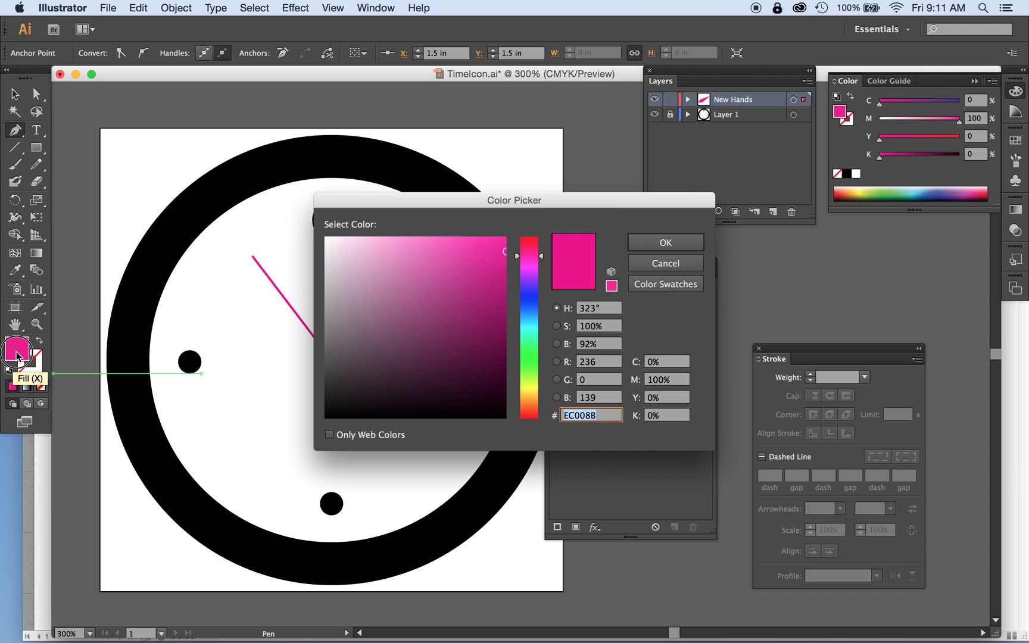
{"action": "type", "text": "E80095"}
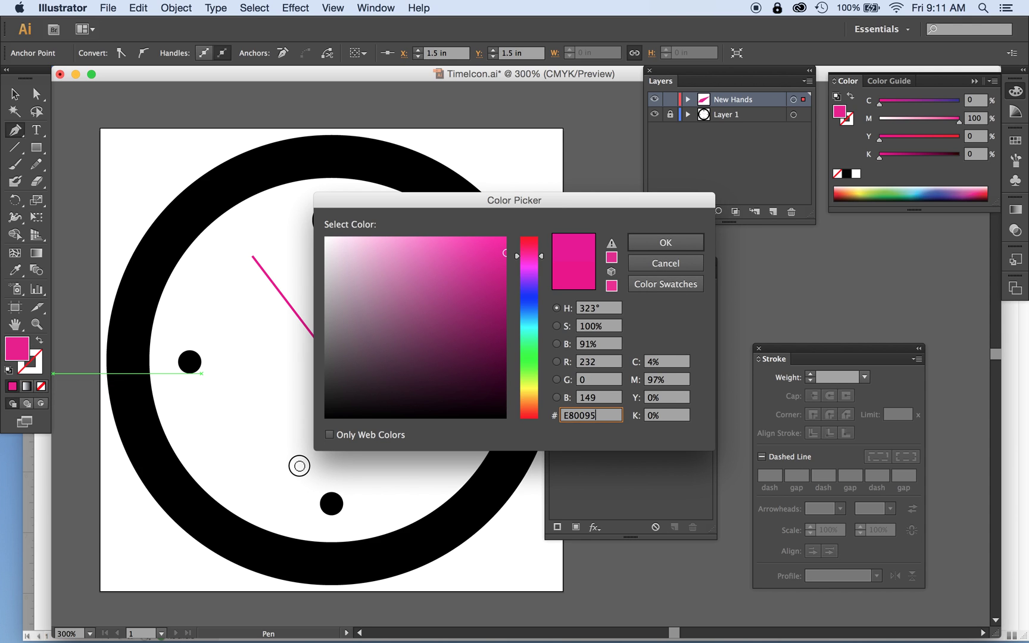
{"action": "left_click", "coordinate": [664, 242]}
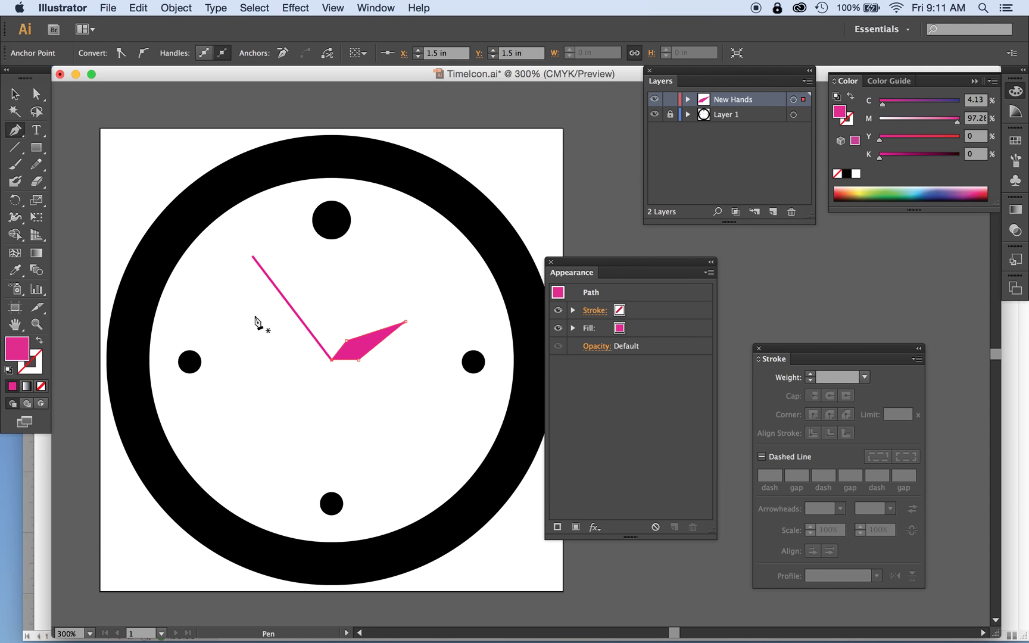
- Activate the Selection tool and change the new hour hand's fill to black
{"action": "left_click", "coordinate": [20, 95]}
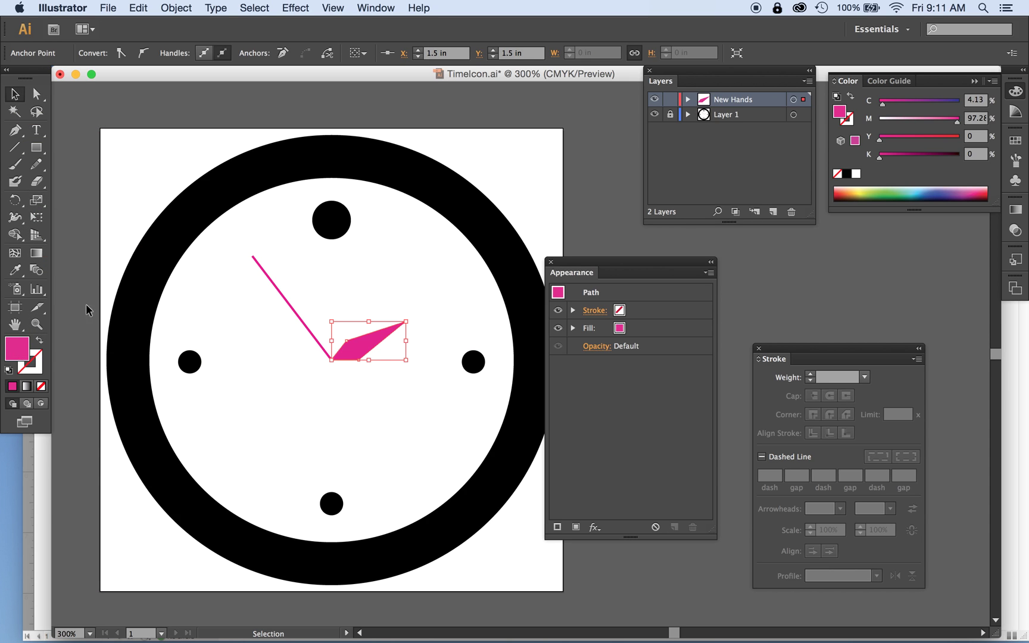
{"action": "left_click", "coordinate": [846, 174]}
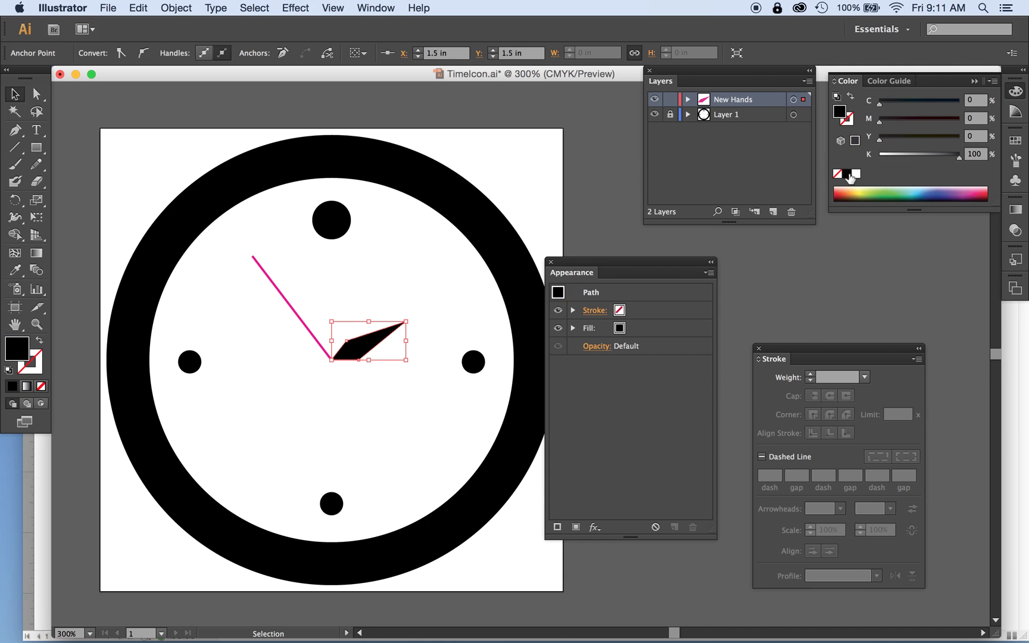
- Draw a closed four-point black minute hand around the longer magenta line with the Pen tool on the New Hands layer
{"action": "left_click", "coordinate": [144, 159]}
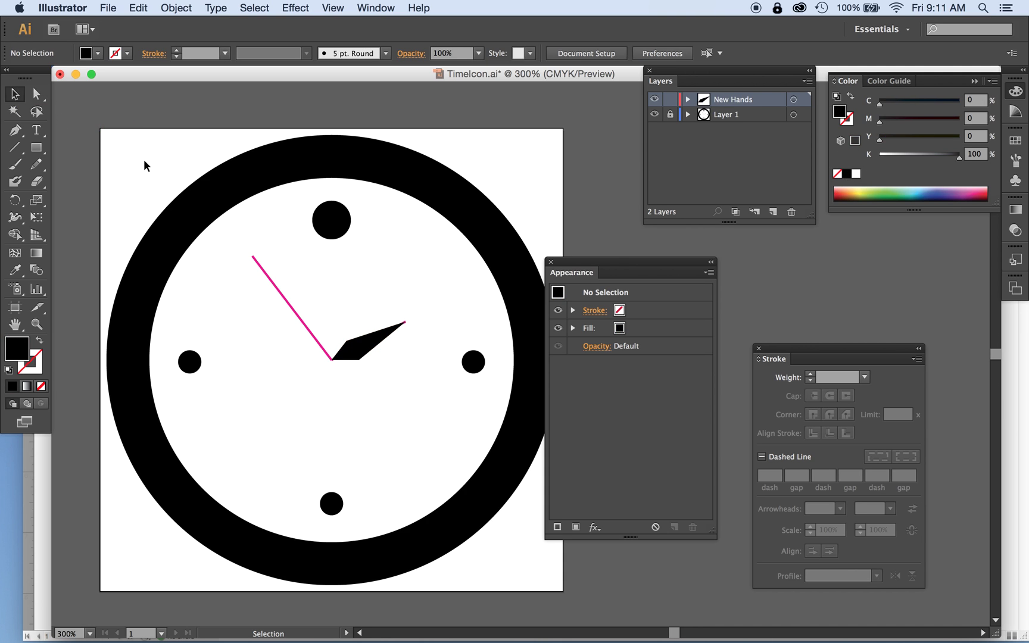
{"action": "left_click", "coordinate": [372, 349]}
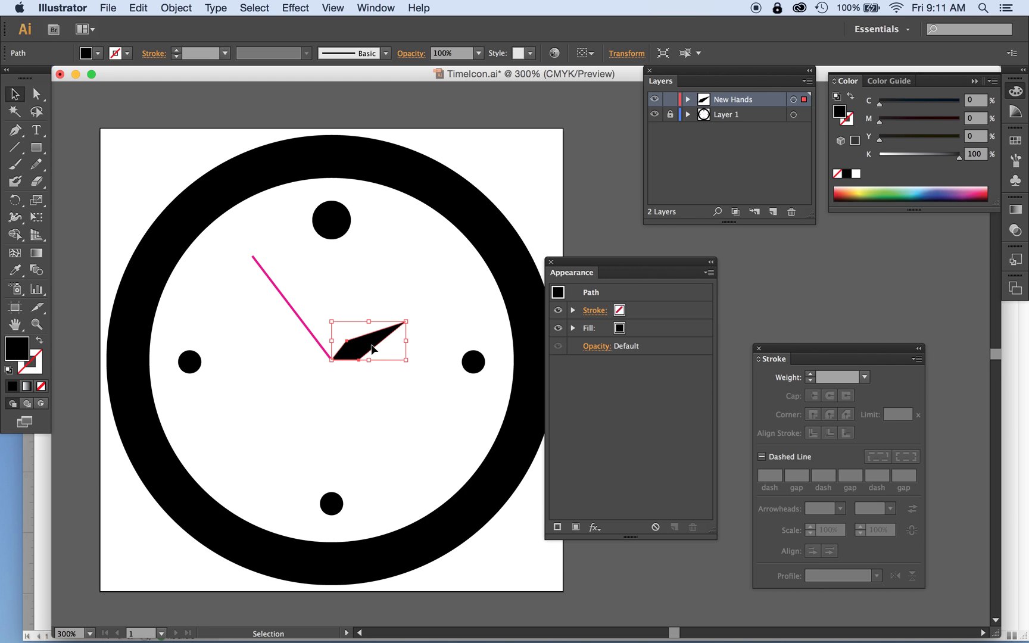
{"action": "left_click", "coordinate": [17, 132]}
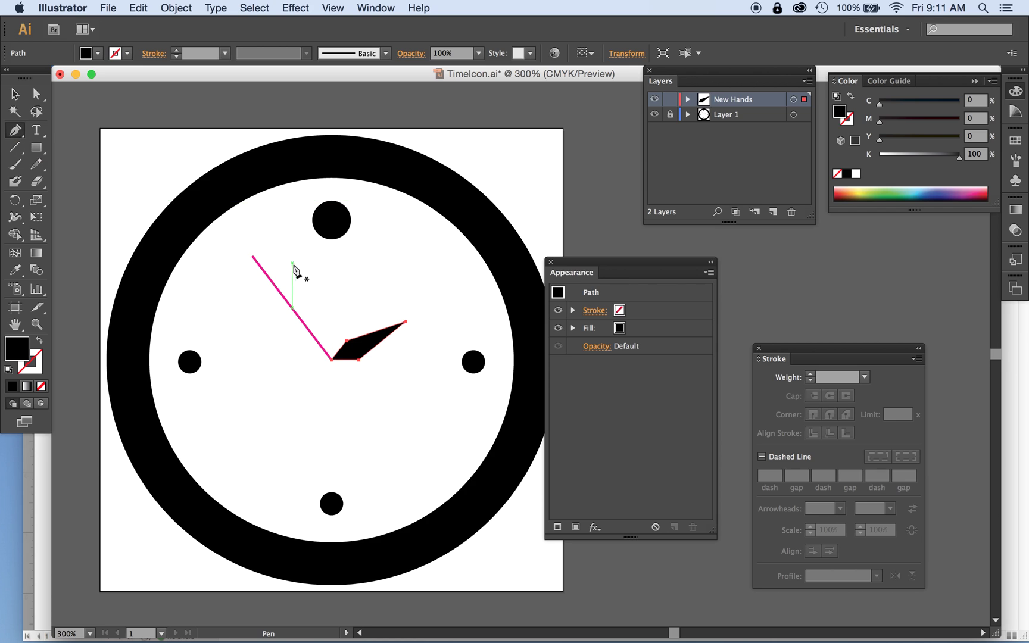
{"action": "left_click", "coordinate": [252, 257]}
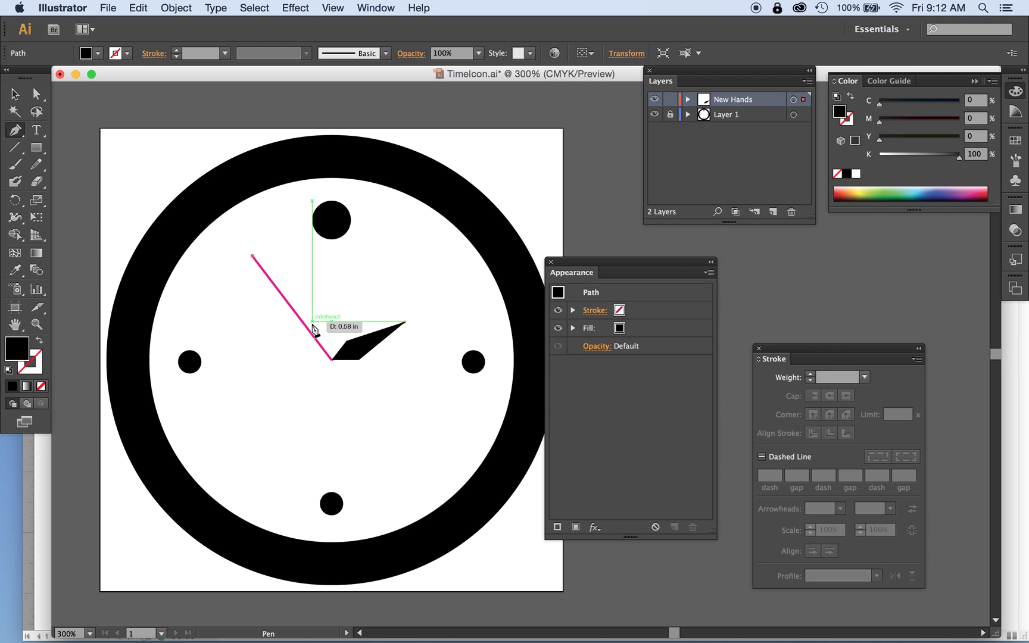
{"action": "left_click", "coordinate": [313, 320]}
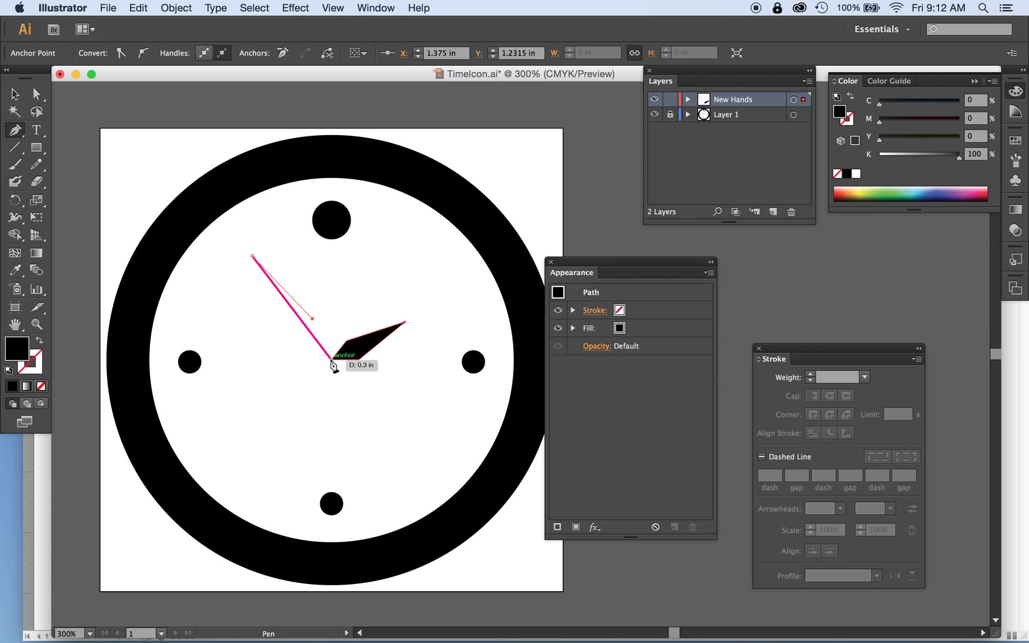
{"action": "left_click_drag", "start_coordinate": [331, 361], "coordinate": [295, 335]}
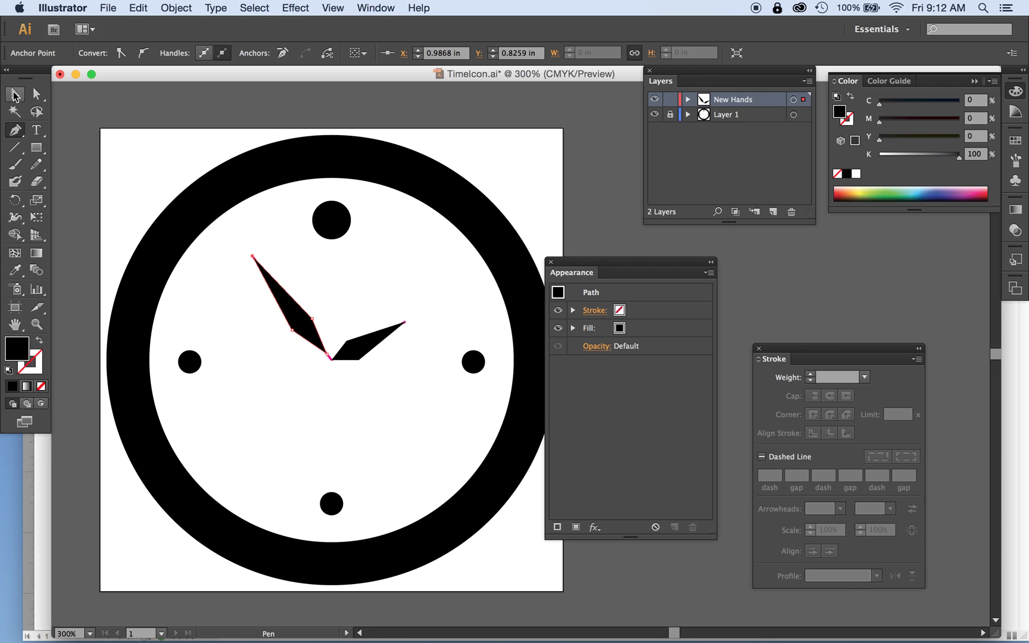
- Move the new minute hand's base anchor onto the clock centre at X 1.5 in, Y 1.5 in and clear the selection
{"action": "left_click", "coordinate": [38, 94]}
{"action": "left_click", "coordinate": [148, 171]}
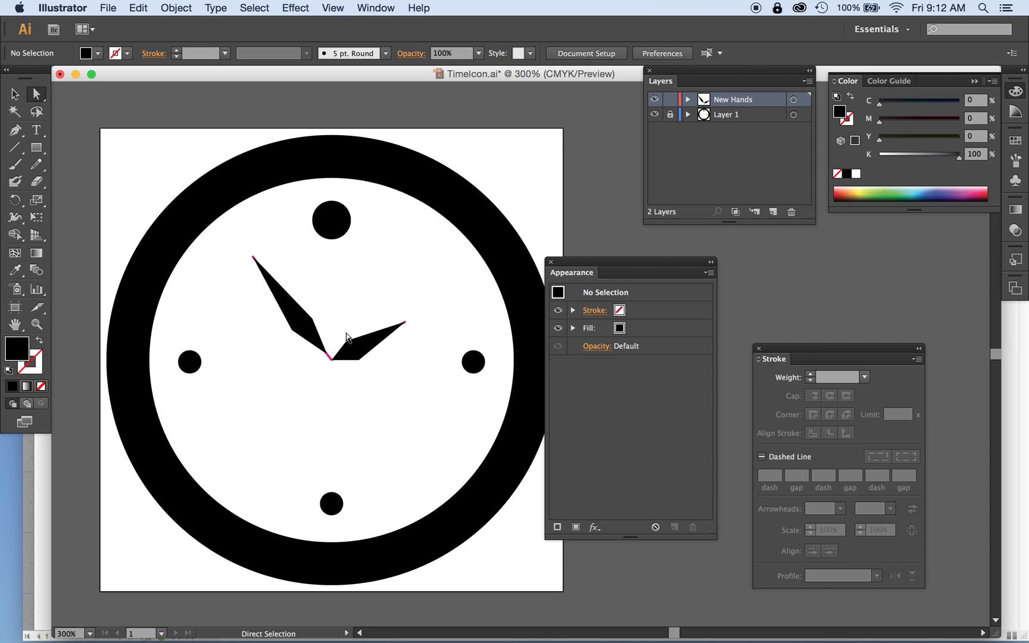
{"action": "left_click_drag", "start_coordinate": [330, 356], "coordinate": [332, 360]}
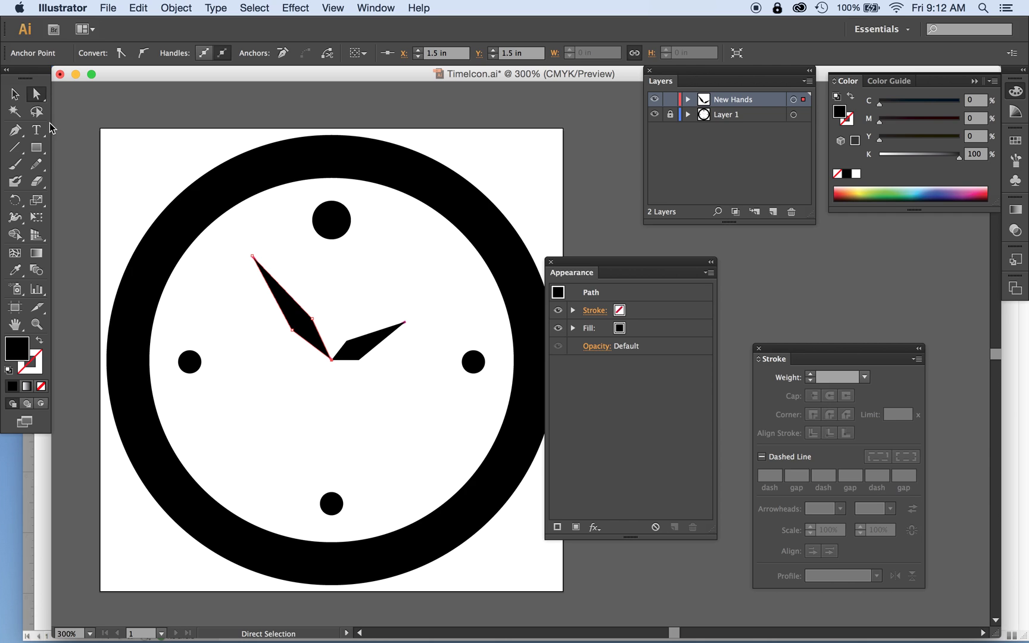
{"action": "left_click", "coordinate": [15, 94]}
{"action": "left_click", "coordinate": [103, 124]}
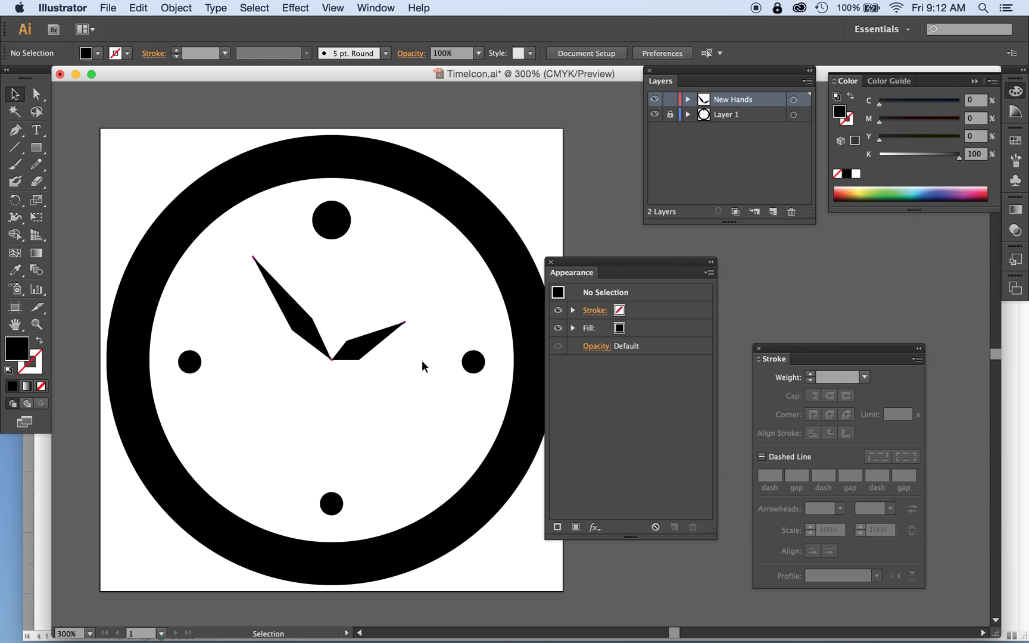
- Examine the outlines and anchor points of the two new clock hands
{"action": "left_click", "coordinate": [365, 355]}
{"action": "left_click", "coordinate": [308, 329]}
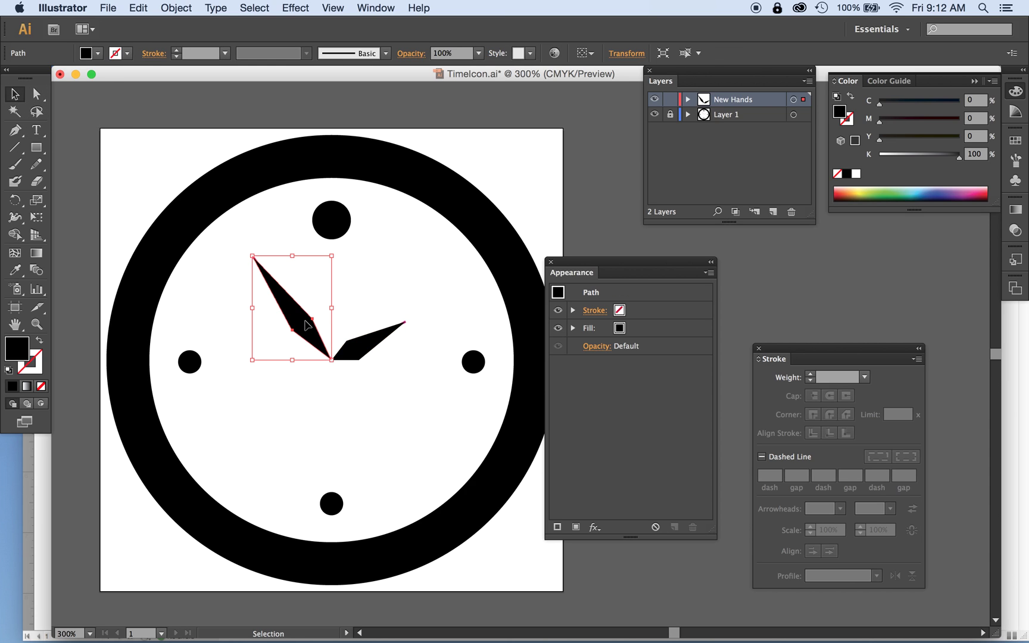
{"action": "left_click", "coordinate": [366, 350]}
{"action": "left_click", "coordinate": [394, 287]}
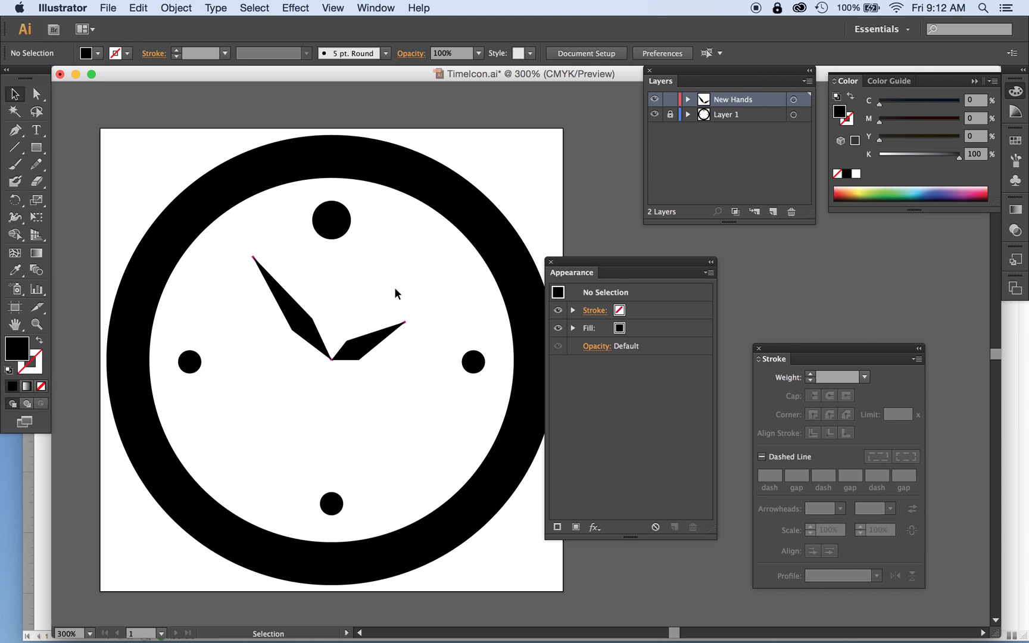
{"action": "left_click", "coordinate": [286, 303]}
{"action": "left_click", "coordinate": [36, 93]}
{"action": "left_click", "coordinate": [273, 243]}
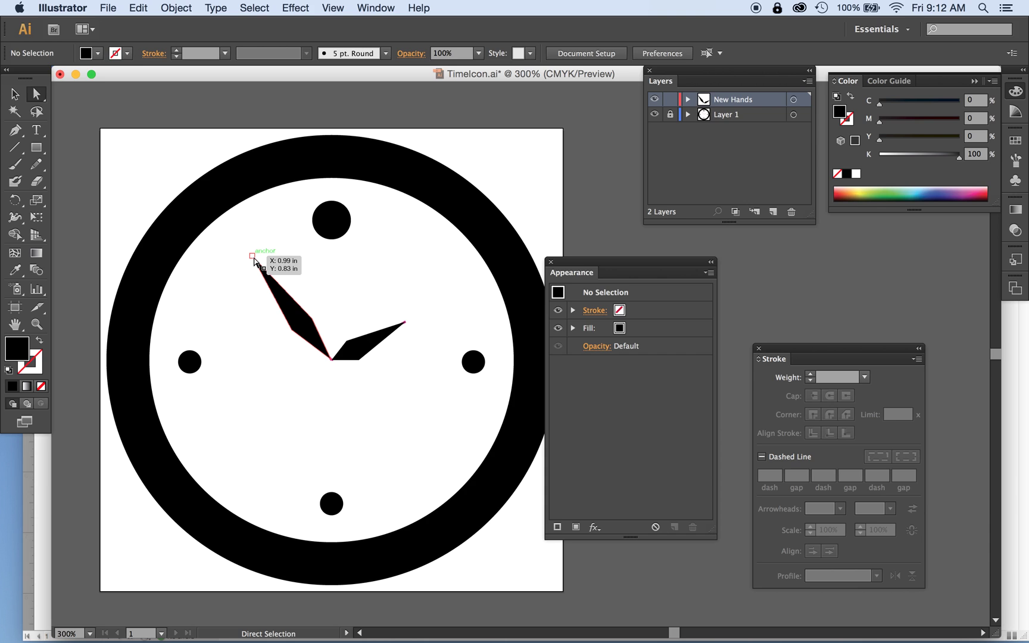
{"action": "left_click", "coordinate": [15, 94]}
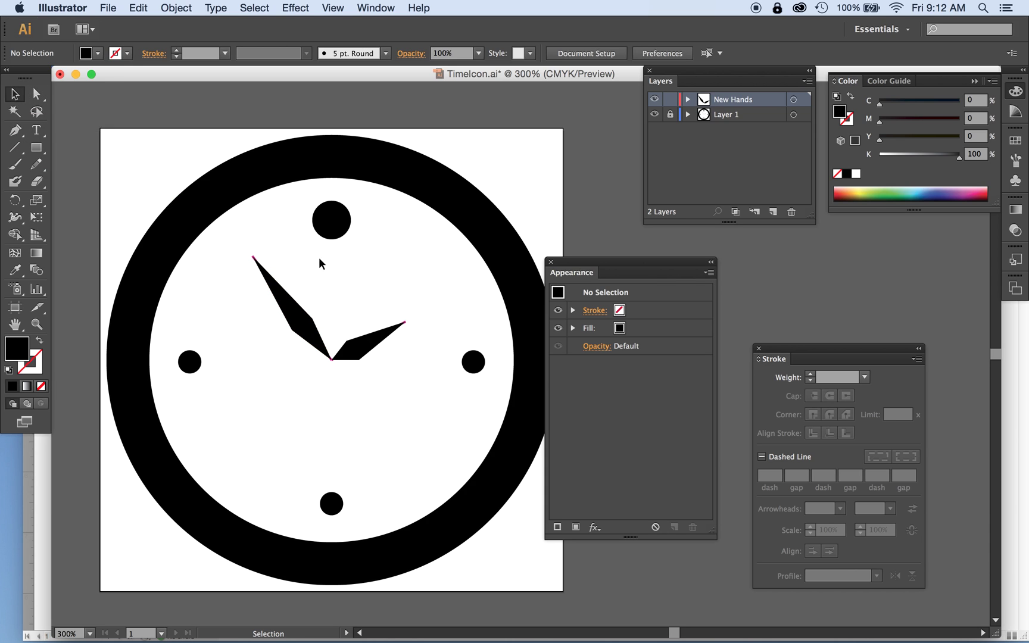
- Convert the minute hand's two middle corner points into smooth curves with the Convert Anchor Point tool, then clear the selection
{"action": "left_click", "coordinate": [301, 309]}
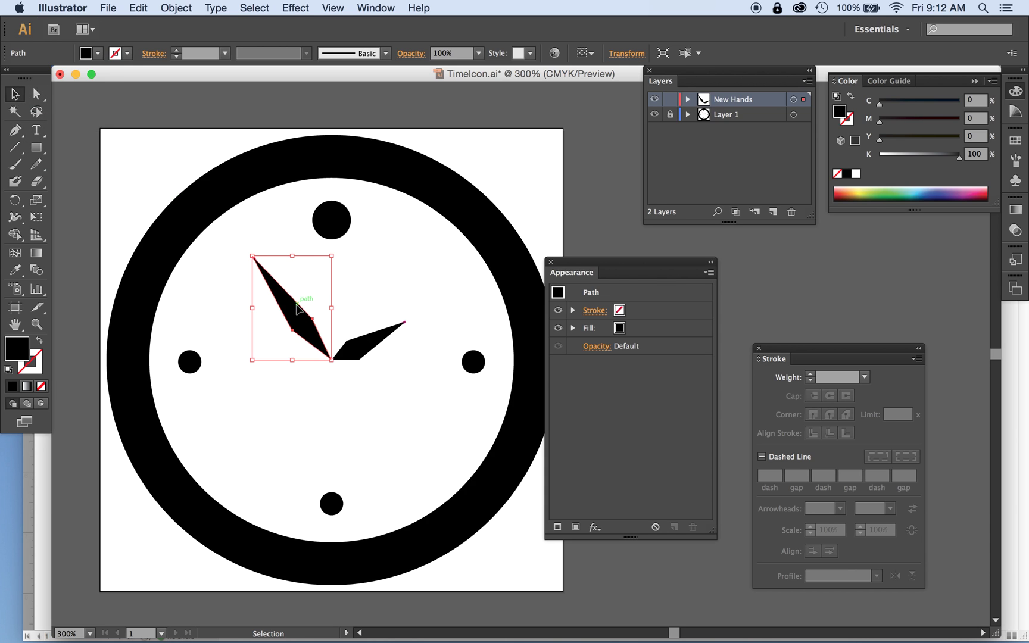
{"action": "left_click", "coordinate": [16, 131]}
{"action": "left_click_drag", "start_coordinate": [18, 133], "coordinate": [74, 183]}
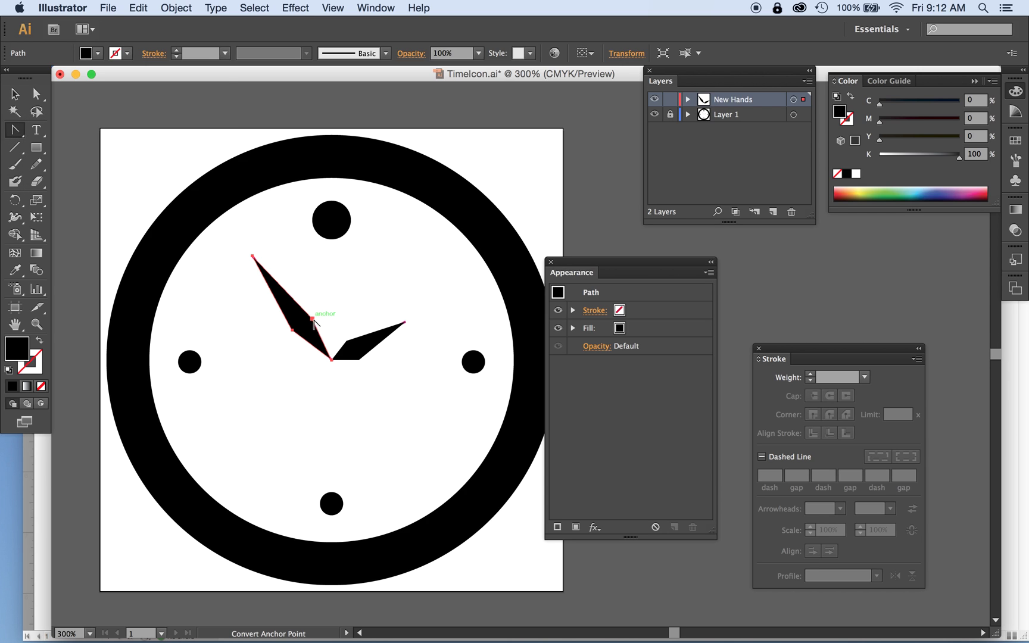
{"action": "left_click_drag", "start_coordinate": [311, 318], "coordinate": [278, 319]}
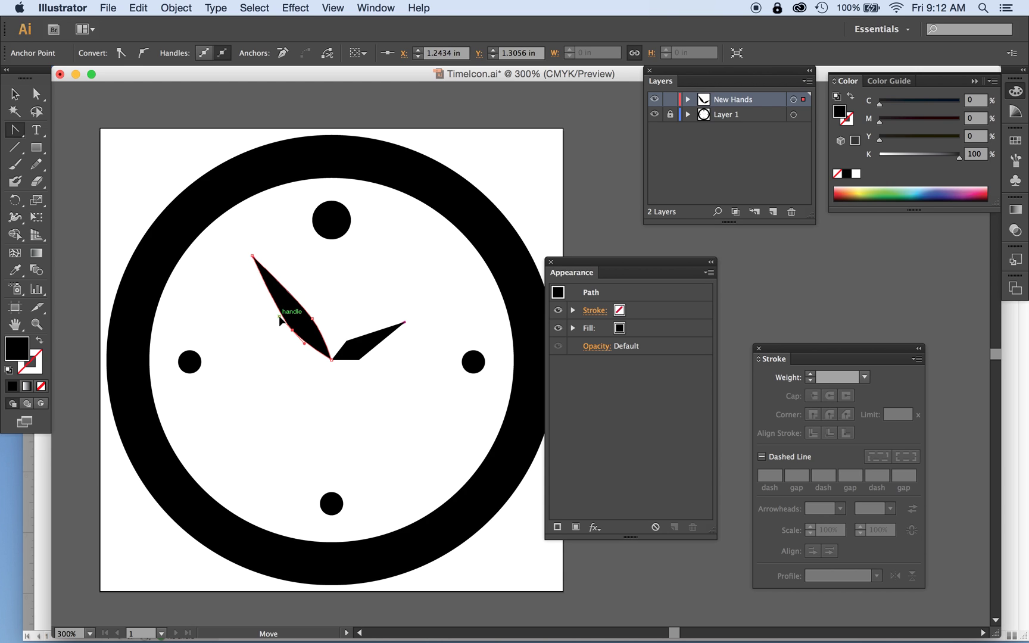
{"action": "left_click", "coordinate": [15, 93]}
{"action": "left_click", "coordinate": [313, 410]}
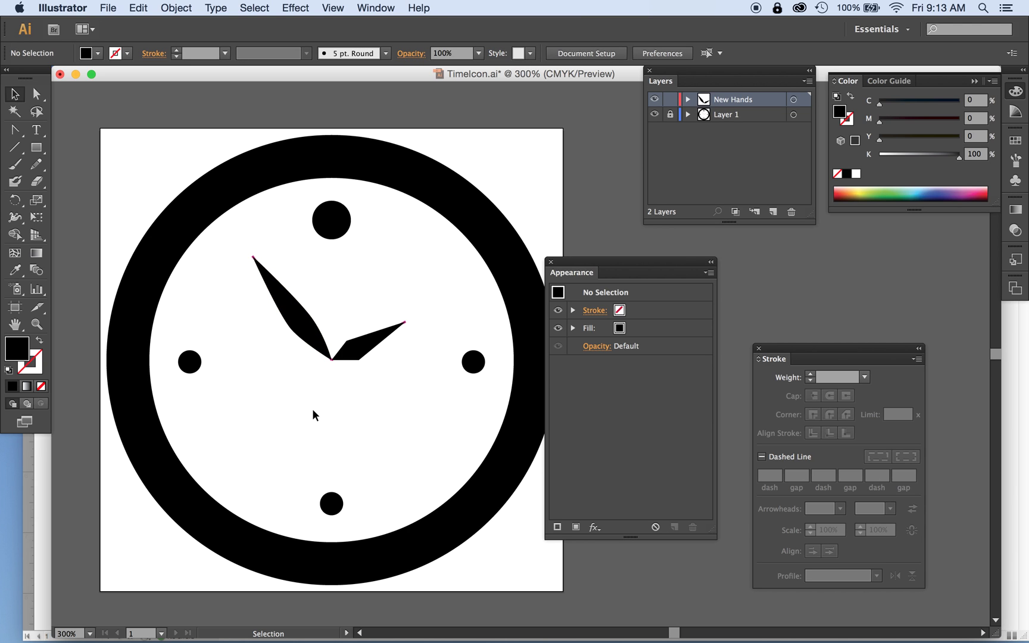
- Clear the Appearance, Stroke and Layers panels away from the enlarged hands and hide Layer 1
{"action": "key", "text": "super+equal"}
{"action": "key", "text": "super+equal"}
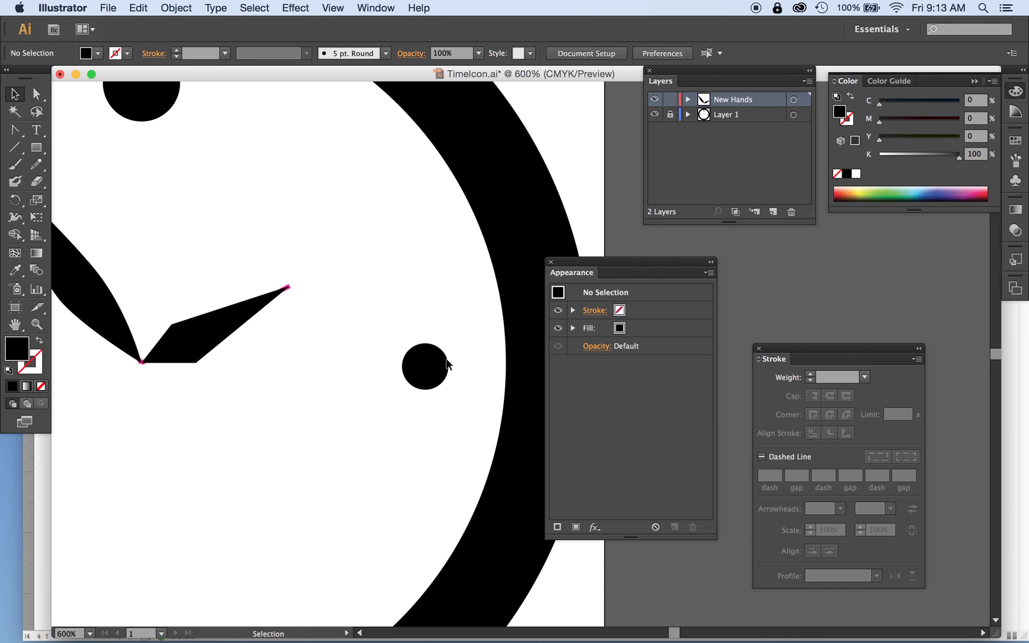
{"action": "left_click_drag", "start_coordinate": [363, 345], "coordinate": [644, 359]}
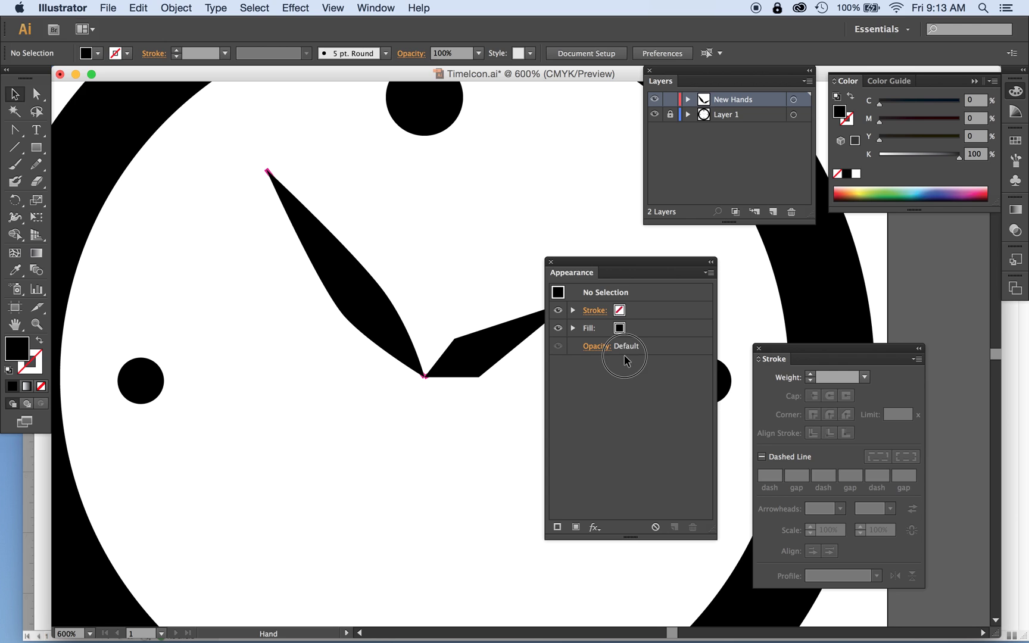
{"action": "left_click", "coordinate": [550, 262]}
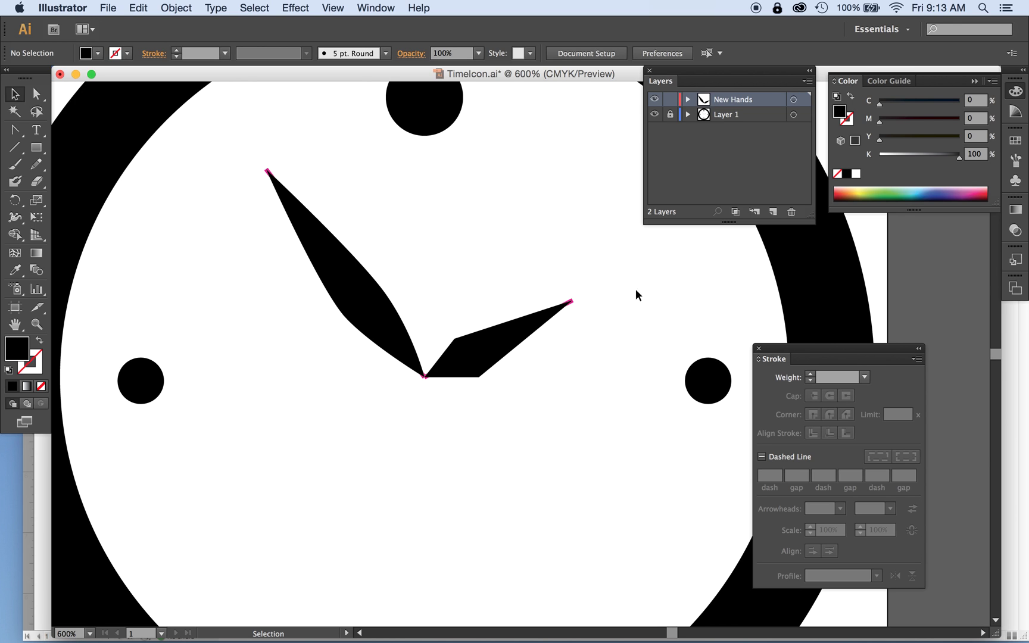
{"action": "left_click", "coordinate": [758, 348]}
{"action": "left_click_drag", "start_coordinate": [710, 69], "coordinate": [900, 221]}
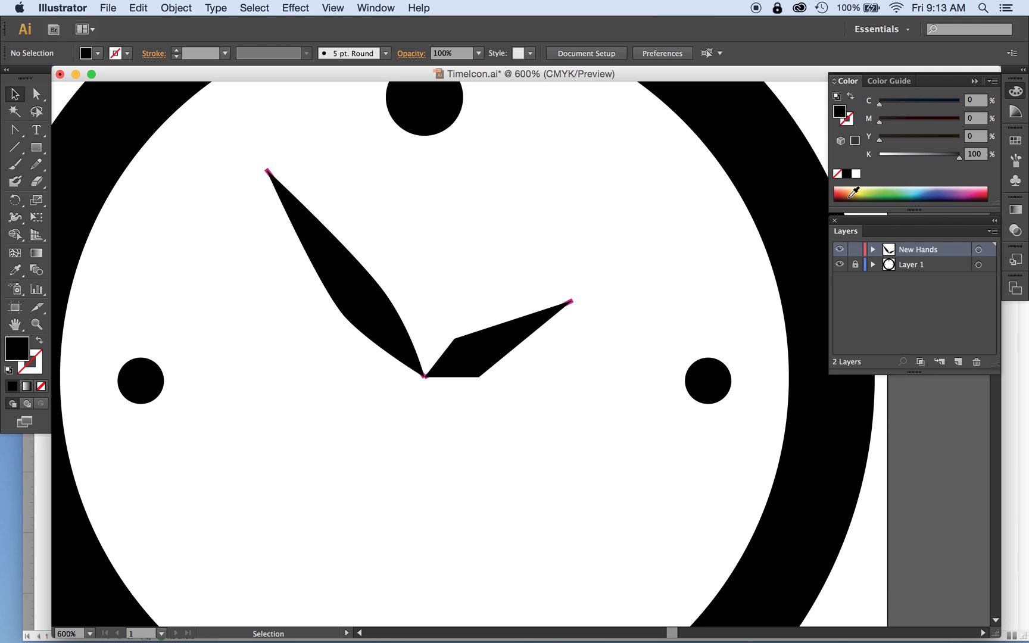
{"action": "left_click", "coordinate": [840, 266]}
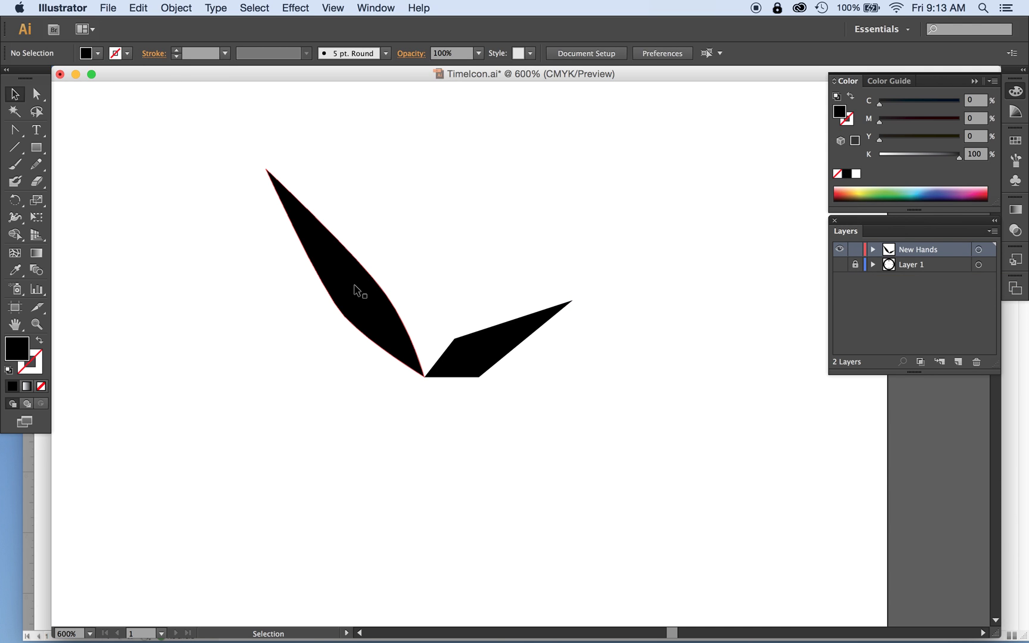
- Convert the hour hand's two middle corner points into smooth curves with the Convert Anchor Point tool
{"action": "left_click", "coordinate": [16, 132]}
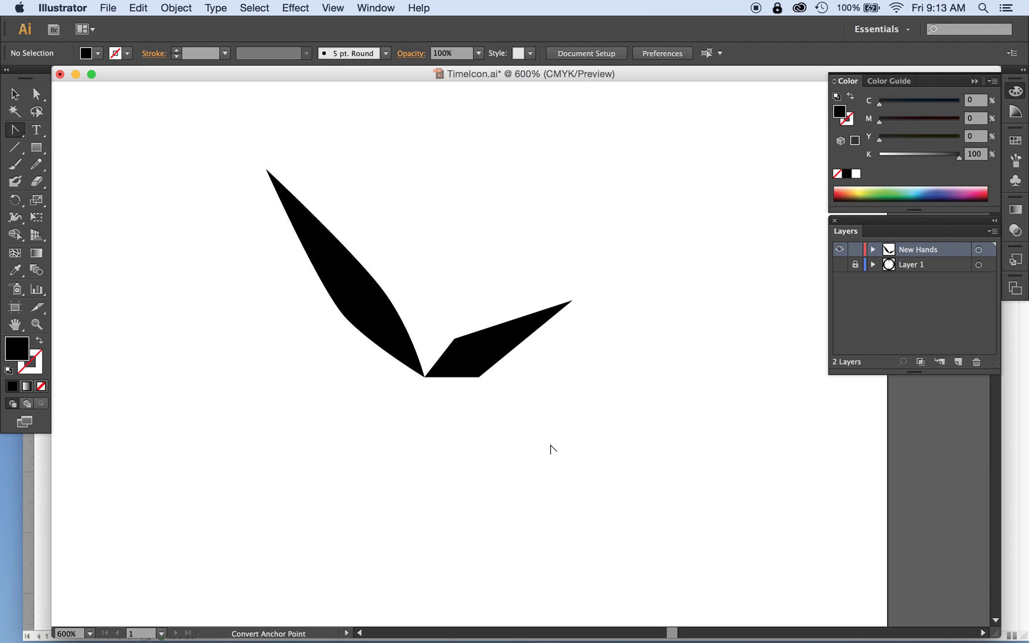
{"action": "left_click_drag", "start_coordinate": [478, 377], "coordinate": [450, 385]}
{"action": "key", "text": "super+z"}
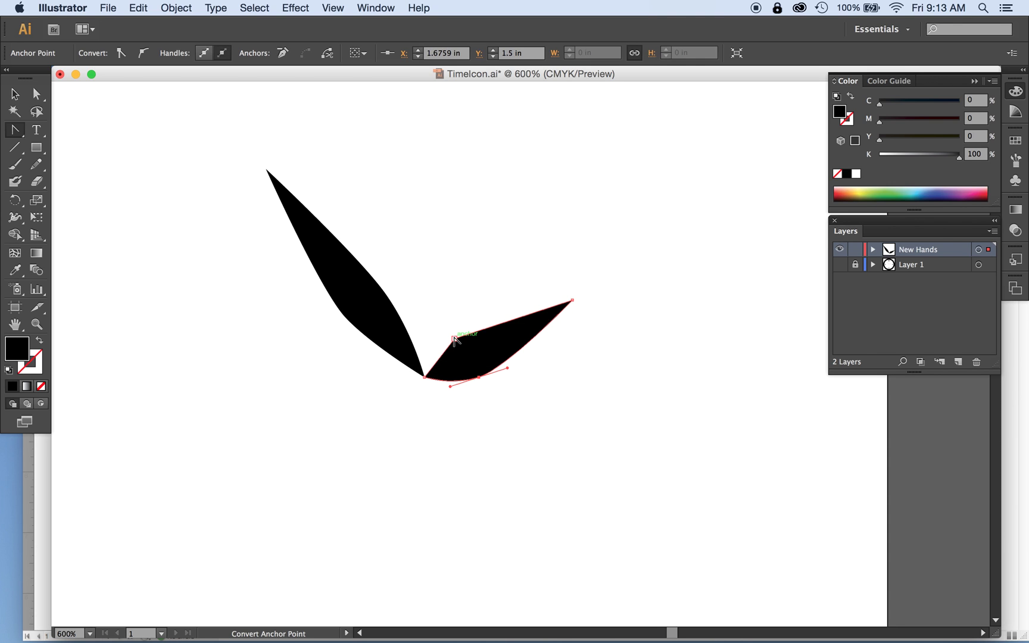
{"action": "left_click_drag", "start_coordinate": [455, 339], "coordinate": [482, 322]}
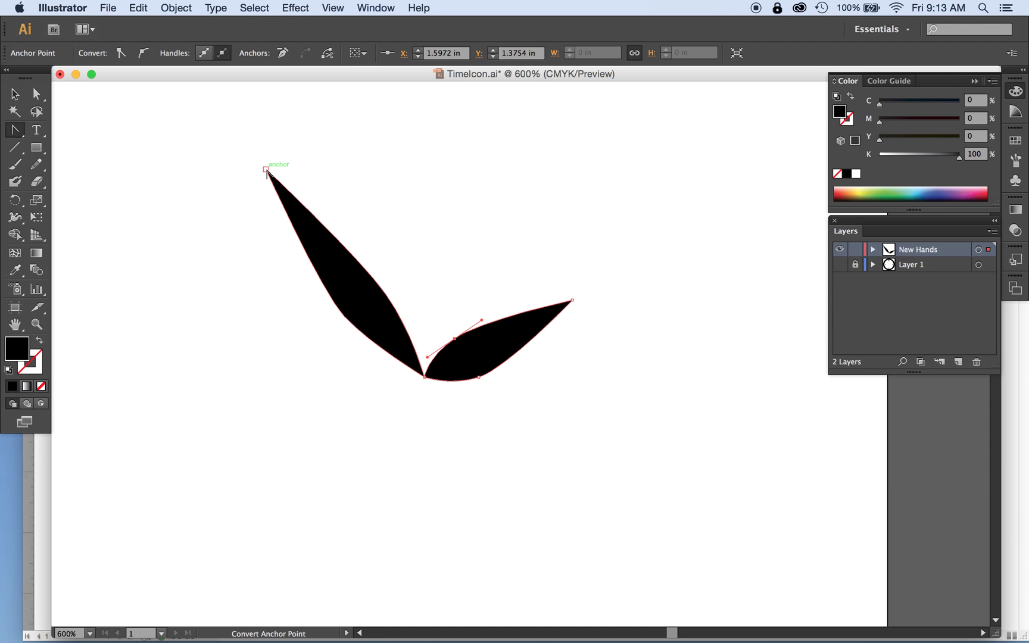
- Lengthen the direction handles of the minute hand's two middle anchors toward its base with the Direct Selection tool
{"action": "left_click", "coordinate": [36, 94]}
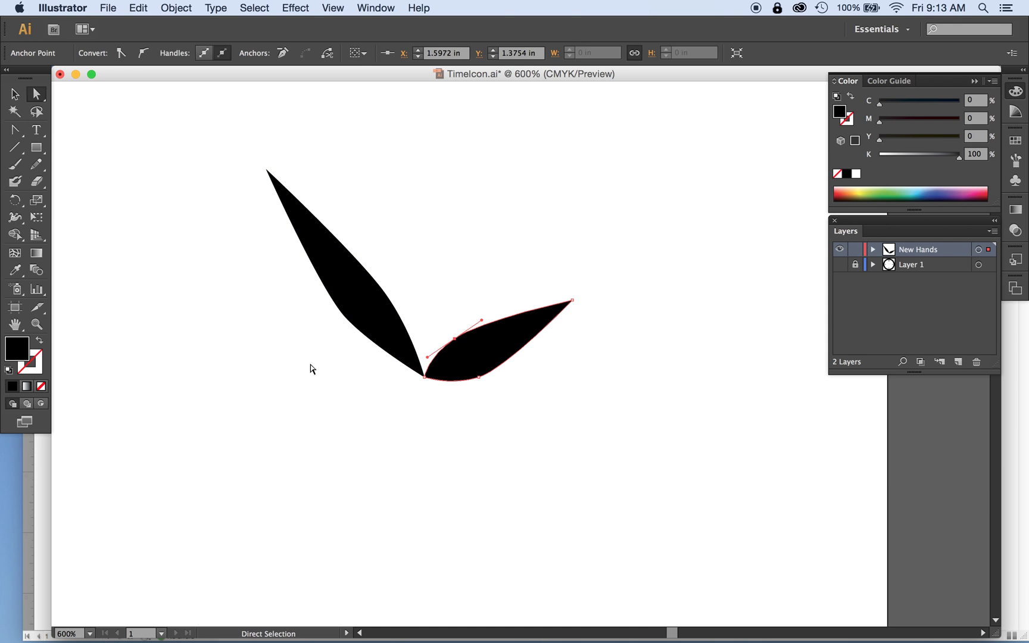
{"action": "left_click", "coordinate": [484, 409]}
{"action": "left_click", "coordinate": [480, 379]}
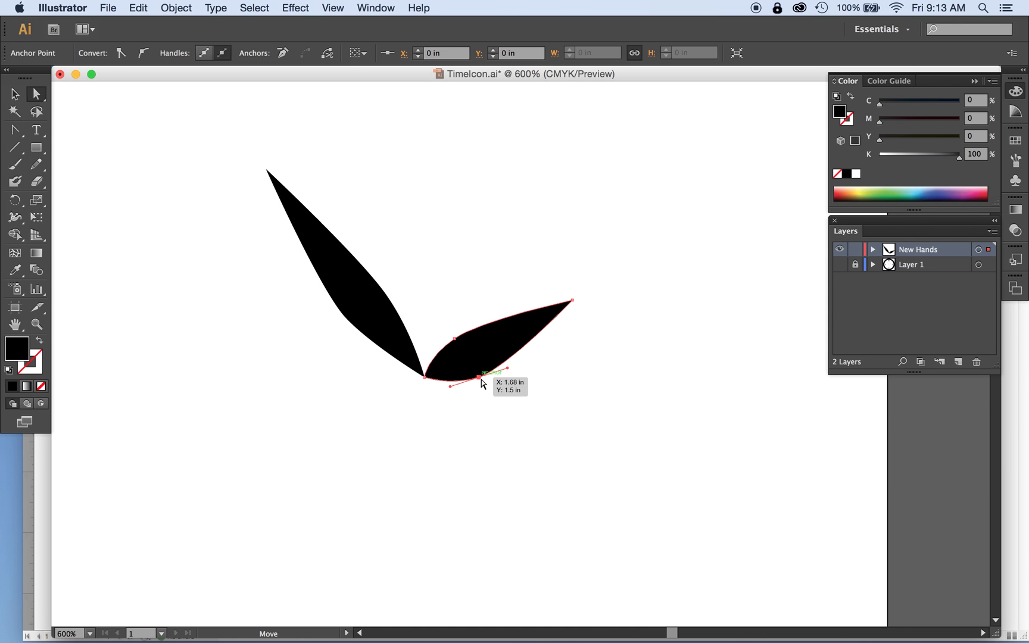
{"action": "left_click", "coordinate": [455, 340]}
{"action": "left_click", "coordinate": [345, 318]}
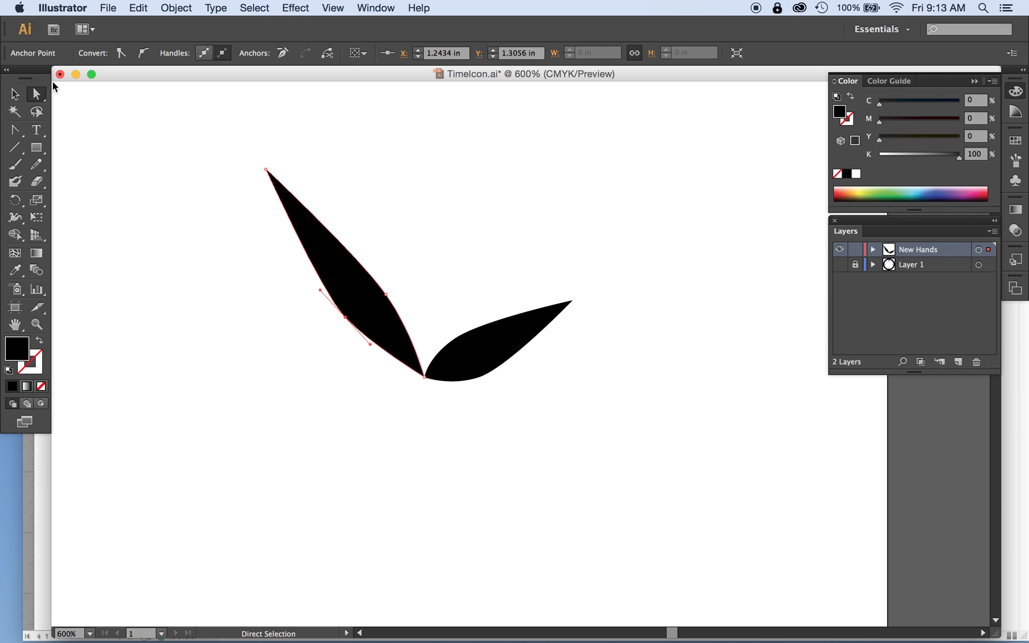
{"action": "left_click_drag", "start_coordinate": [369, 344], "coordinate": [379, 358]}
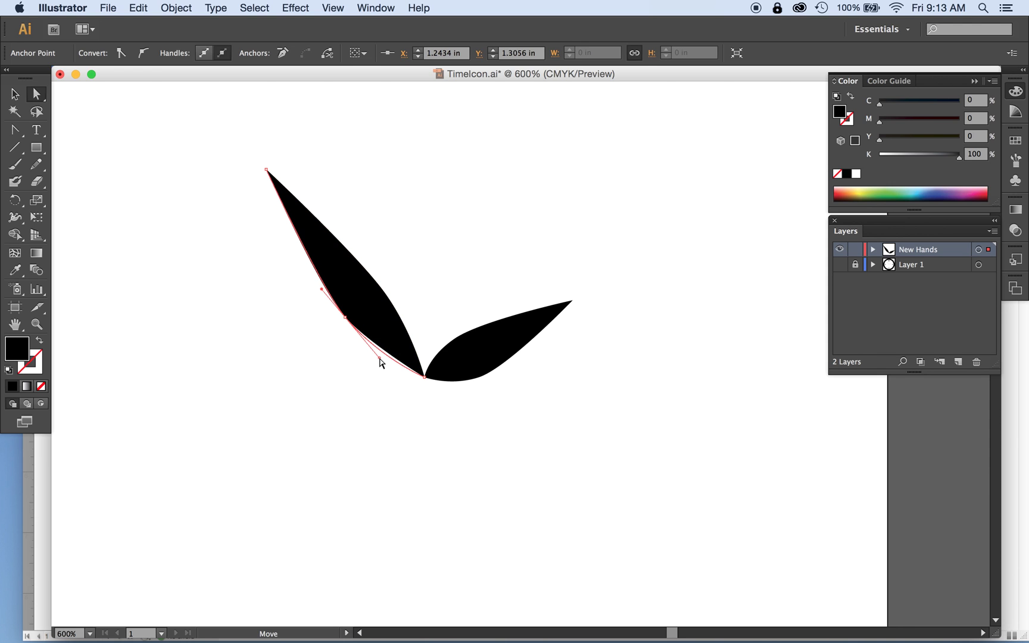
{"action": "left_click", "coordinate": [387, 294]}
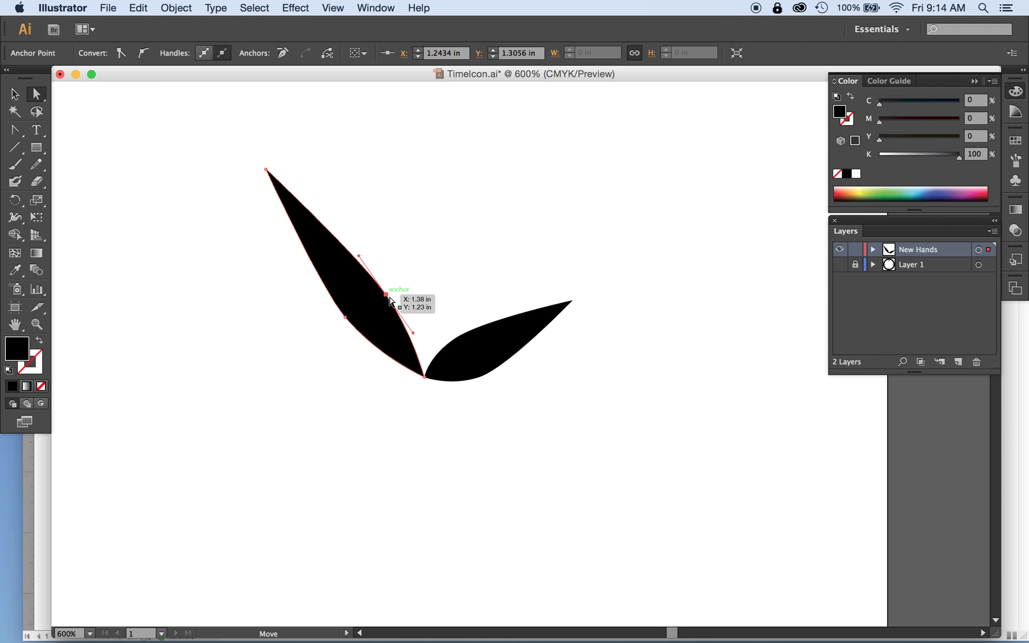
{"action": "left_click_drag", "start_coordinate": [416, 337], "coordinate": [425, 350]}
- Shift the minute hand's right middle anchor slightly up and left to refine the curve, then clear the selection
{"action": "left_click", "coordinate": [396, 286]}
{"action": "left_click_drag", "start_coordinate": [386, 294], "coordinate": [349, 313]}
{"action": "left_click", "coordinate": [348, 319]}
{"action": "left_click", "coordinate": [353, 388]}
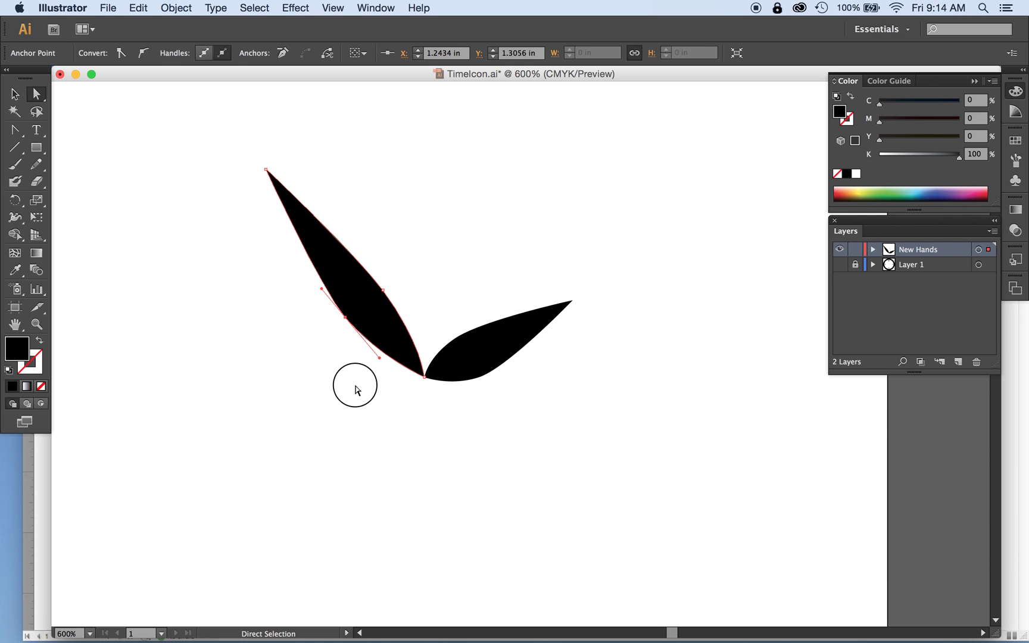
{"action": "left_click", "coordinate": [394, 292]}
{"action": "left_click", "coordinate": [467, 292]}
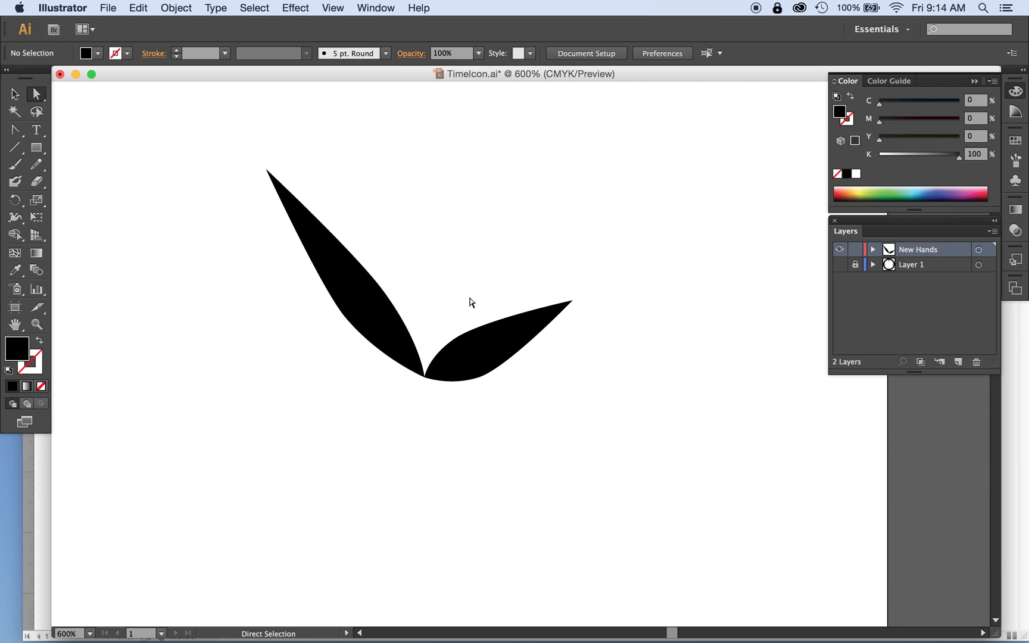
- Extend the direction handle of the hour hand's lower middle anchor toward the tip and return to the Selection tool
{"action": "left_click", "coordinate": [478, 360]}
{"action": "left_click", "coordinate": [479, 376]}
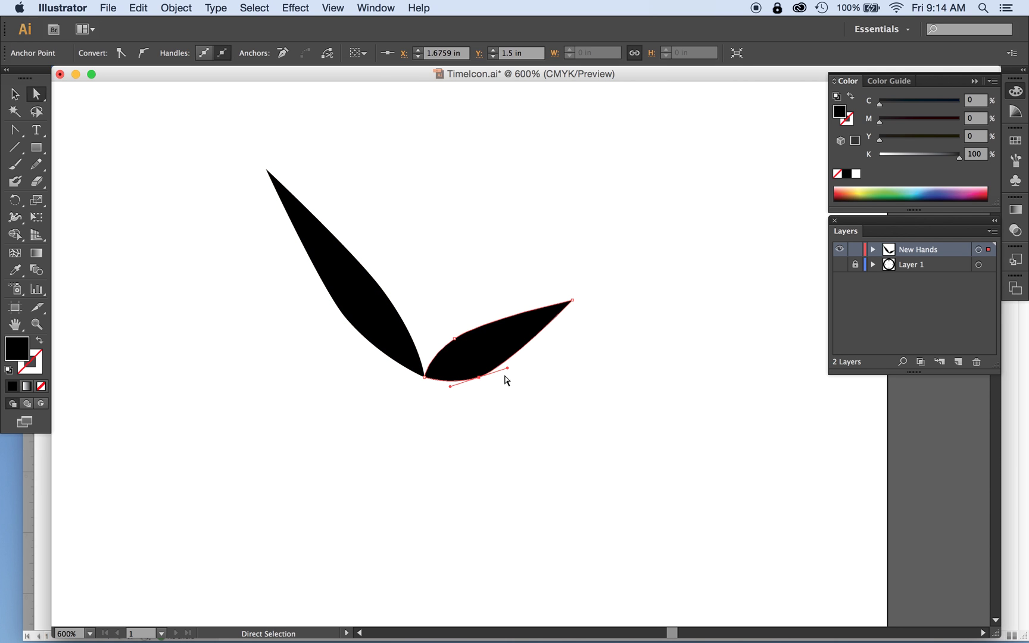
{"action": "left_click_drag", "start_coordinate": [508, 367], "coordinate": [518, 363]}
{"action": "left_click", "coordinate": [15, 94]}
{"action": "left_click", "coordinate": [289, 260]}
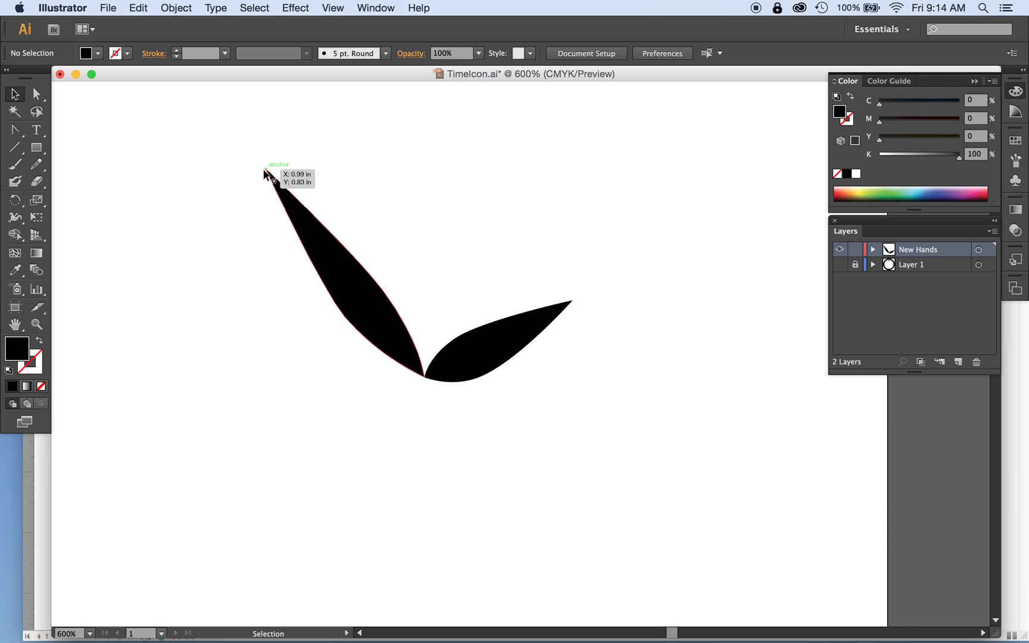
- Move the hour hand up and right, away from the minute hand's base, and clear the selection
{"action": "left_click", "coordinate": [447, 378]}
{"action": "left_click_drag", "start_coordinate": [456, 374], "coordinate": [492, 353]}
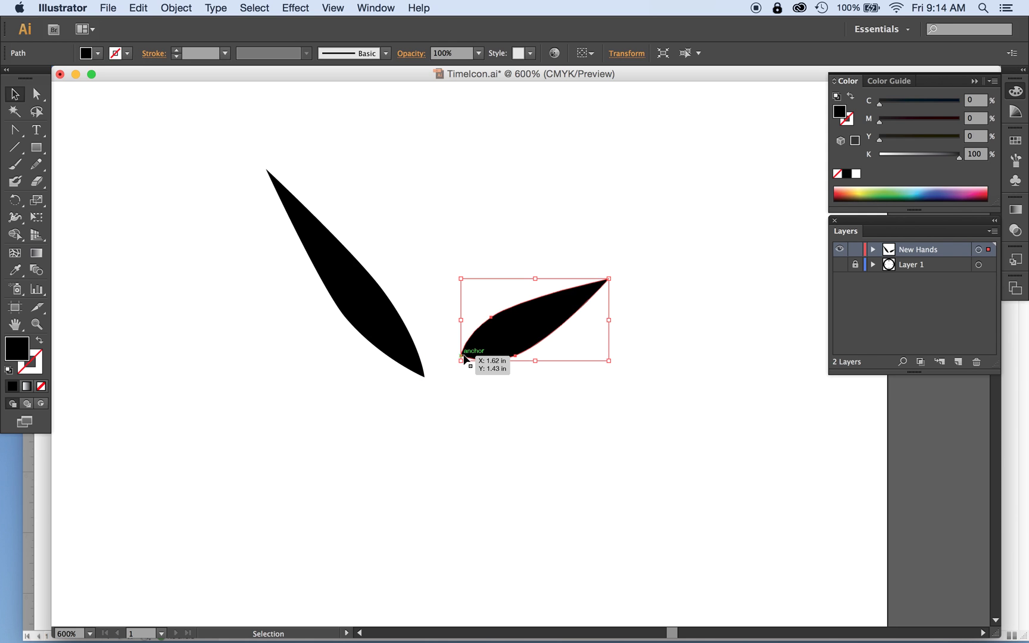
{"action": "left_click", "coordinate": [423, 376]}
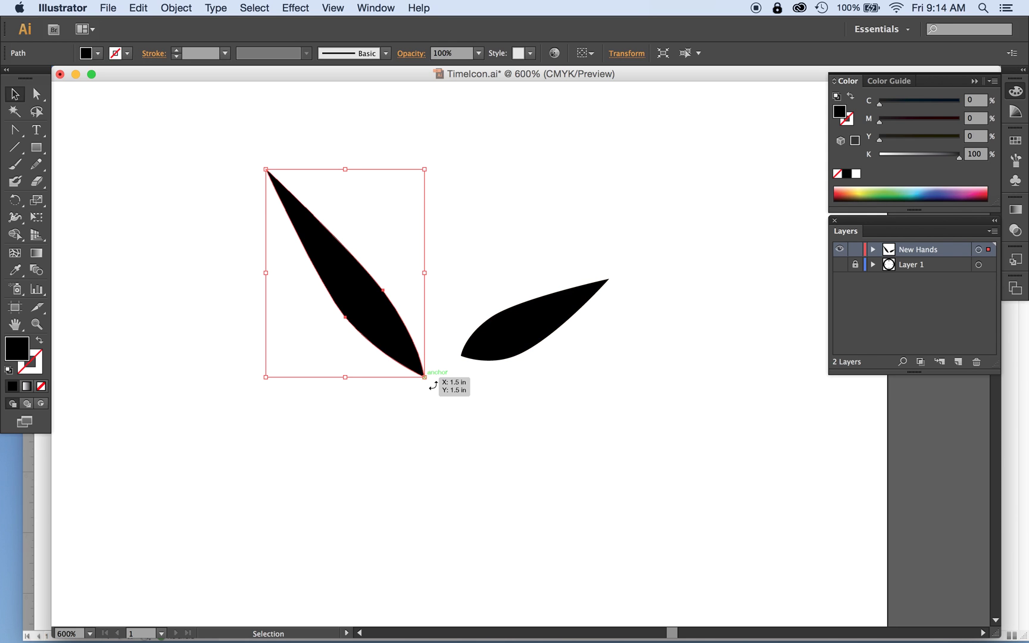
{"action": "left_click", "coordinate": [464, 427]}
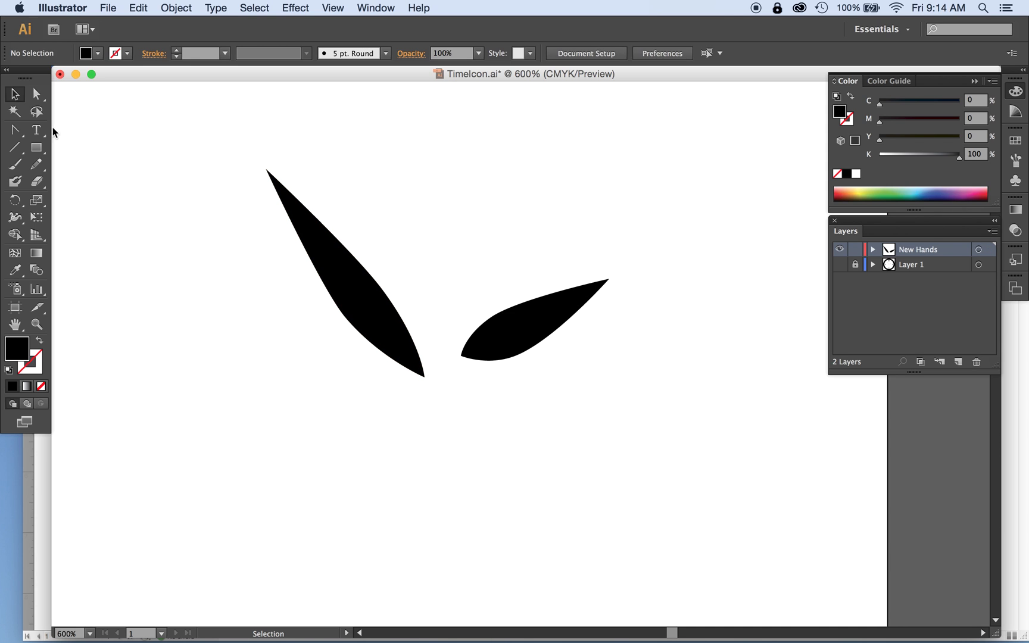
- Round the minute hand's base by converting its corner anchor into a smooth point with the Convert Anchor Point tool
{"action": "left_click", "coordinate": [15, 130]}
{"action": "left_click_drag", "start_coordinate": [424, 377], "coordinate": [418, 385]}
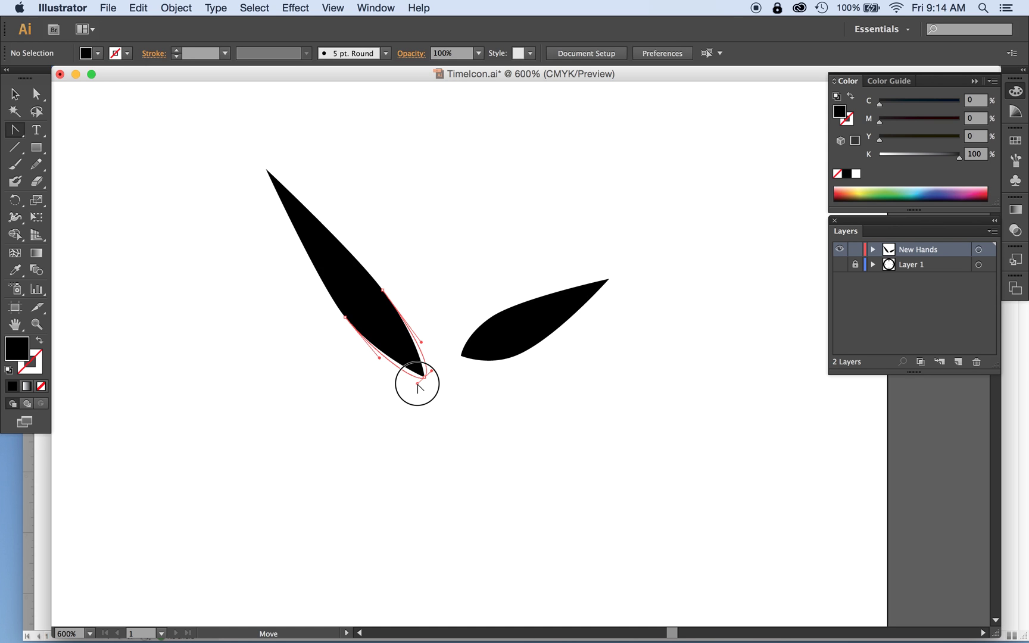
{"action": "left_click_drag", "start_coordinate": [417, 386], "coordinate": [418, 386]}
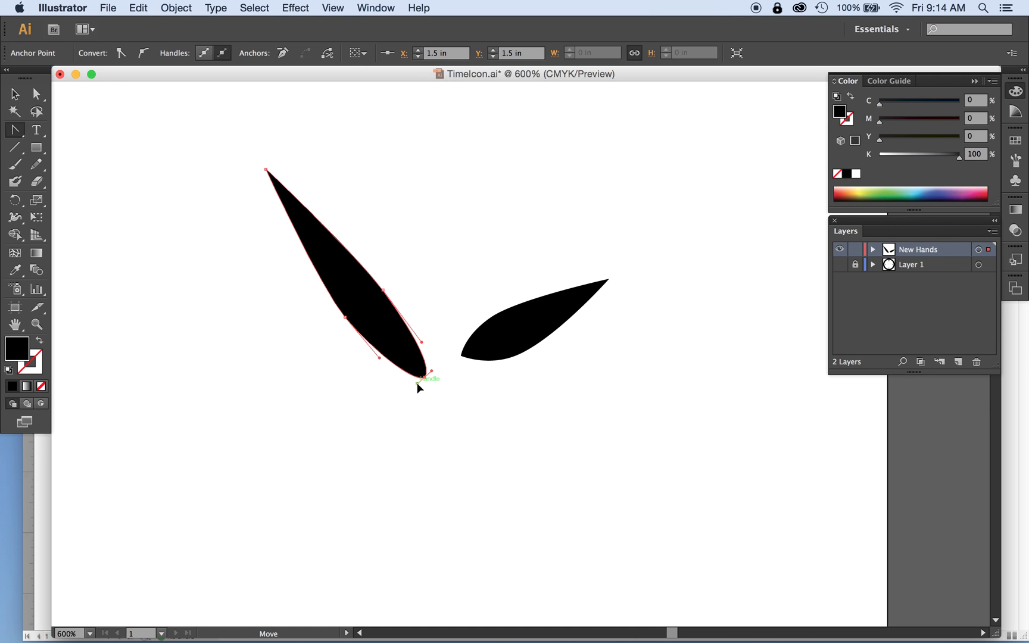
- Select the minute hand's base anchor with the Direct Selection tool and try adjusting its upper direction handle
{"action": "left_click", "coordinate": [18, 95]}
{"action": "key", "text": "a"}
{"action": "left_click", "coordinate": [411, 420]}
{"action": "left_click", "coordinate": [425, 378]}
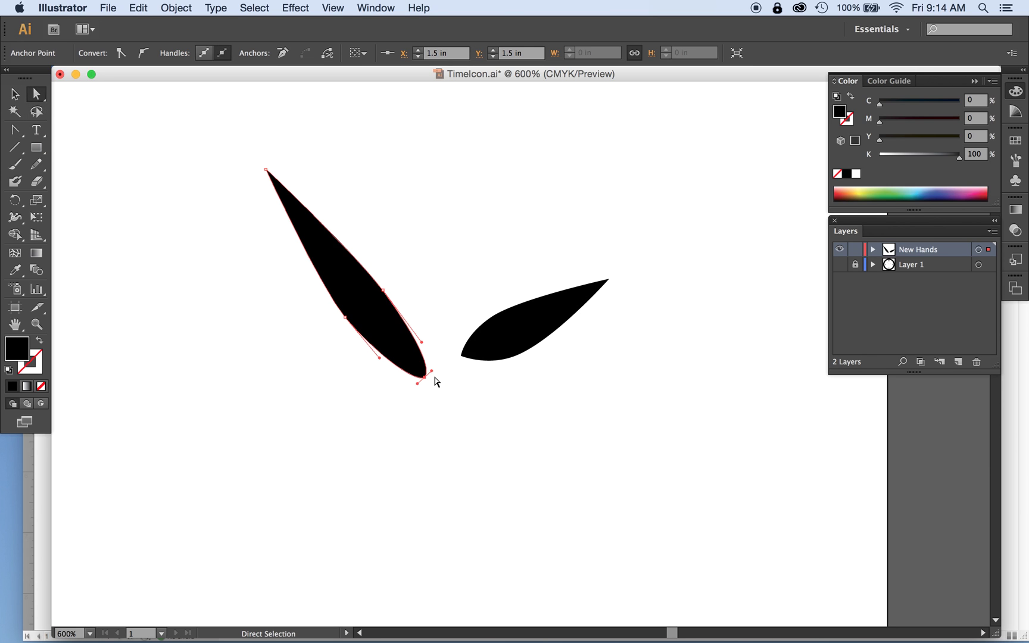
{"action": "mouse_move", "coordinate": [433, 374]}
{"action": "left_mouse_down"}
{"action": "mouse_move", "coordinate": [434, 359]}
{"action": "mouse_move", "coordinate": [427, 366]}
{"action": "mouse_move", "coordinate": [441, 380]}
{"action": "mouse_move", "coordinate": [425, 366]}
{"action": "mouse_move", "coordinate": [433, 375]}
{"action": "left_mouse_up"}
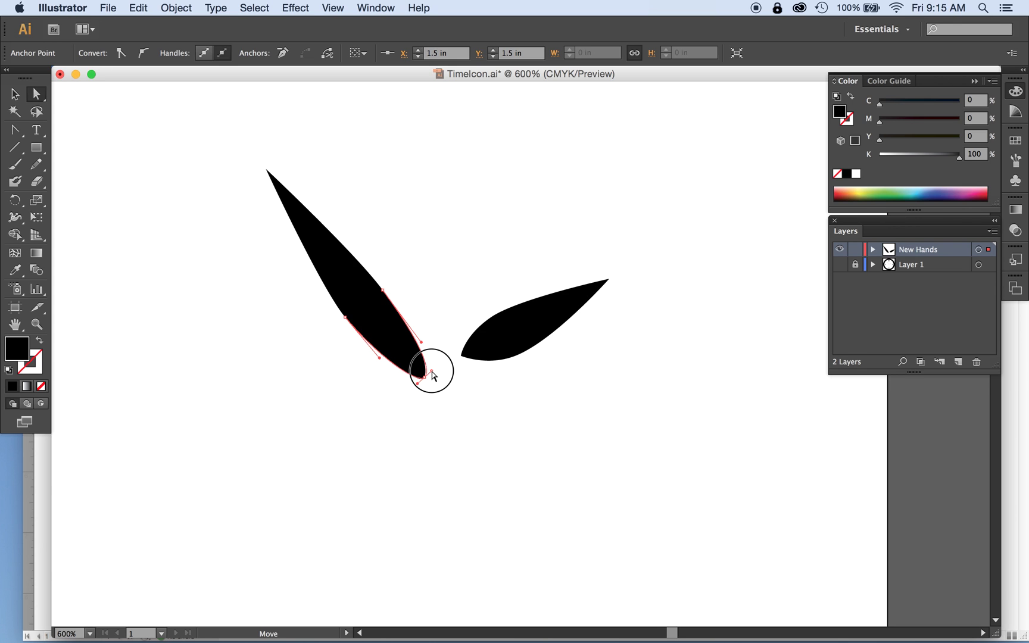
{"action": "left_click", "coordinate": [432, 376]}
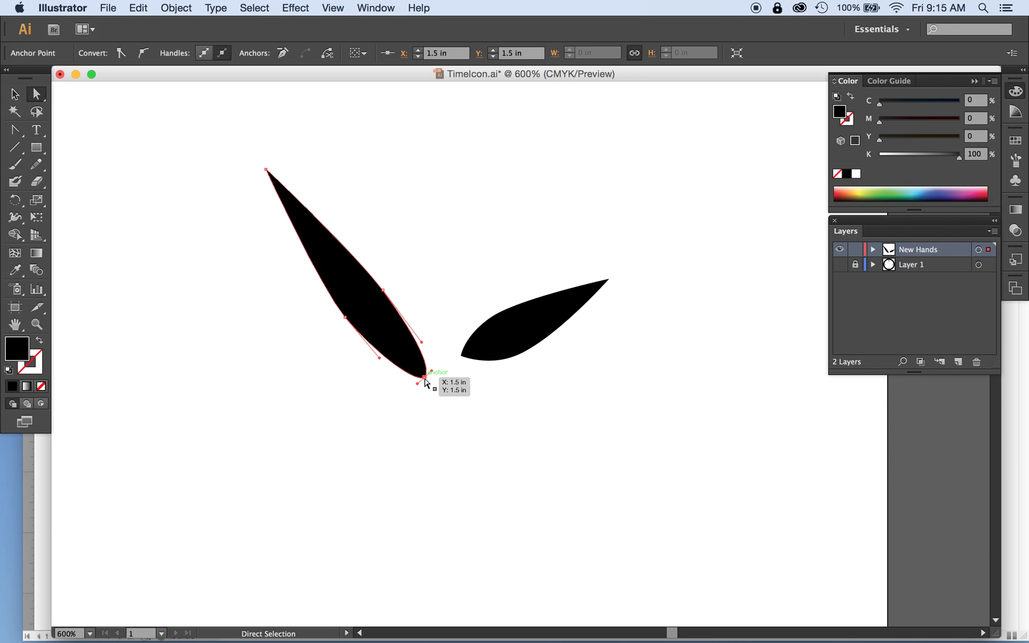
{"action": "left_click", "coordinate": [425, 379]}
{"action": "left_click_drag", "start_coordinate": [433, 375], "coordinate": [432, 373]}
{"action": "left_click", "coordinate": [435, 390]}
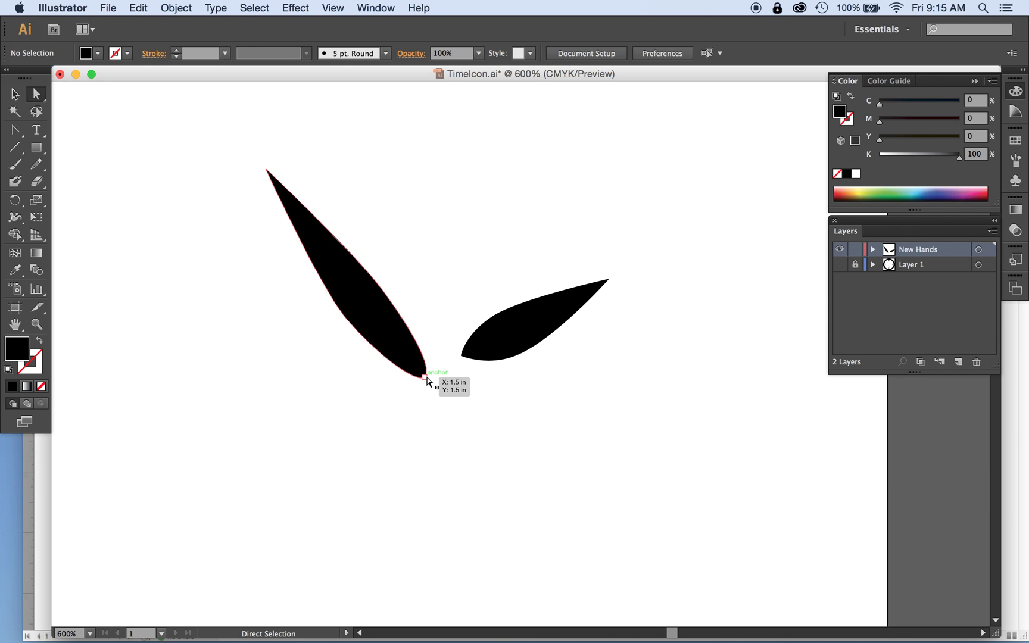
{"action": "left_click_drag", "start_coordinate": [432, 375], "coordinate": [425, 377]}
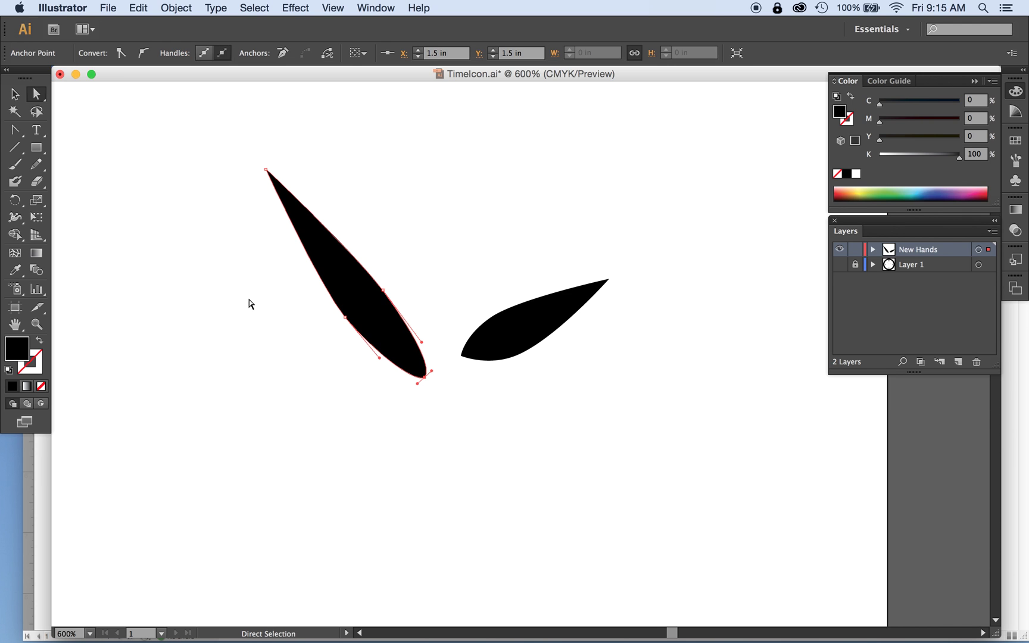
- Round the hour hand's base by converting its corner anchor into a smooth point, then clear the selection
{"action": "left_click", "coordinate": [15, 93]}
{"action": "left_click", "coordinate": [16, 132]}
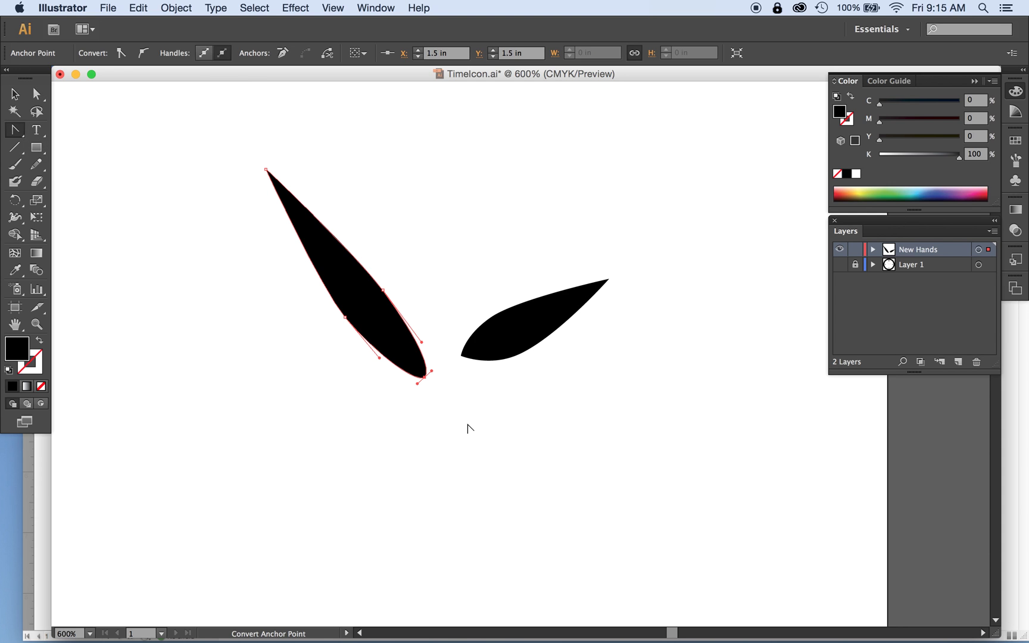
{"action": "left_click_drag", "start_coordinate": [459, 355], "coordinate": [458, 355]}
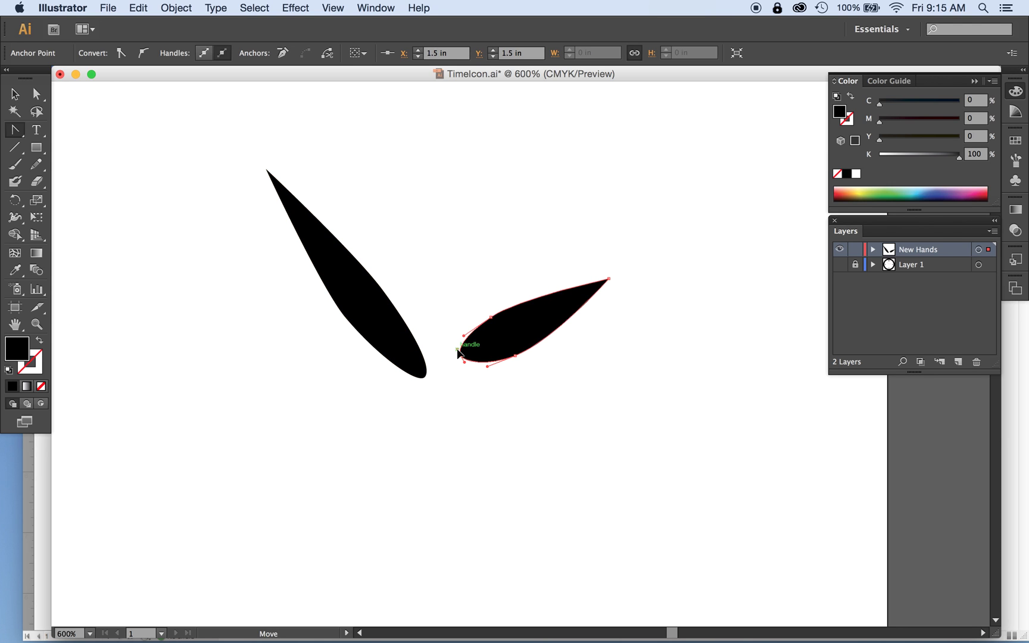
{"action": "left_click", "coordinate": [14, 95]}
{"action": "left_click", "coordinate": [195, 294]}
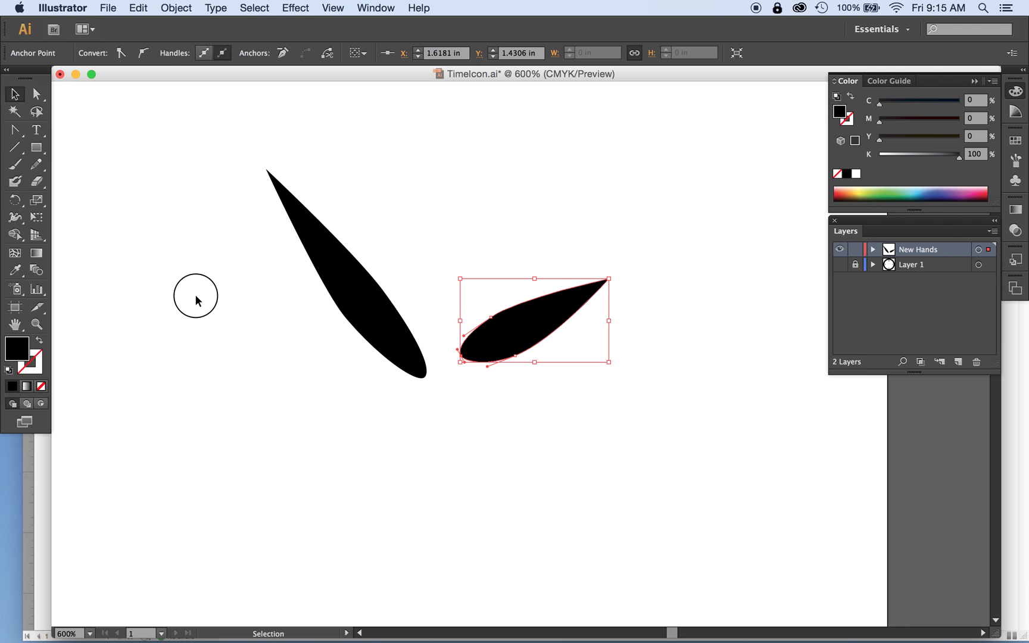
- Convert the minute hand's tip anchor into a slightly rounded smooth point and clear the selection
{"action": "left_click", "coordinate": [299, 220]}
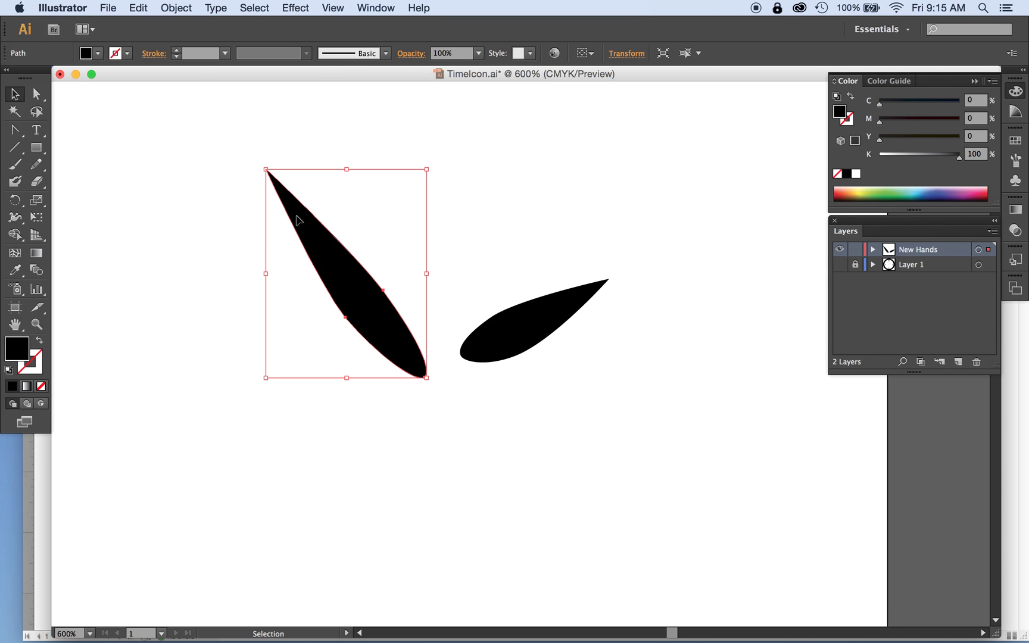
{"action": "left_click", "coordinate": [14, 130]}
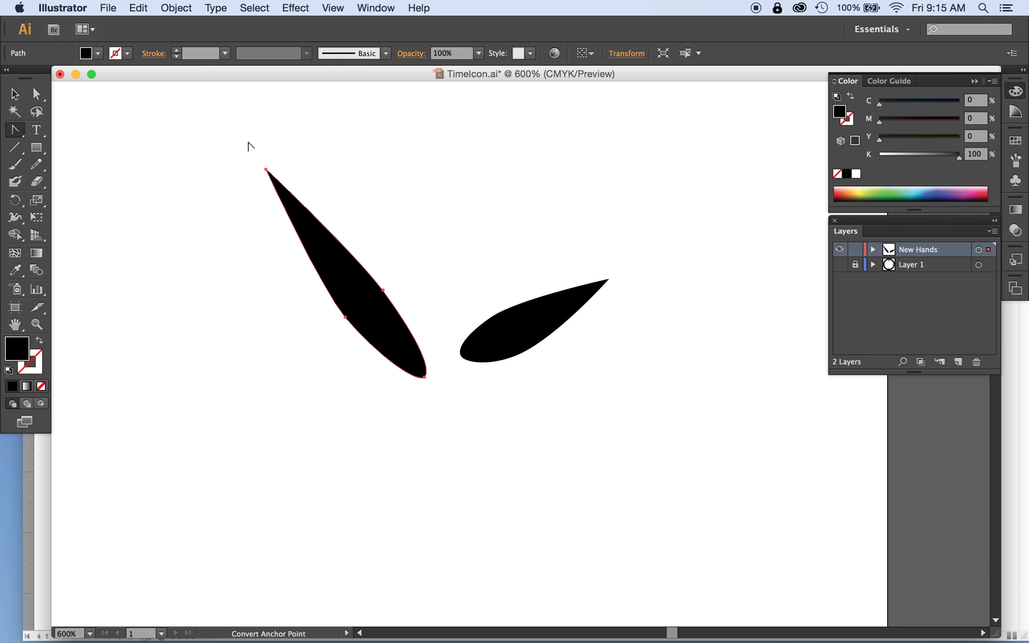
{"action": "left_click_drag", "start_coordinate": [266, 171], "coordinate": [269, 166]}
{"action": "left_click", "coordinate": [13, 97]}
{"action": "left_click", "coordinate": [221, 298]}
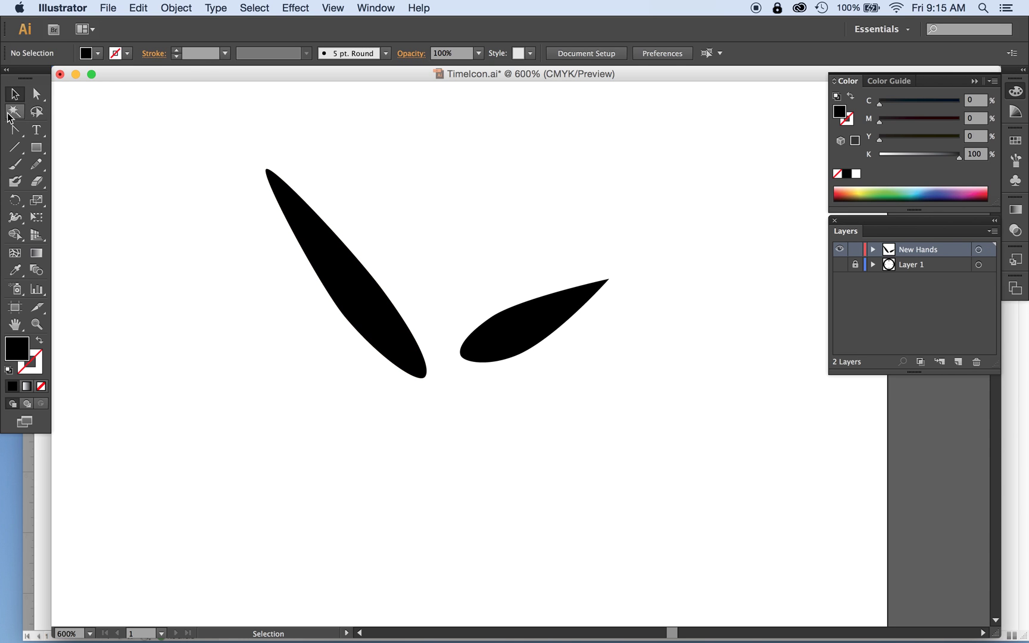
- Swing the minute hand tip's upper direction handle down toward the hand's right edge independently with the Convert Anchor Point tool
{"action": "left_click", "coordinate": [37, 94]}
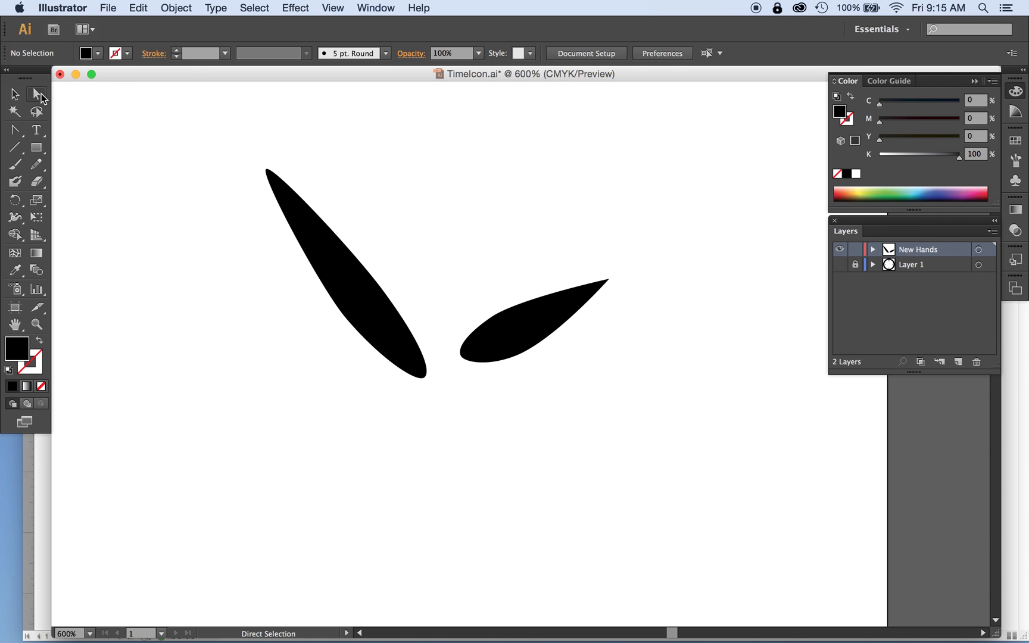
{"action": "left_click", "coordinate": [267, 170]}
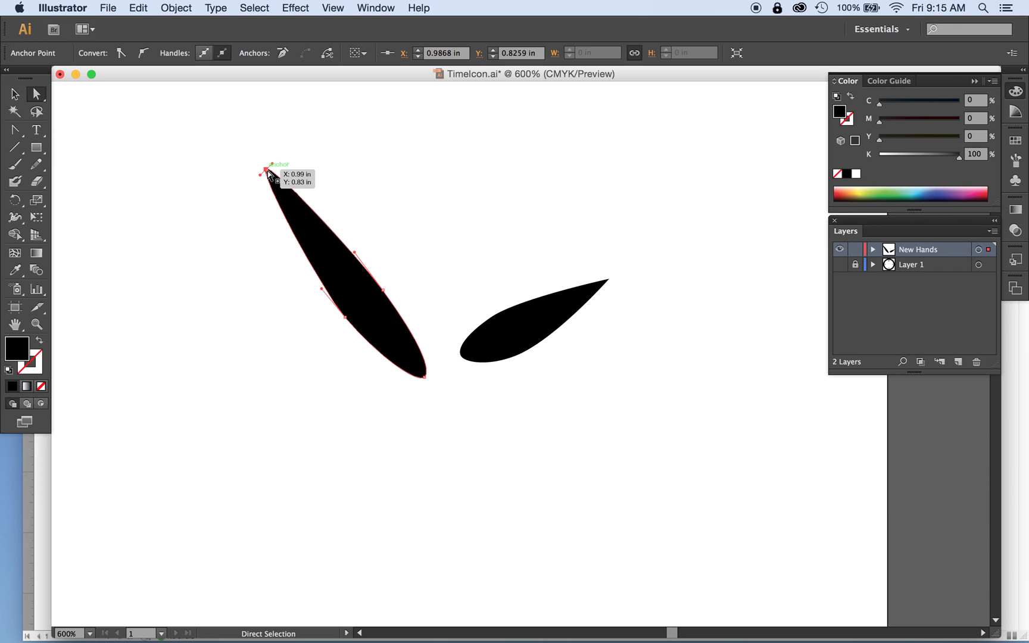
{"action": "left_click", "coordinate": [16, 132]}
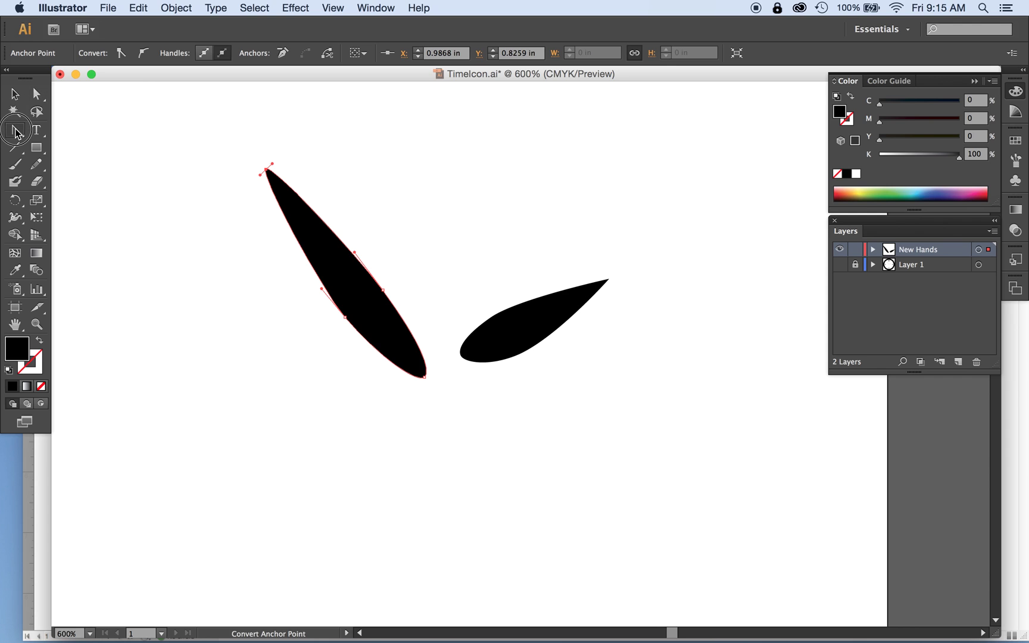
{"action": "left_click", "coordinate": [16, 133]}
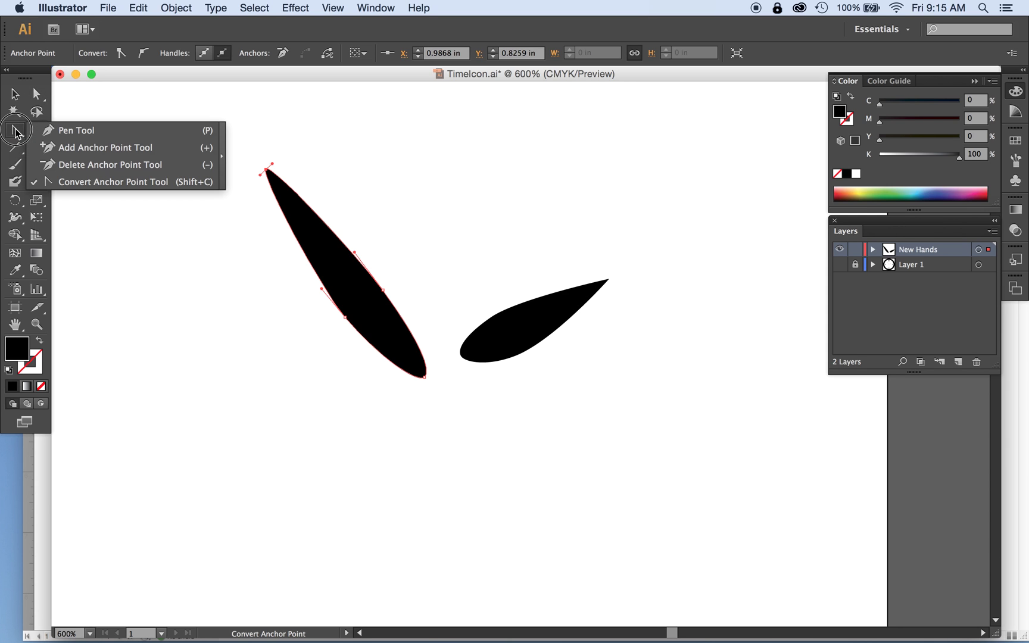
{"action": "left_click", "coordinate": [80, 185]}
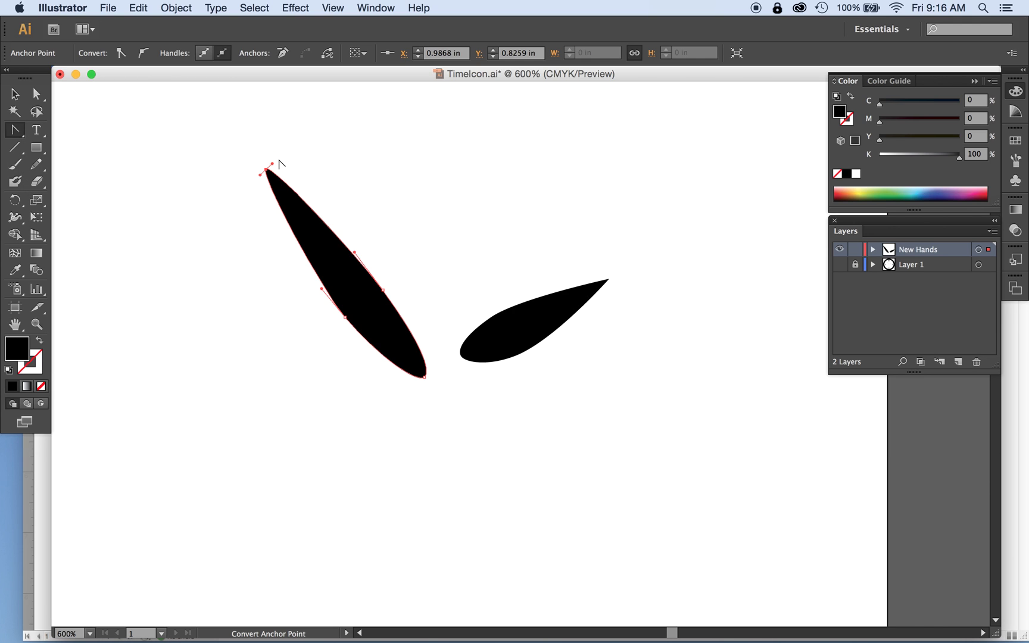
{"action": "left_click_drag", "start_coordinate": [272, 166], "coordinate": [285, 175]}
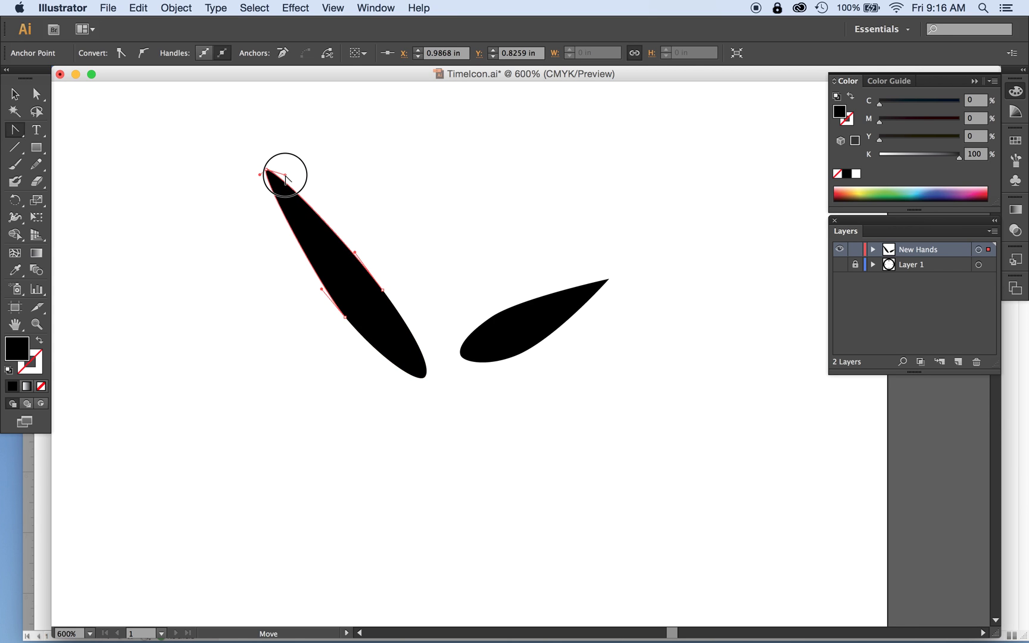
{"action": "left_click_drag", "start_coordinate": [286, 178], "coordinate": [286, 177]}
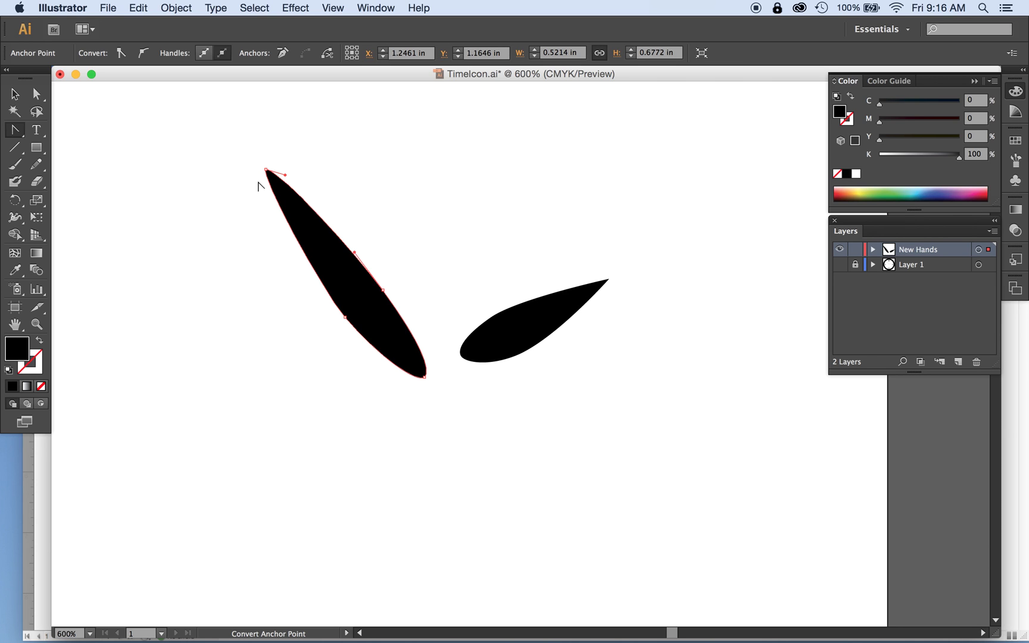
- Reposition the minute hand tip's other direction handle down along the left edge with the Direct Selection tool, then clear the selection
{"action": "key", "text": "a"}
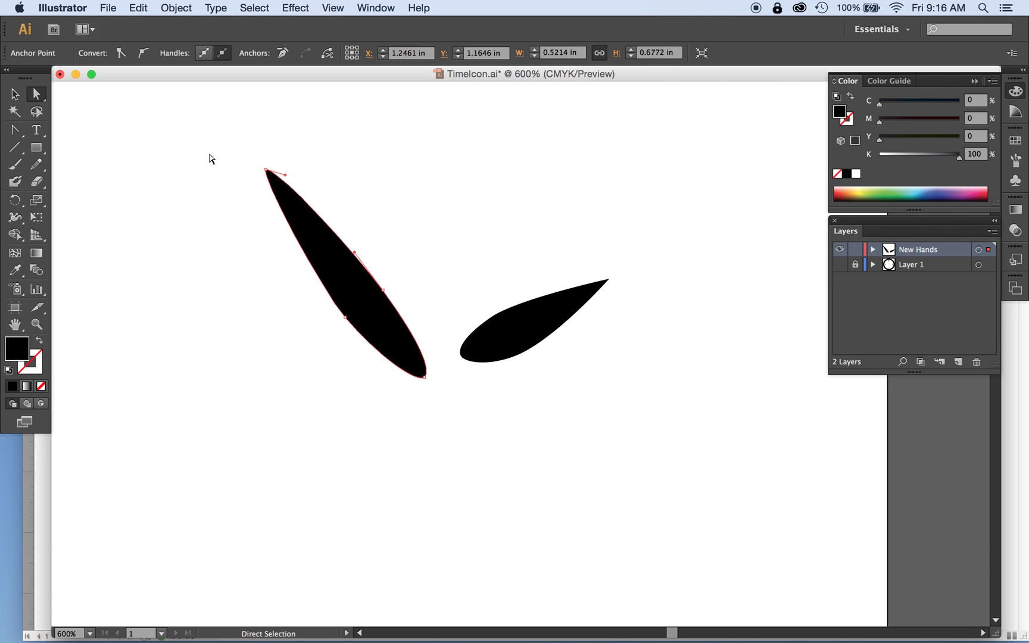
{"action": "left_click", "coordinate": [219, 194]}
{"action": "left_click", "coordinate": [266, 170]}
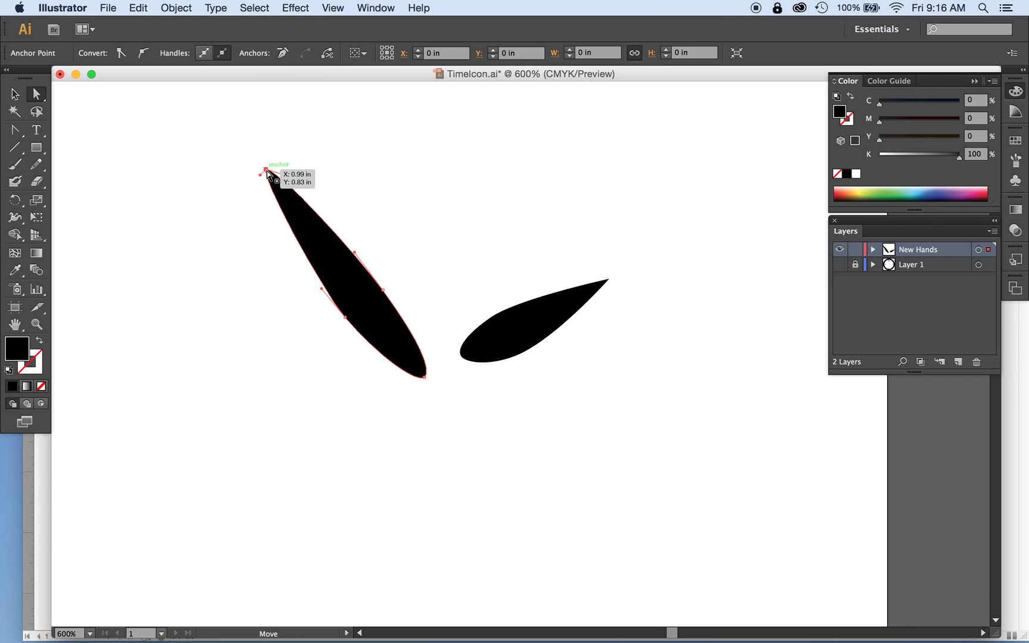
{"action": "left_click_drag", "start_coordinate": [259, 177], "coordinate": [337, 190]}
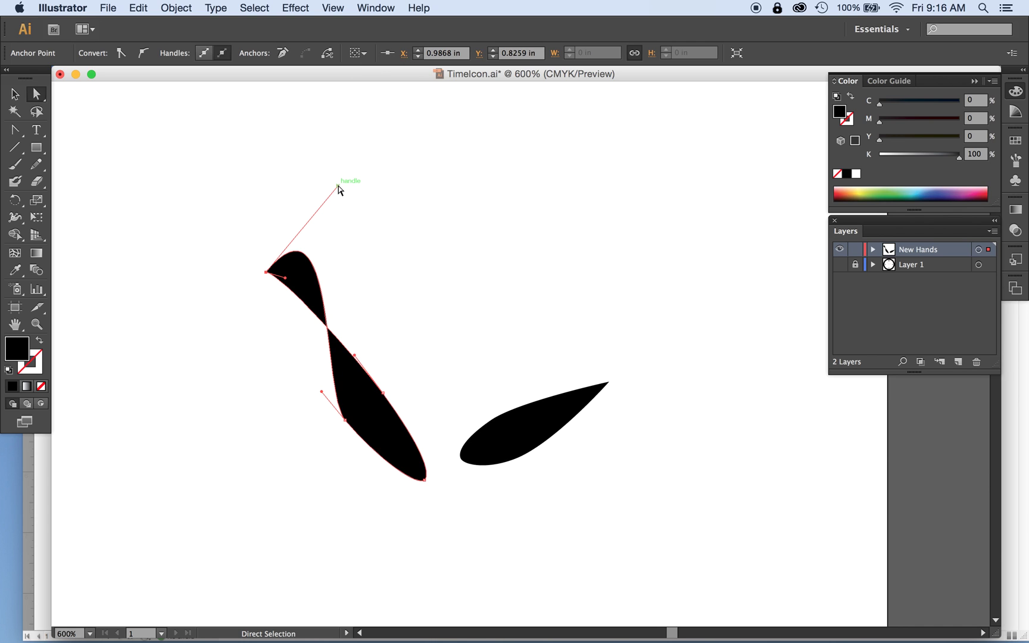
{"action": "key", "text": "super+z"}
{"action": "left_click_drag", "start_coordinate": [207, 238], "coordinate": [266, 289]}
{"action": "left_click", "coordinate": [359, 239]}
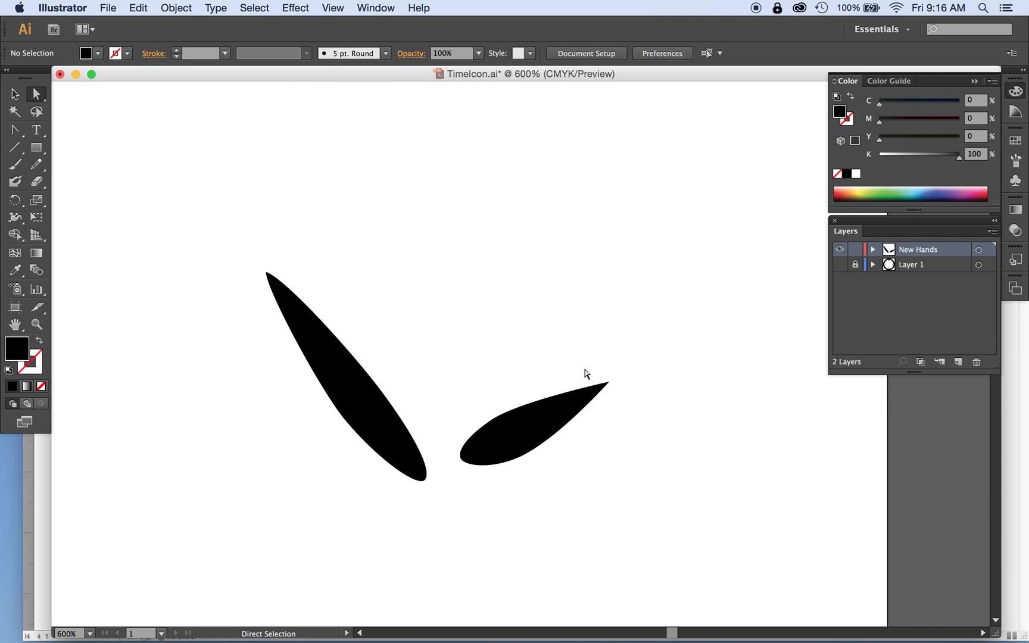
- Convert the hour hand's tip anchor into a curve and angle its lower direction handle back along the lower edge
{"action": "left_click", "coordinate": [609, 383]}
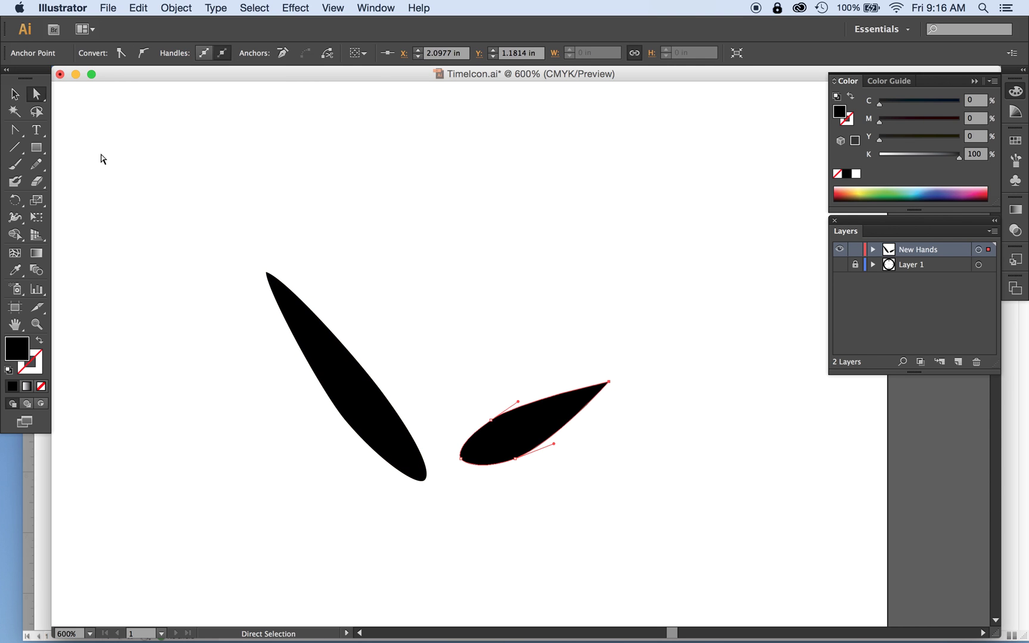
{"action": "left_click", "coordinate": [15, 129]}
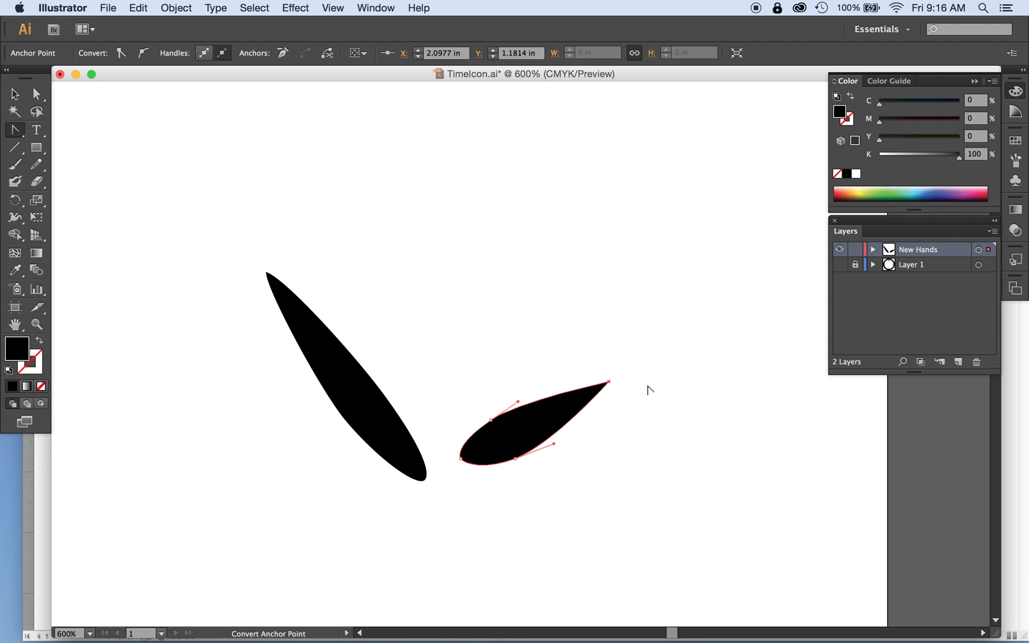
{"action": "mouse_move", "coordinate": [609, 384]}
{"action": "left_mouse_down"}
{"action": "mouse_move", "coordinate": [615, 393]}
{"action": "mouse_move", "coordinate": [600, 404]}
{"action": "left_mouse_up"}
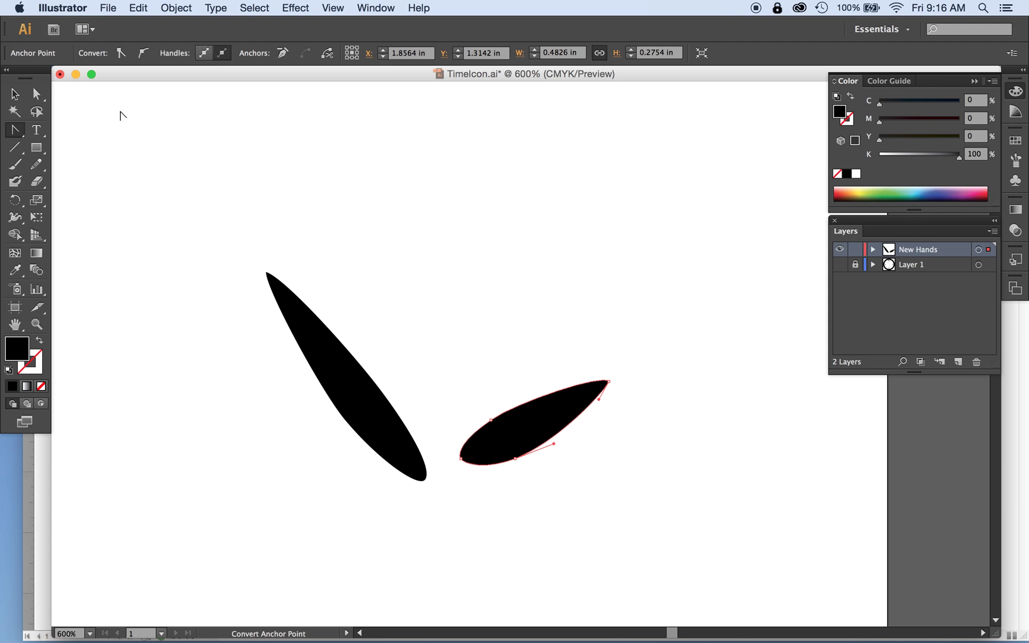
- Pull the hour hand tip's upper direction handle back along the upper edge with the Direct Selection tool and clear the selection
{"action": "left_click", "coordinate": [37, 94]}
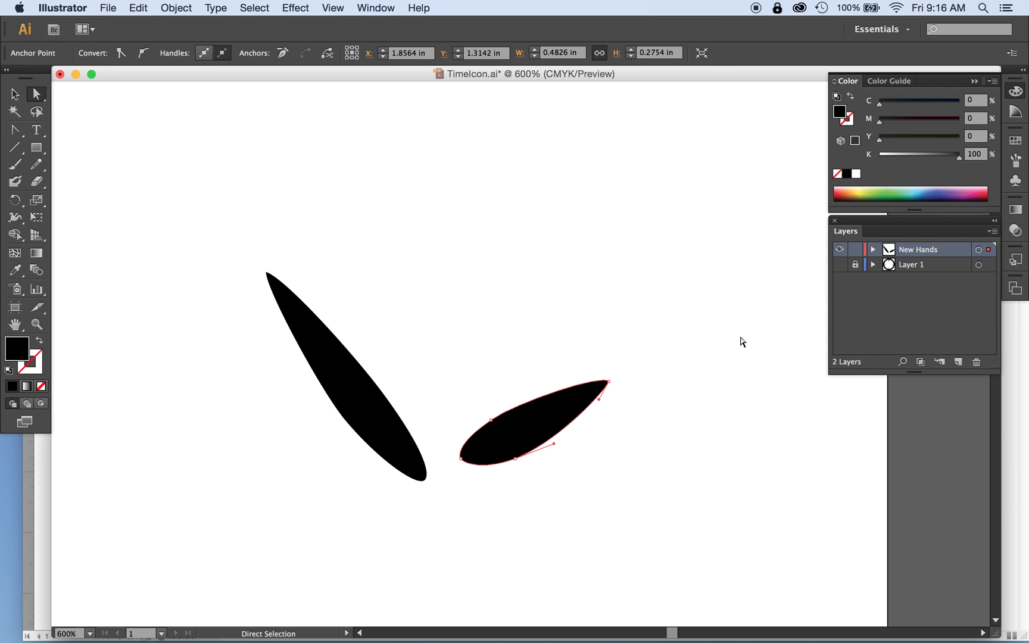
{"action": "left_click", "coordinate": [609, 382]}
{"action": "mouse_move", "coordinate": [603, 374]}
{"action": "left_mouse_down"}
{"action": "mouse_move", "coordinate": [588, 373]}
{"action": "mouse_move", "coordinate": [590, 382]}
{"action": "left_mouse_up"}
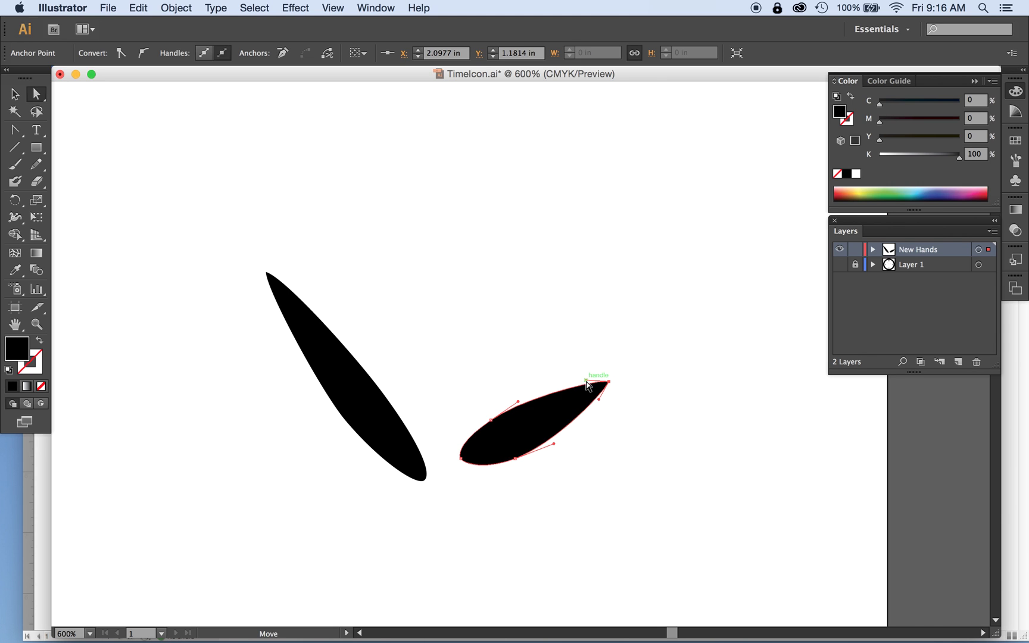
{"action": "left_click", "coordinate": [652, 422]}
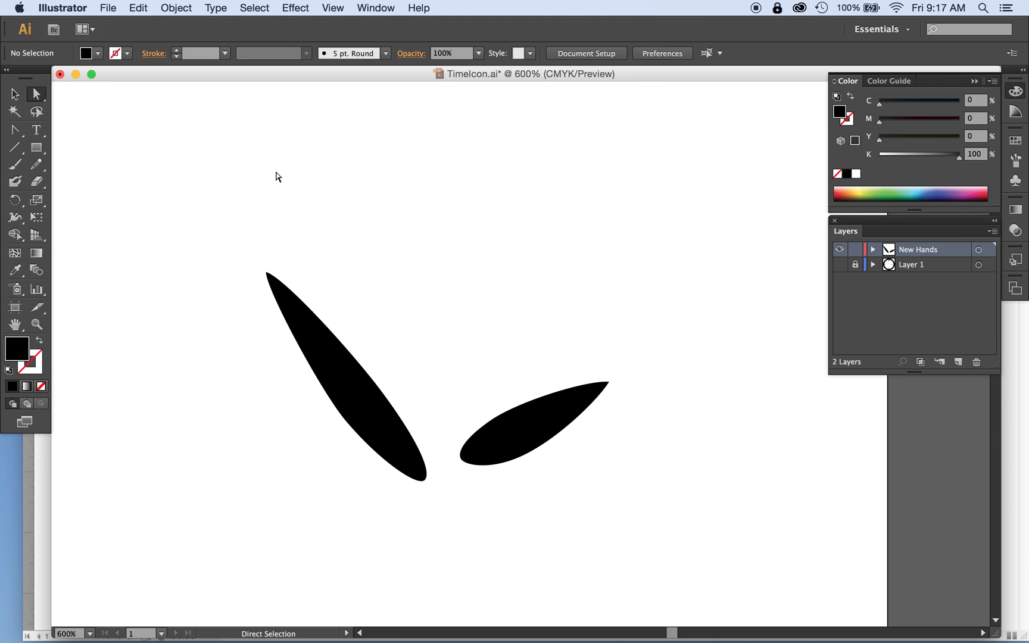
- Move the hour hand back so its base meets the minute hand's base, and make Layer 1 visible
{"action": "left_click", "coordinate": [18, 98]}
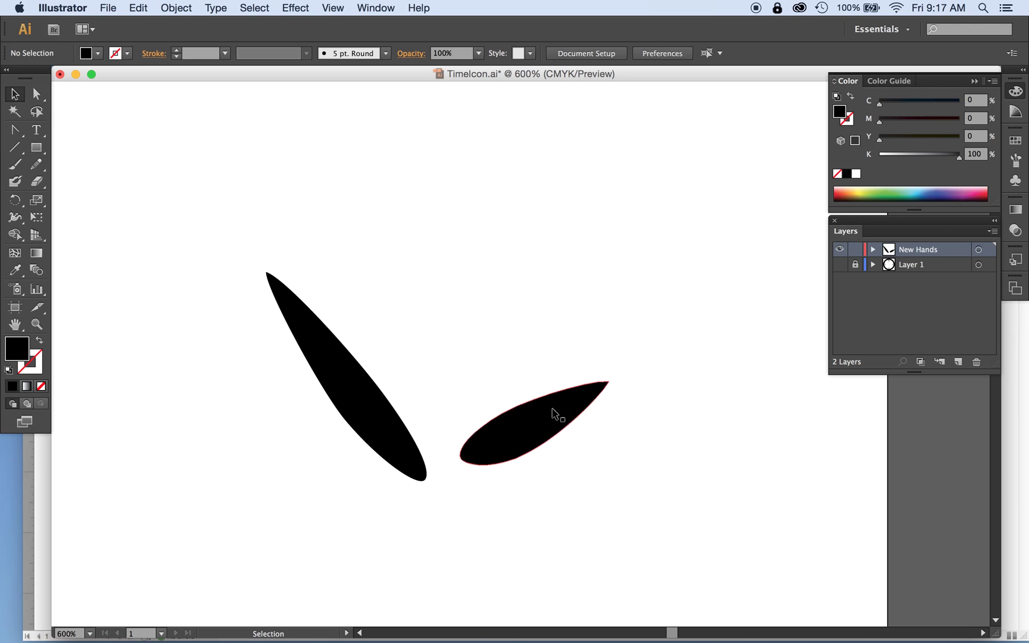
{"action": "left_click_drag", "start_coordinate": [539, 434], "coordinate": [476, 461]}
{"action": "left_click", "coordinate": [839, 265]}
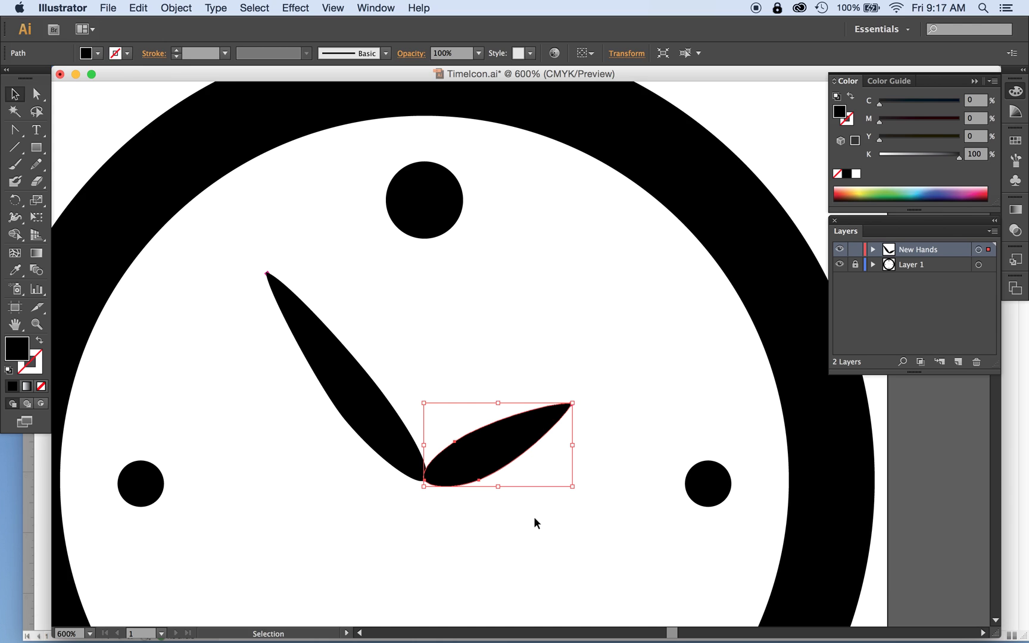
- Unlock Layer 1 and place a small black dot at the clock's centre, where the two hands' bases meet
{"action": "left_click", "coordinate": [536, 522]}
{"action": "key", "text": "super+0"}
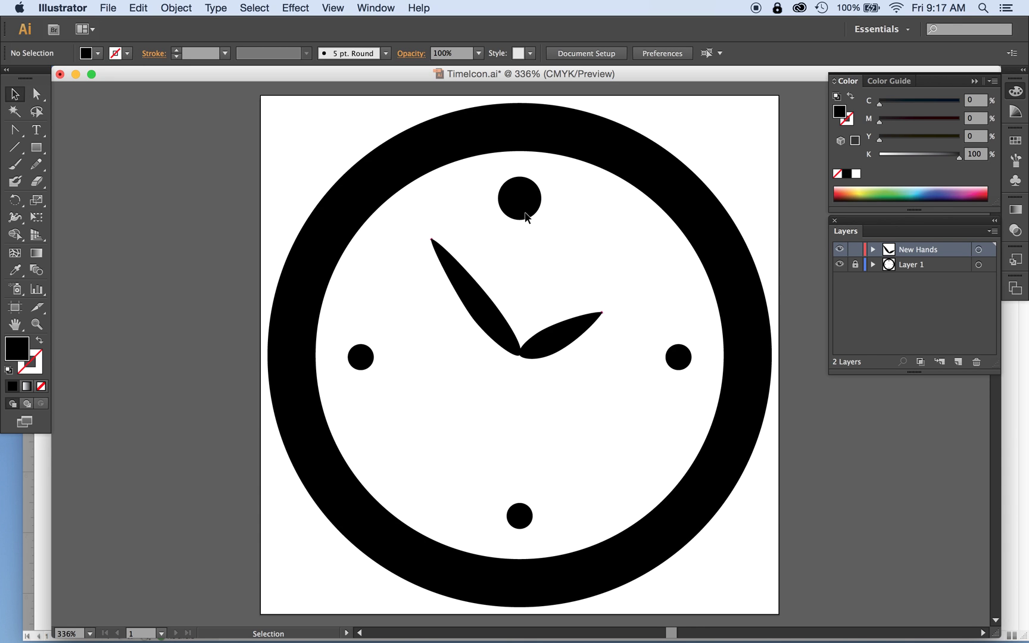
{"action": "left_click", "coordinate": [855, 265]}
{"action": "left_click_drag", "start_coordinate": [528, 207], "coordinate": [506, 370]}
{"action": "left_click", "coordinate": [571, 418]}
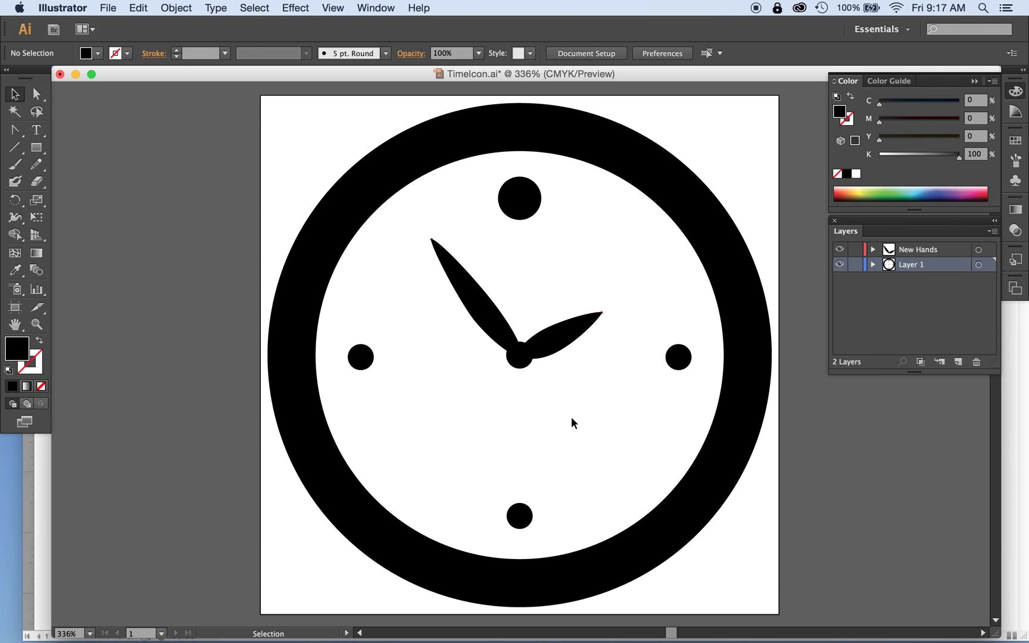
- Lock and hide the New Hands layer, then set the stroke of both old magenta hand lines on Layer 1 to None
{"action": "left_click", "coordinate": [855, 249]}
{"action": "left_click", "coordinate": [840, 249]}
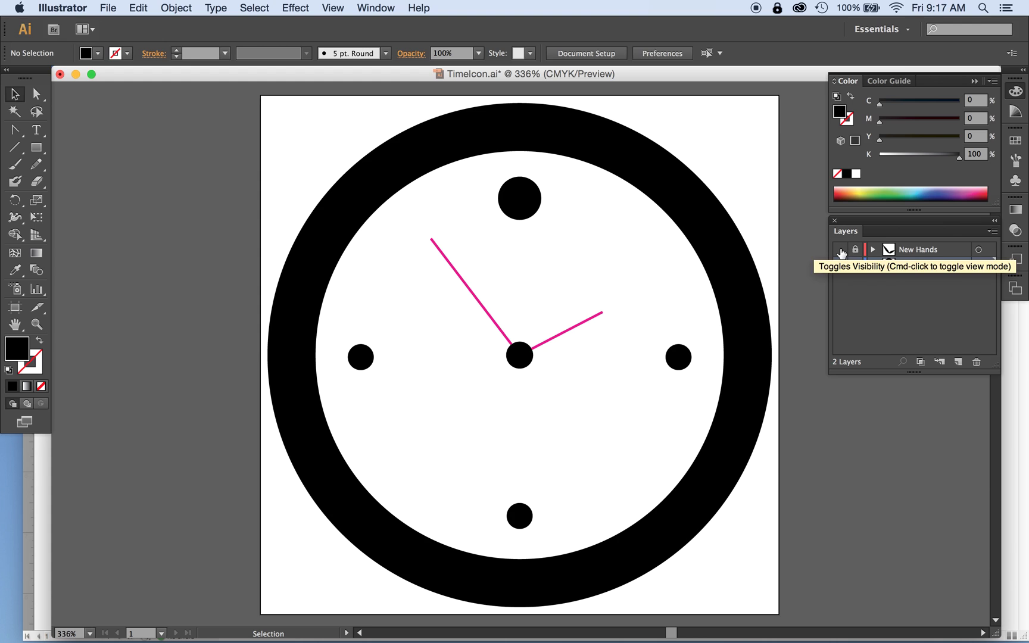
{"action": "left_click", "coordinate": [561, 332]}
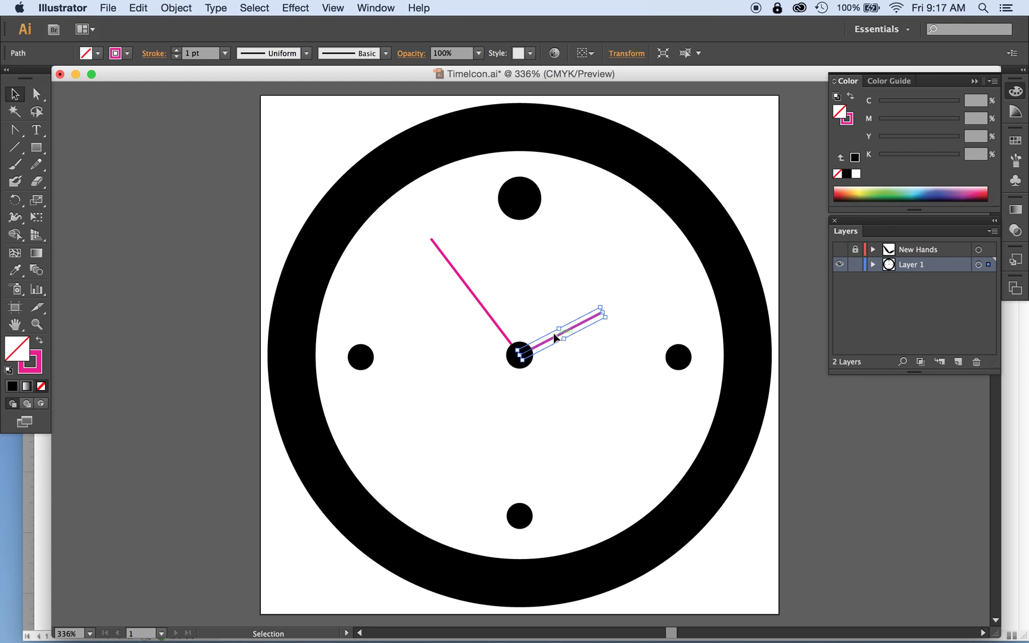
{"action": "left_click", "coordinate": [483, 306], "text": "shift"}
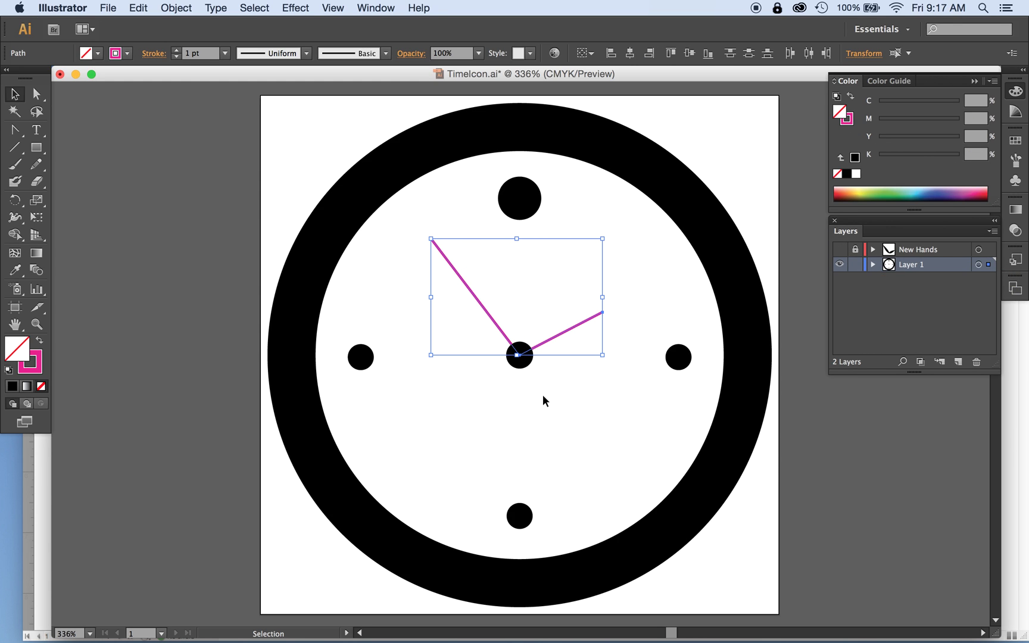
{"action": "left_click", "coordinate": [128, 53]}
{"action": "left_click", "coordinate": [10, 77]}
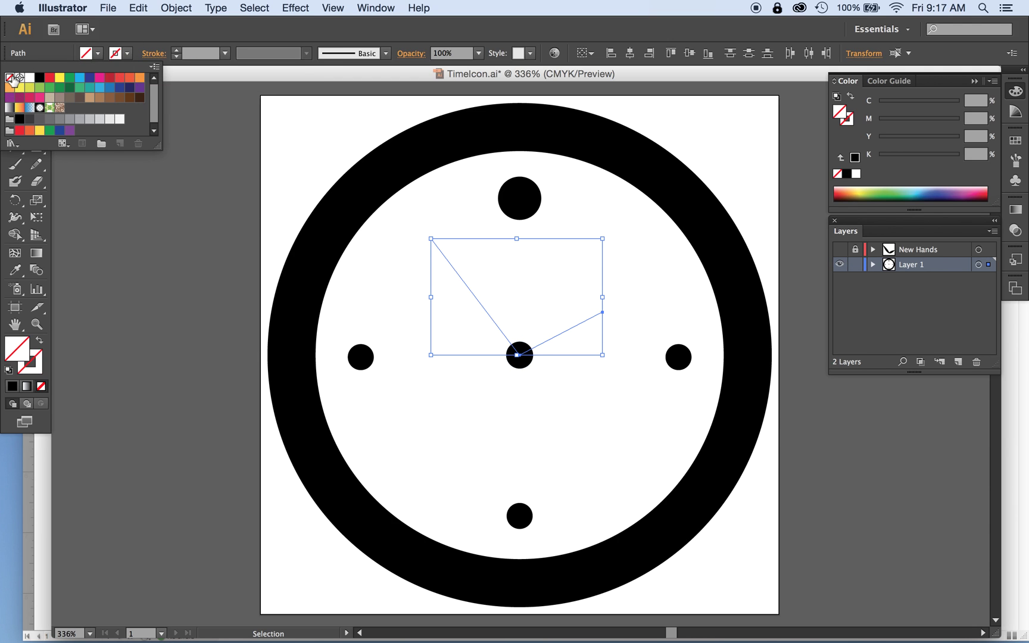
{"action": "left_click", "coordinate": [177, 176]}
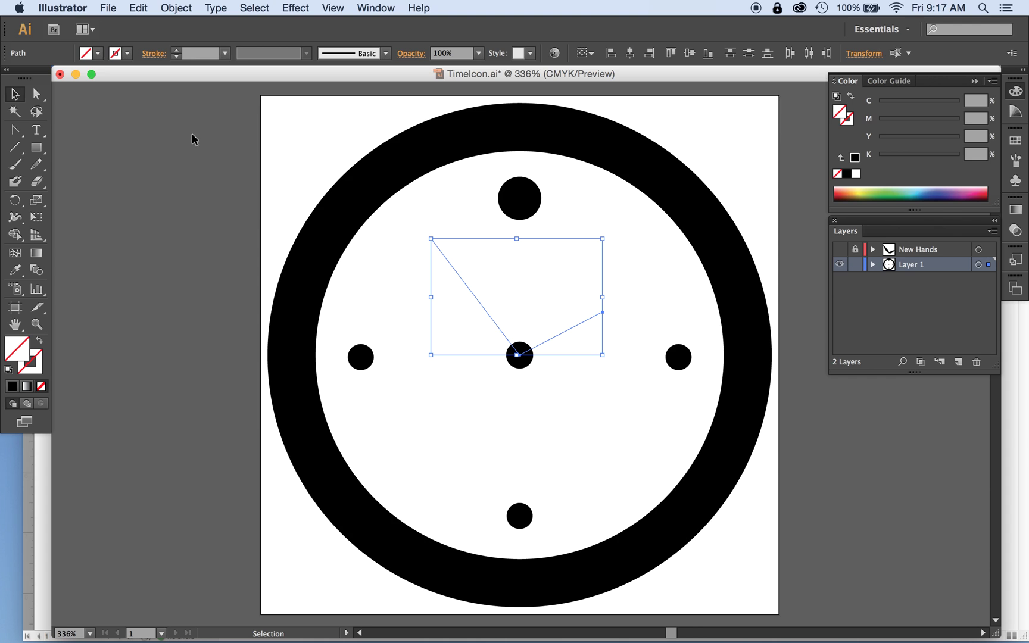
{"action": "left_click", "coordinate": [305, 130]}
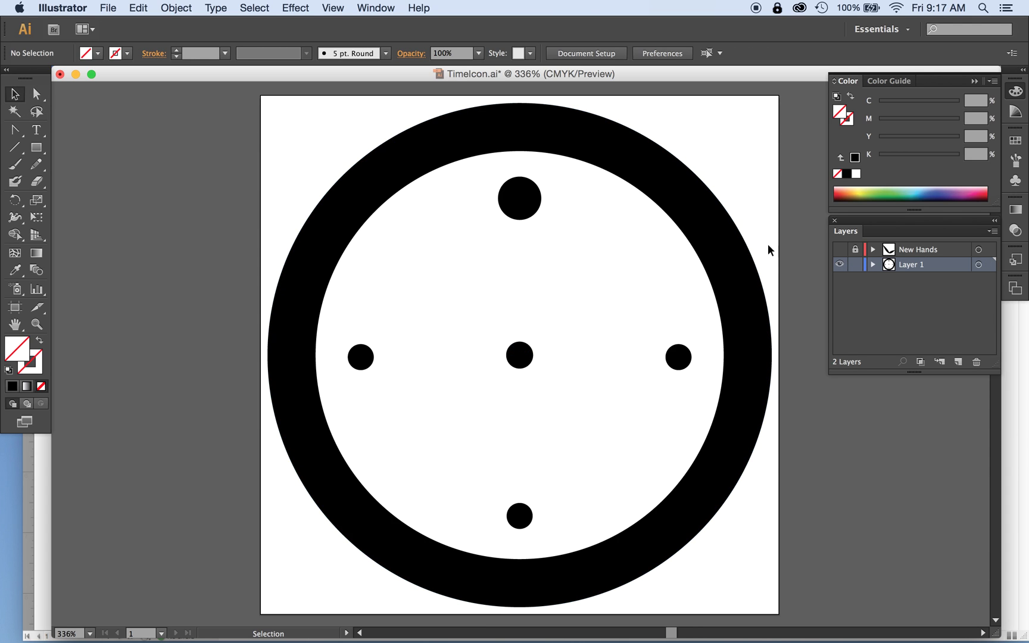
- Show and unlock the New Hands layer, then nudge the hour hand two increments right and one up from the centre dot
{"action": "left_click", "coordinate": [840, 251]}
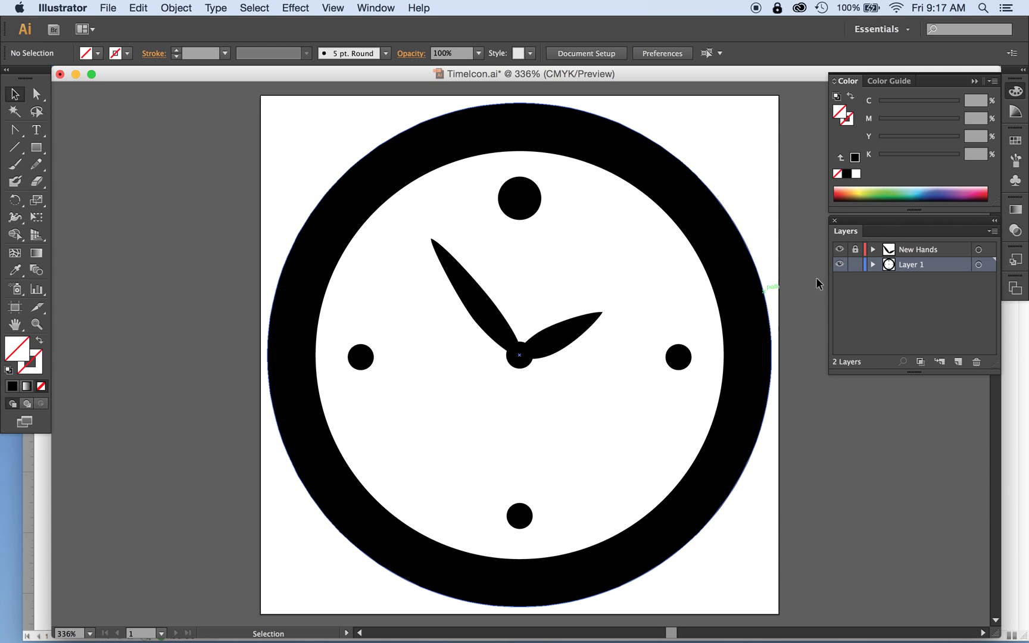
{"action": "left_click", "coordinate": [856, 250]}
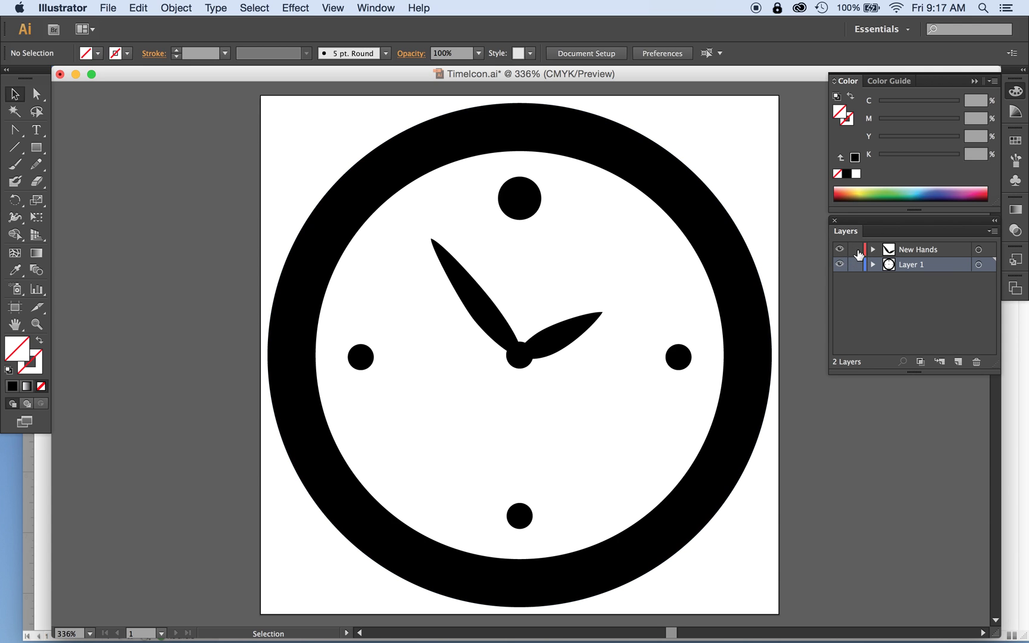
{"action": "left_click", "coordinate": [565, 345]}
{"action": "key", "text": "Right"}
{"action": "key", "text": "Right"}
{"action": "key", "text": "Up"}
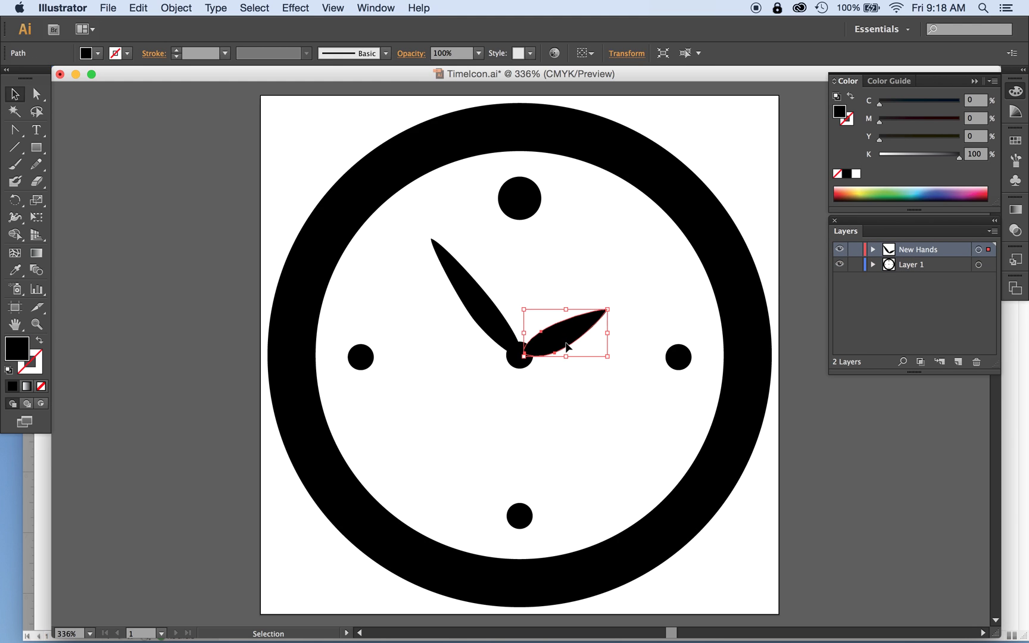
- Try nudging the hour hand one increment further right and up, then return it by the same amount
{"action": "key", "text": "Right"}
{"action": "key", "text": "Up"}
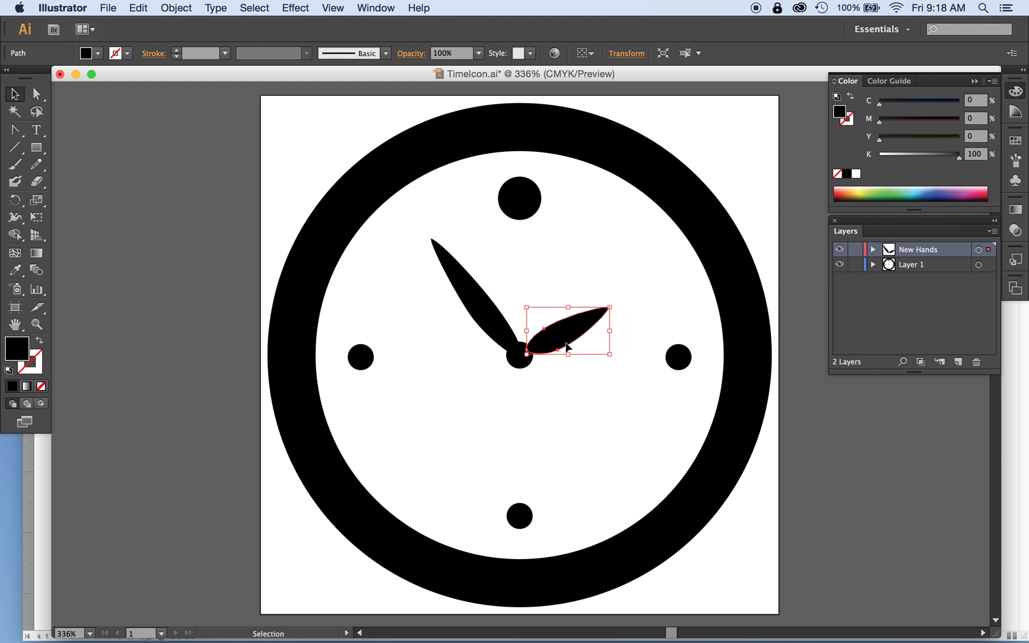
{"action": "left_click", "coordinate": [524, 441]}
{"action": "left_click", "coordinate": [554, 350]}
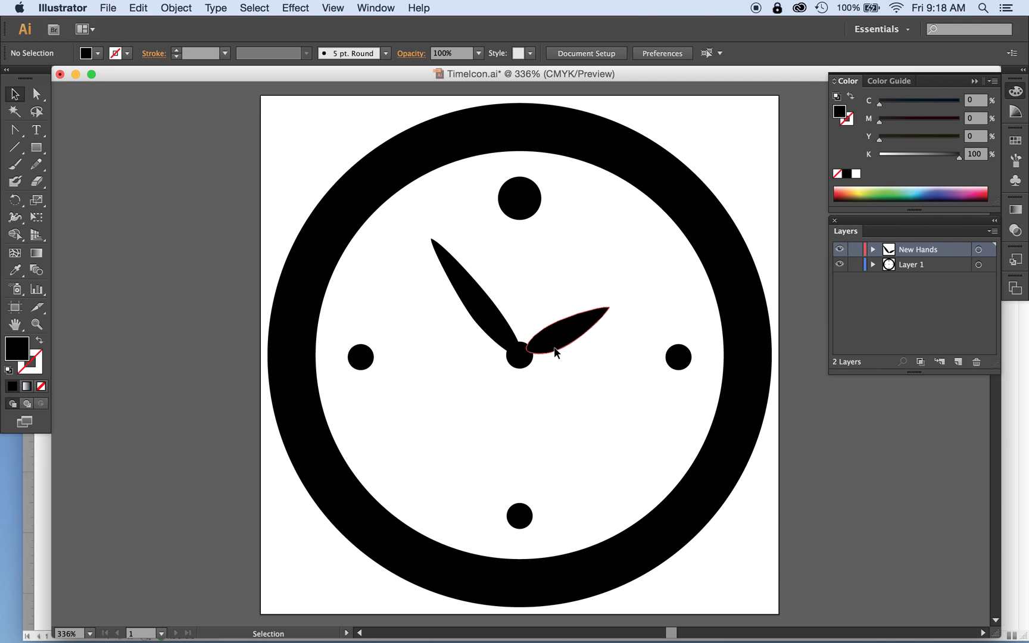
{"action": "key", "text": "Left"}
{"action": "key", "text": "Down"}
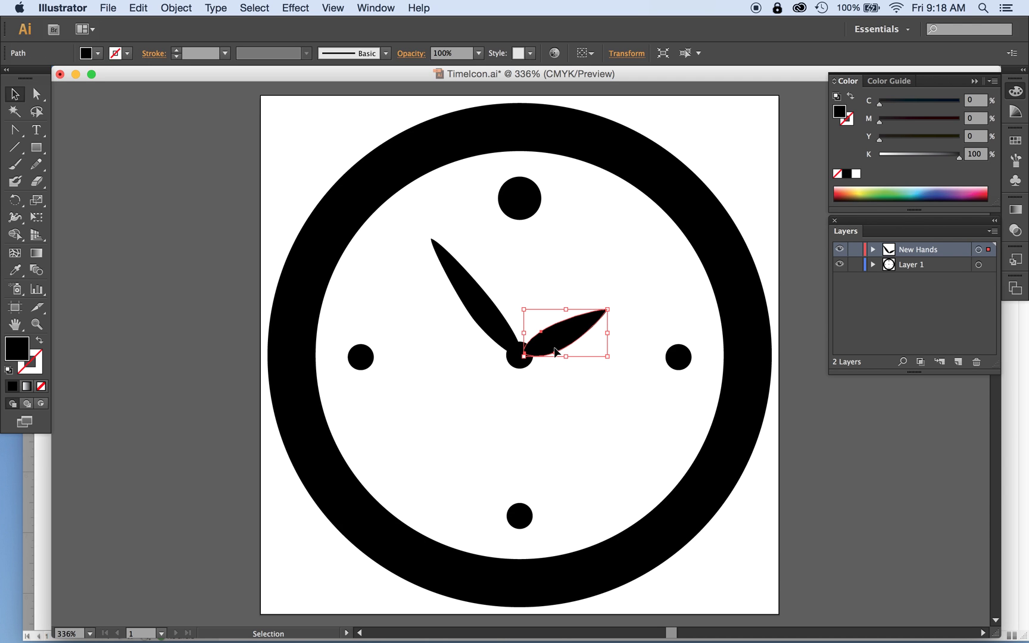
- Clear the selection and save TimeIcon.ai, continuing with the legacy format
{"action": "left_click", "coordinate": [549, 465]}
{"action": "scroll", "coordinate": [549, 465], "scroll_direction": "right", "scroll_amount": 5}
{"action": "scroll", "coordinate": [549, 464], "scroll_direction": "up", "scroll_amount": 1}
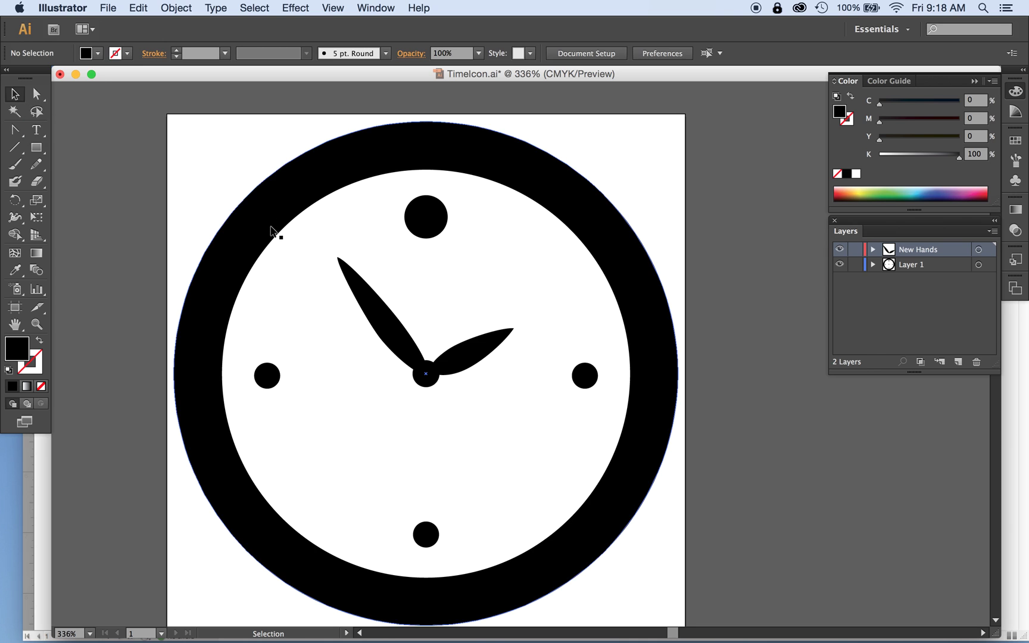
{"action": "key", "text": "super+s"}
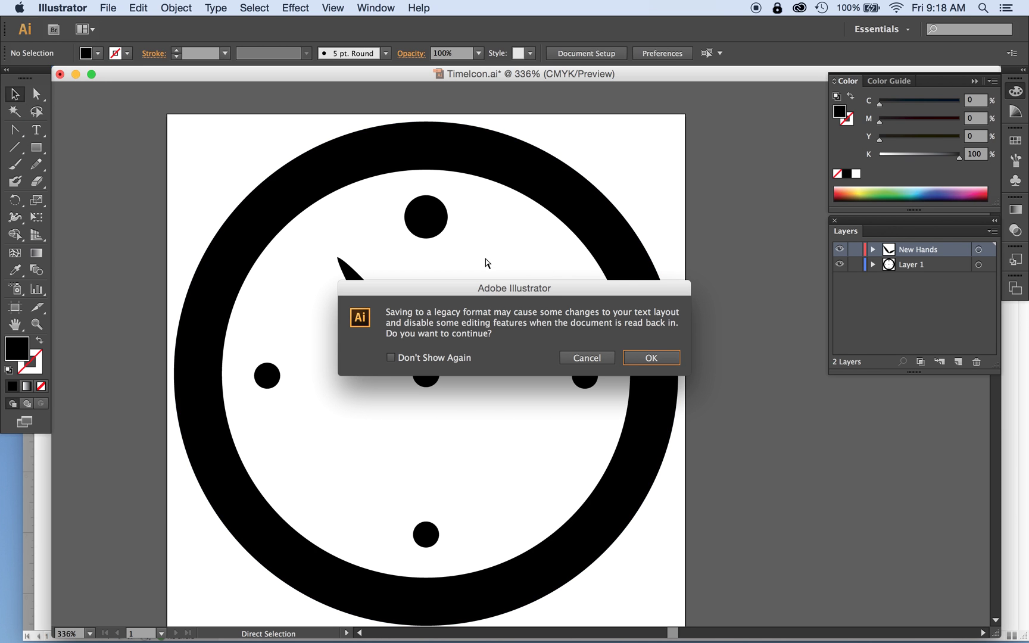
{"action": "left_click", "coordinate": [651, 357]}
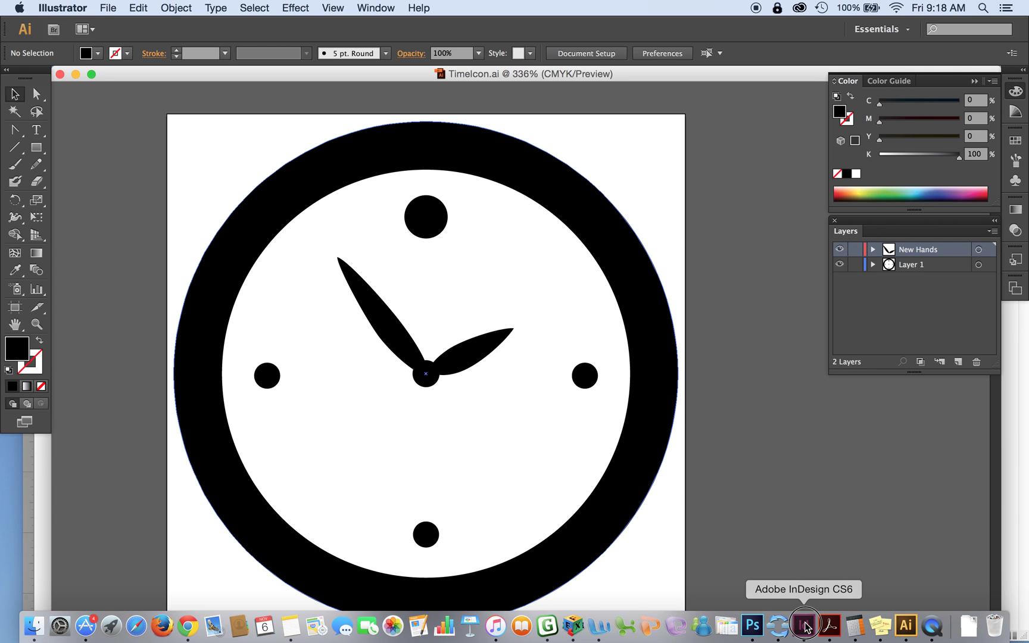
- Switch to InDesign and update all instances of the TimeIcon.ai link, accepting the source file's current layer visibility for each
{"action": "left_click", "coordinate": [805, 625]}
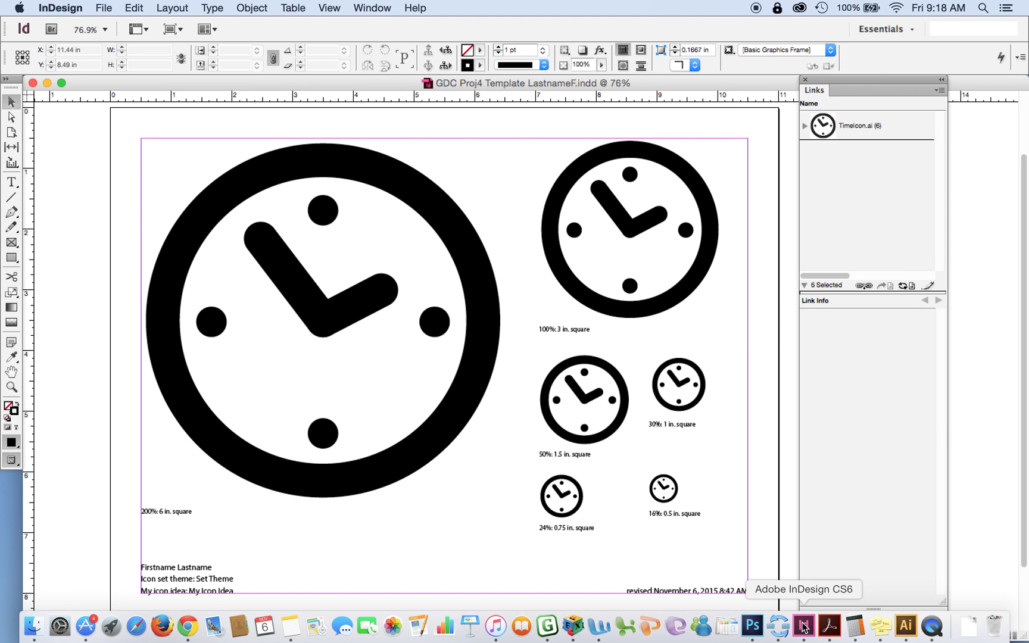
{"action": "left_click", "coordinate": [846, 132]}
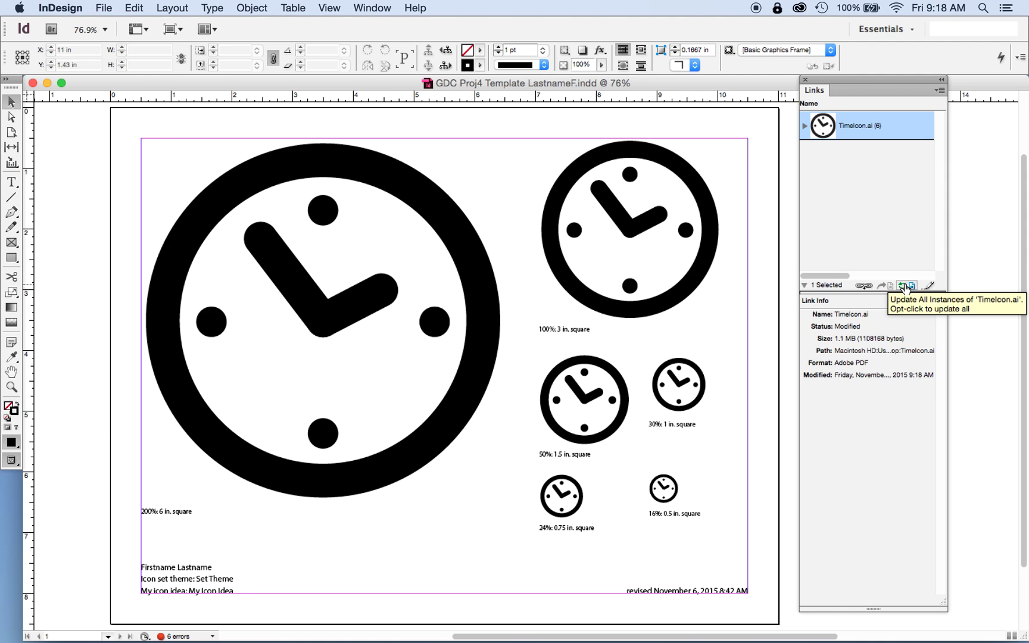
{"action": "left_click", "coordinate": [804, 126]}
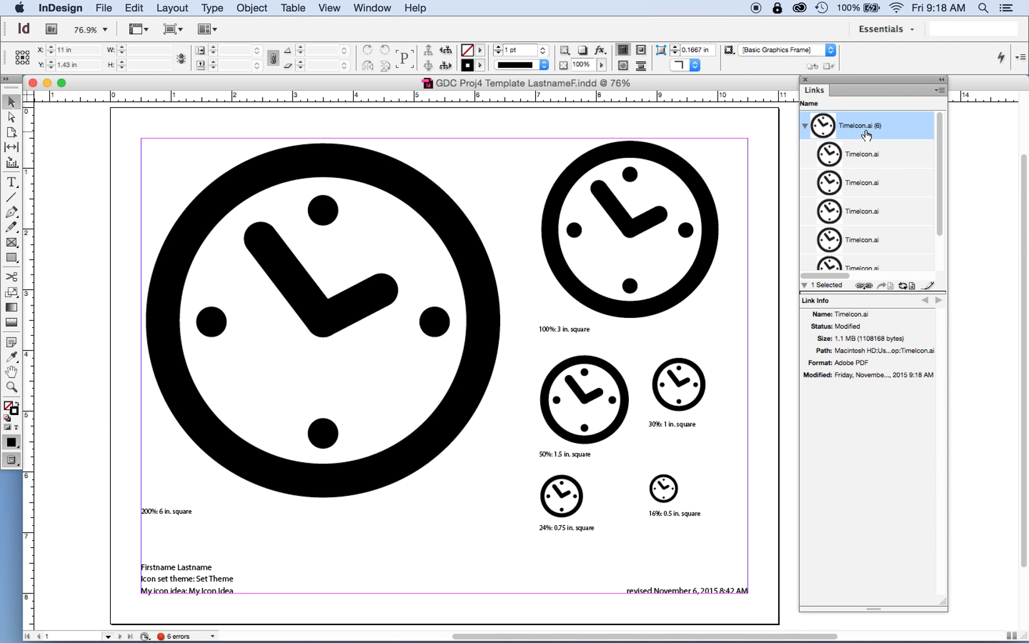
{"action": "left_click", "coordinate": [903, 288]}
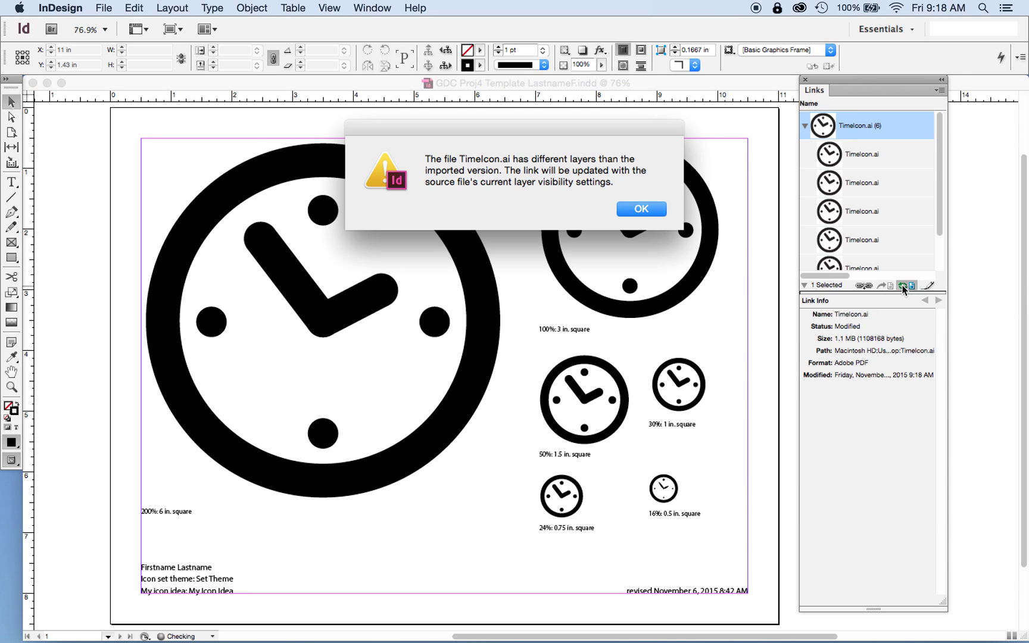
{"action": "left_click", "coordinate": [643, 208]}
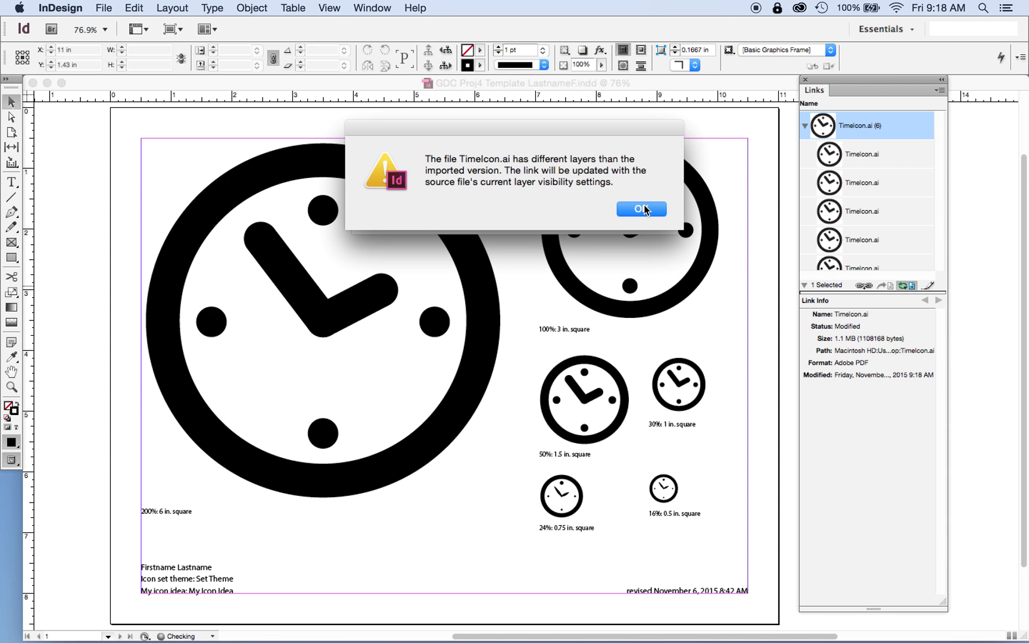
{"action": "left_click", "coordinate": [642, 208]}
{"action": "left_click", "coordinate": [643, 209]}
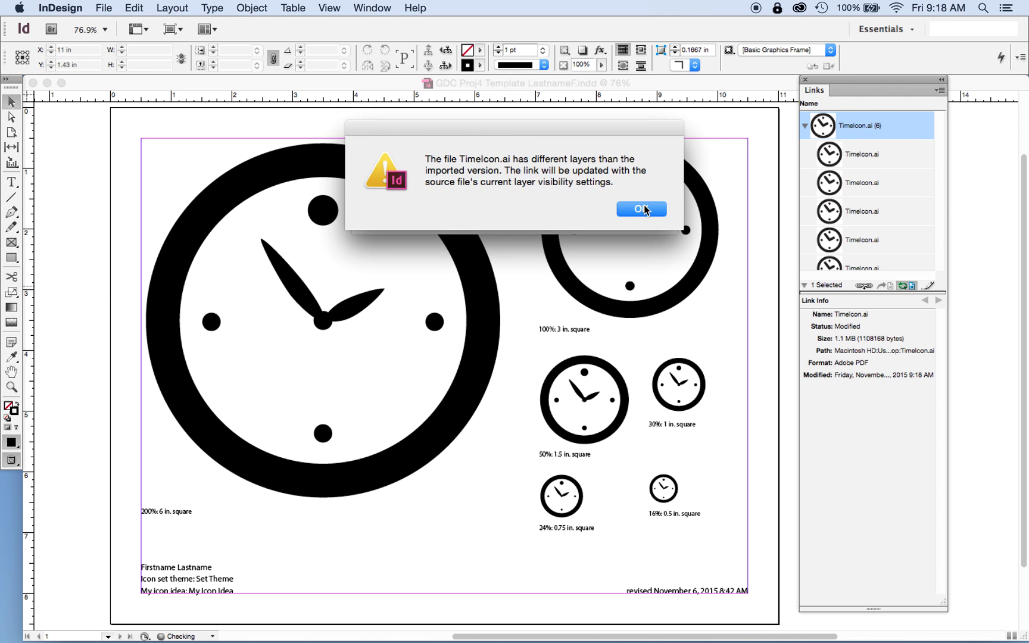
{"action": "left_click", "coordinate": [642, 208]}
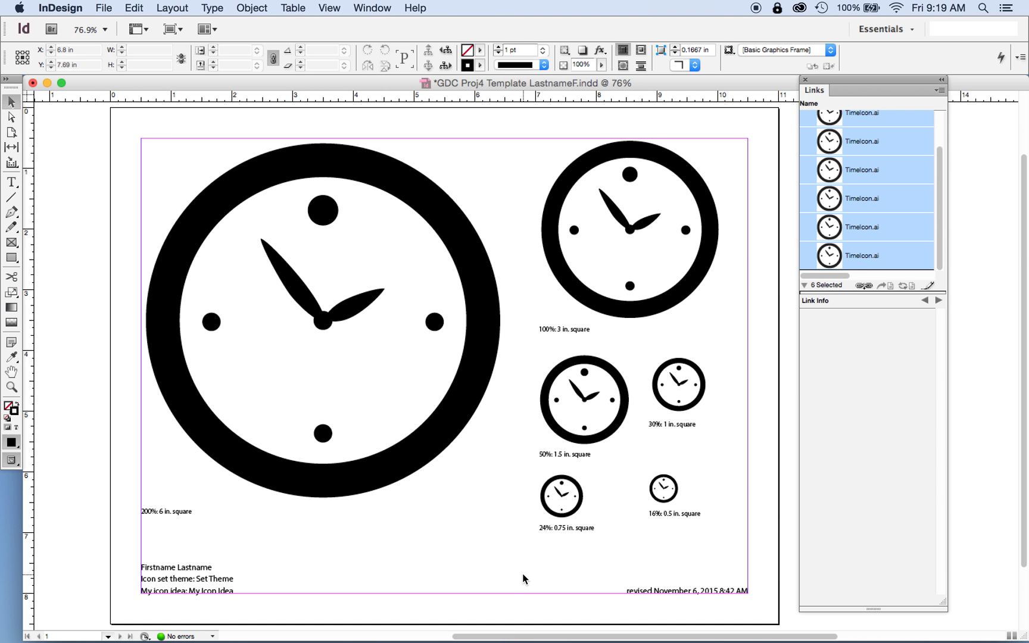
{"action": "mouse_move", "coordinate": [439, 641]}
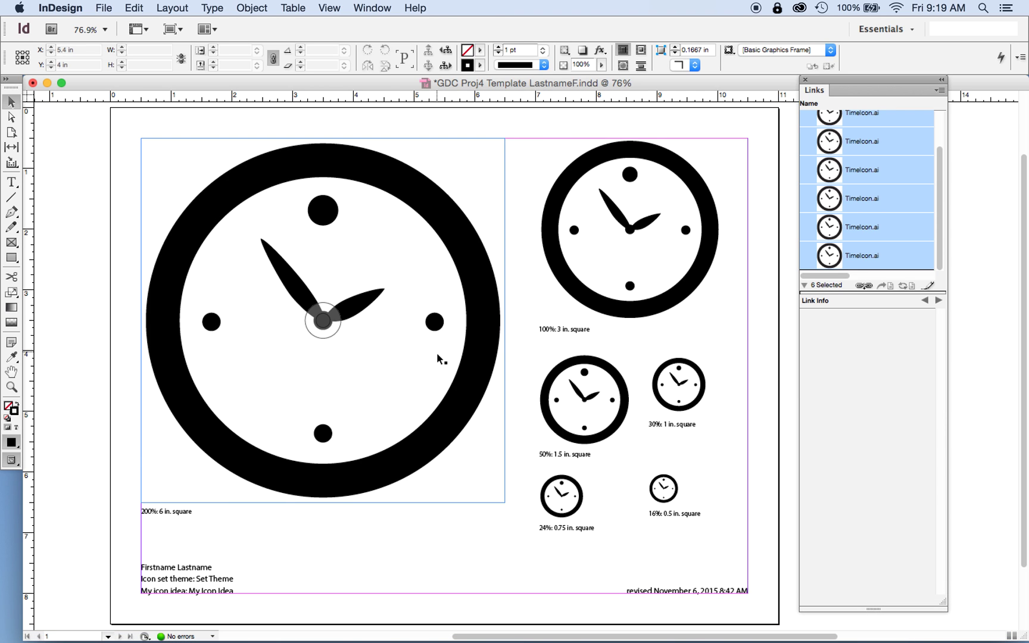